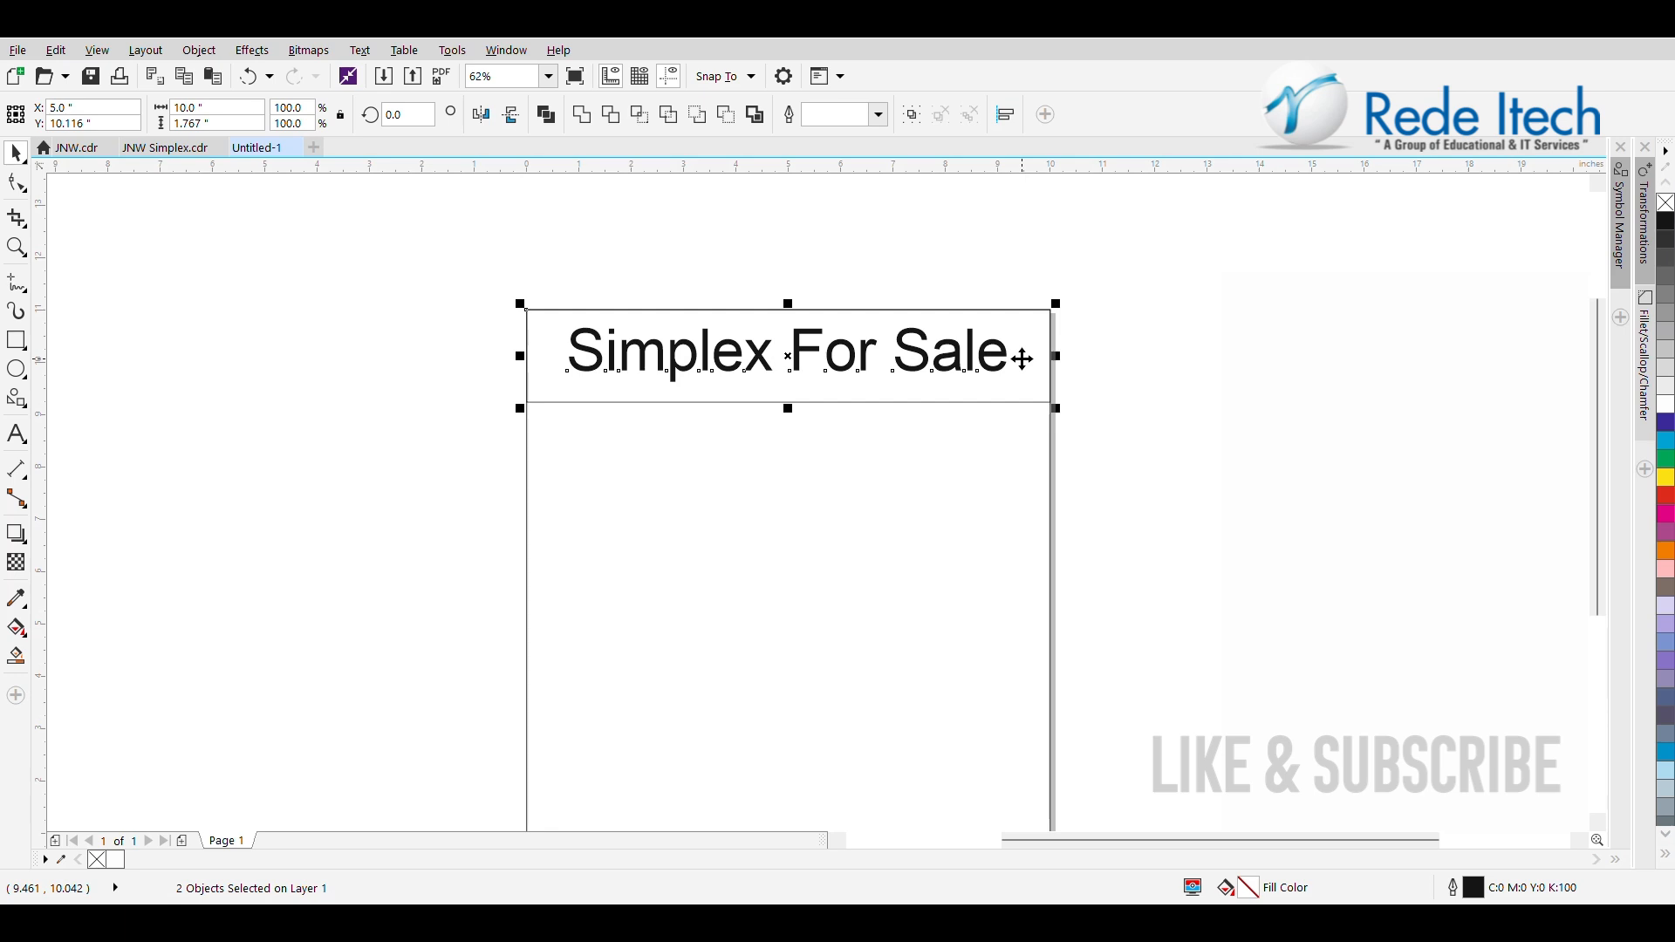
Center the "Simplex For Sale" heading text within the header rectangle
key(e)
click(1022, 359)
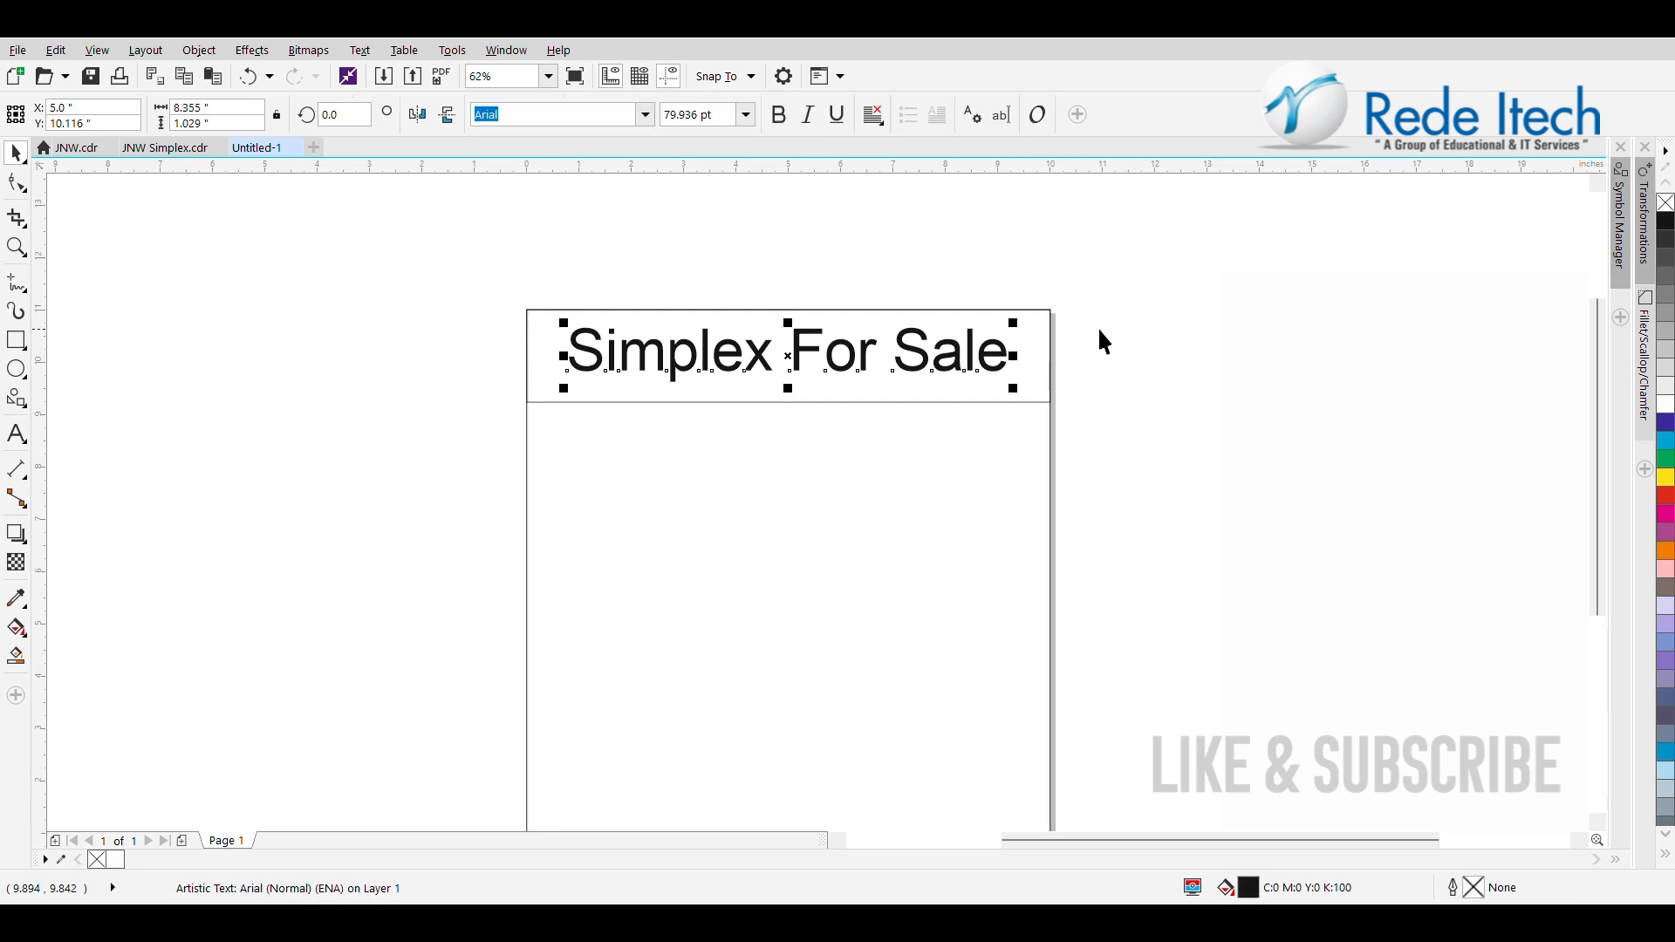
click(1098, 326)
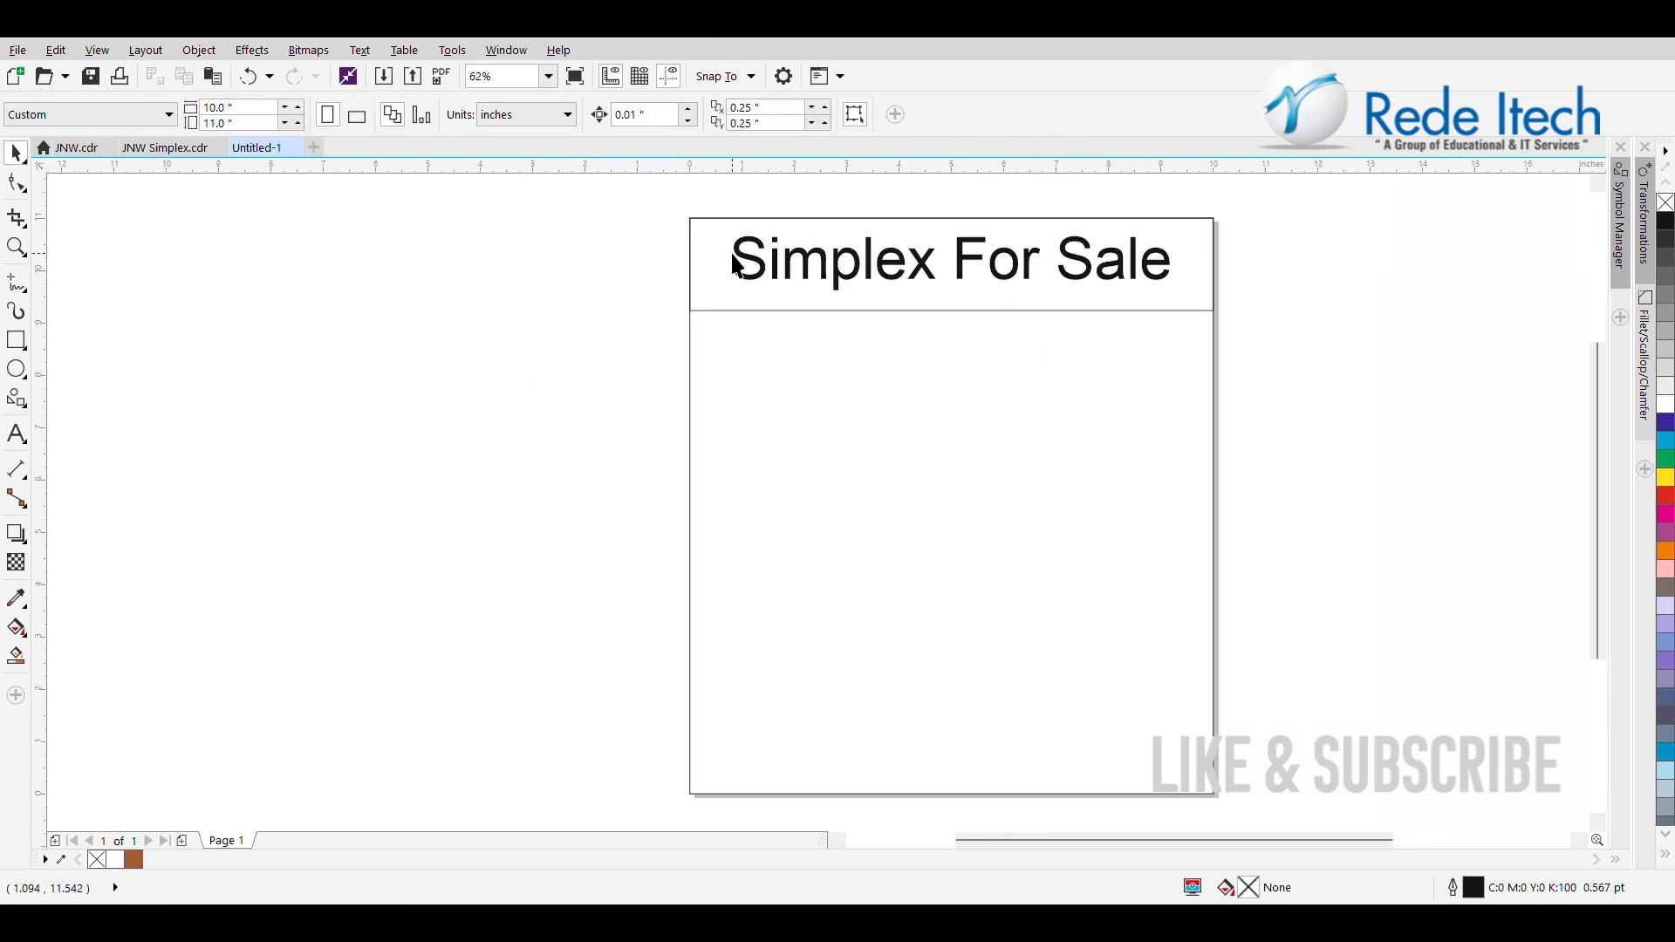
click(724, 277)
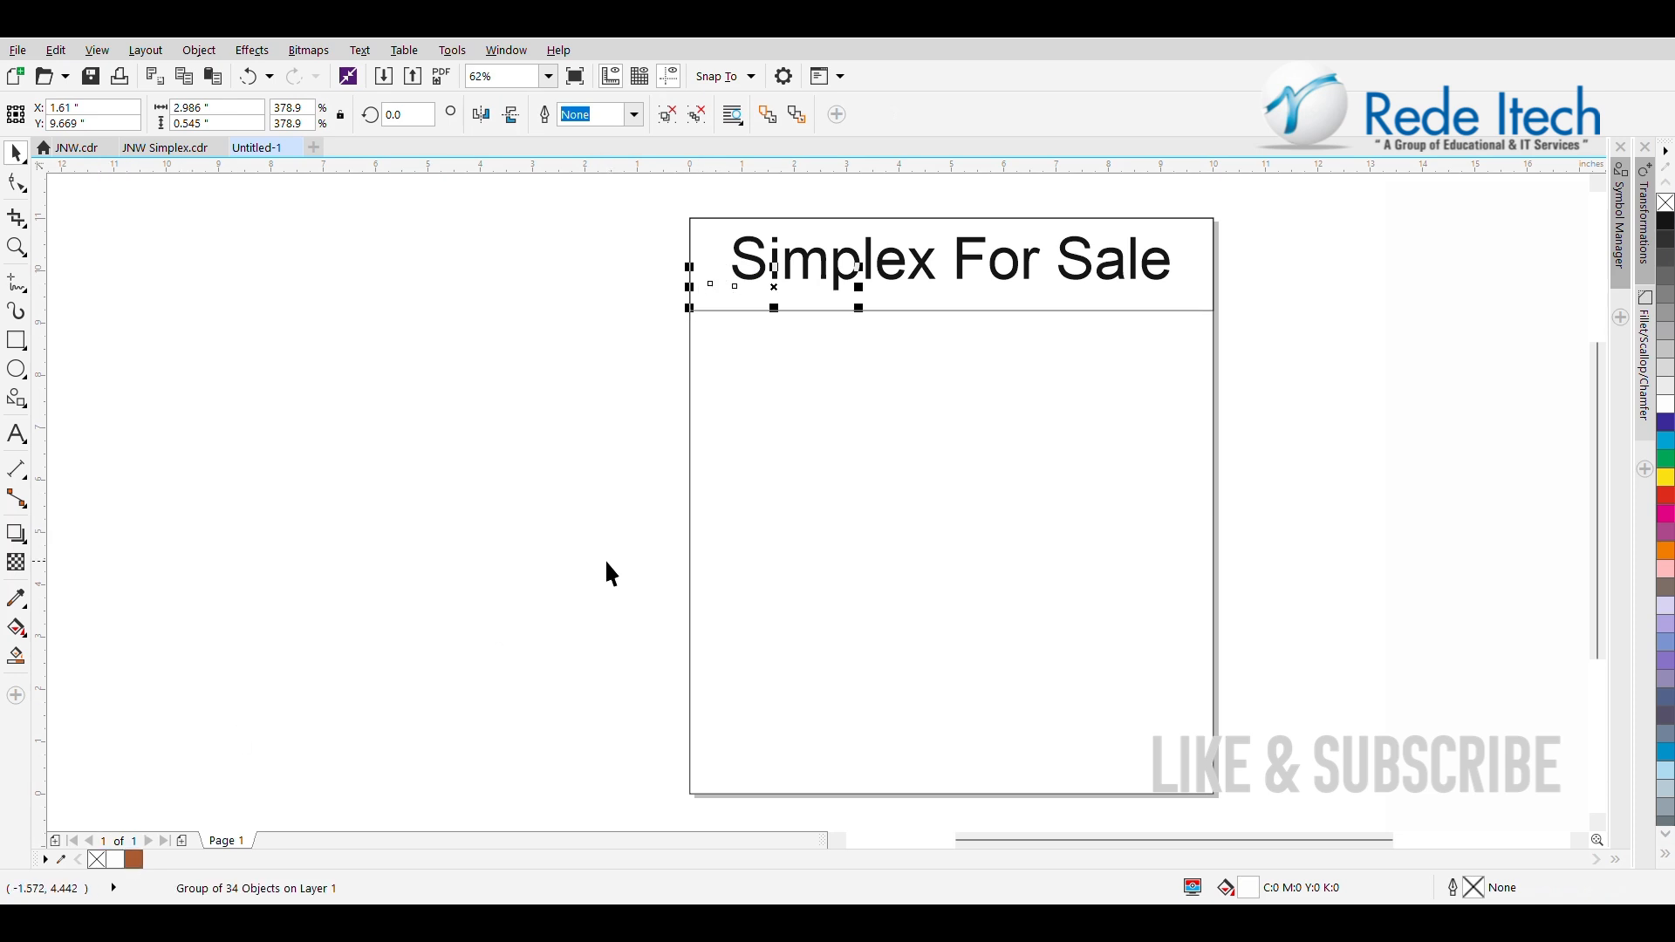
click(134, 860)
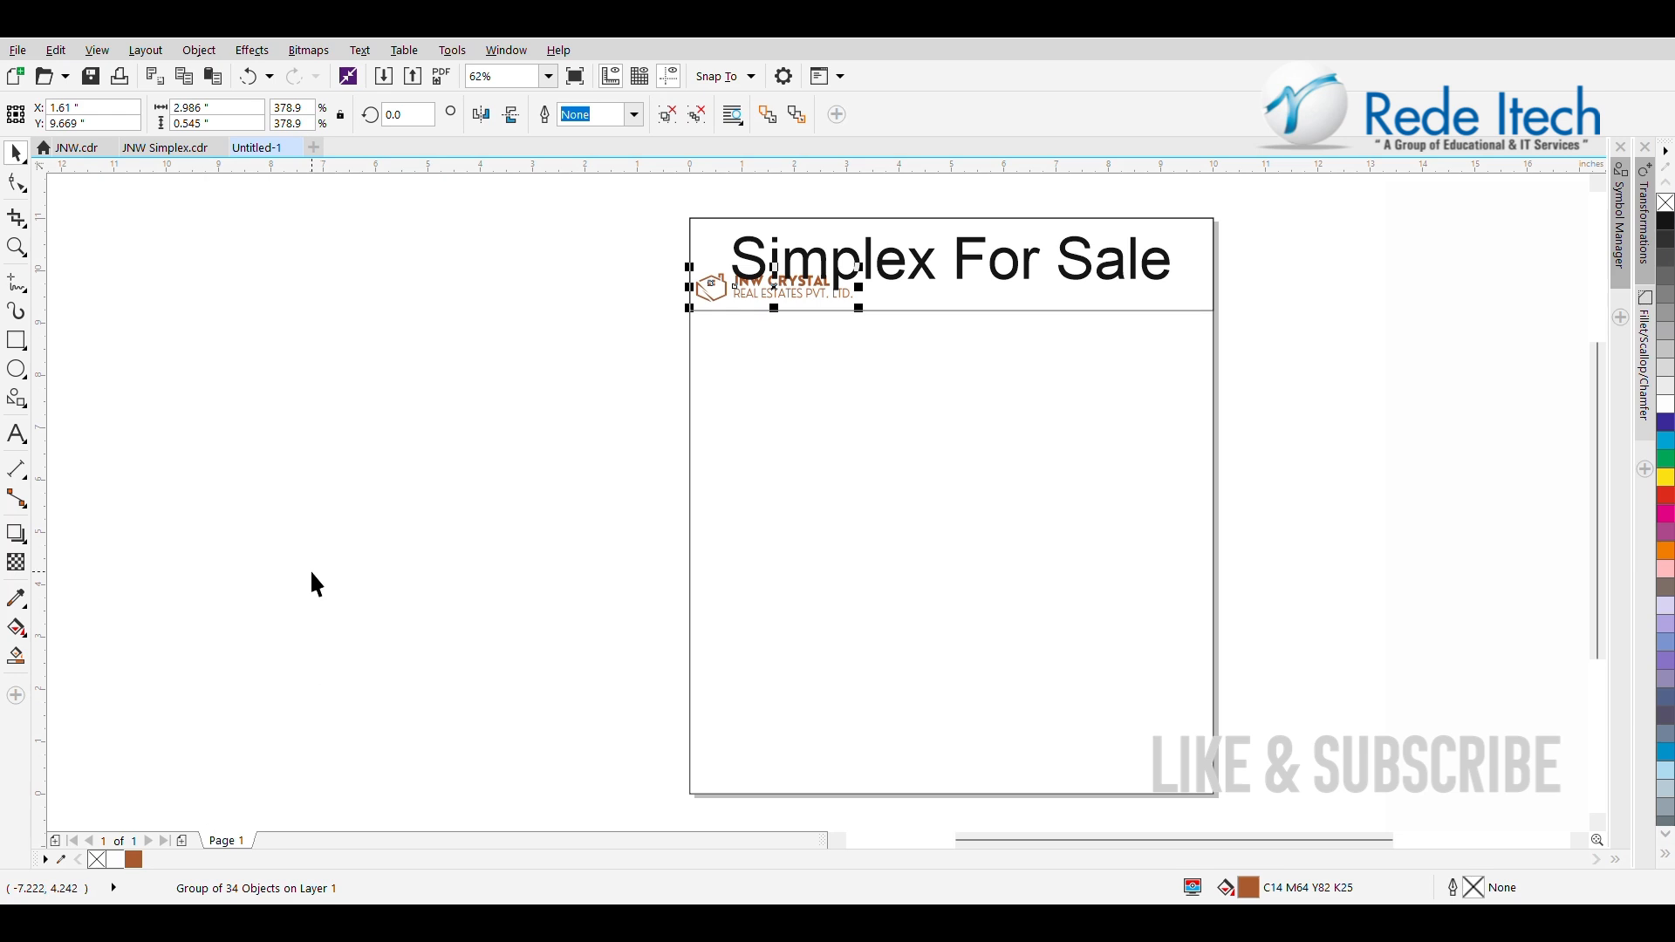
key(ctrl+z)
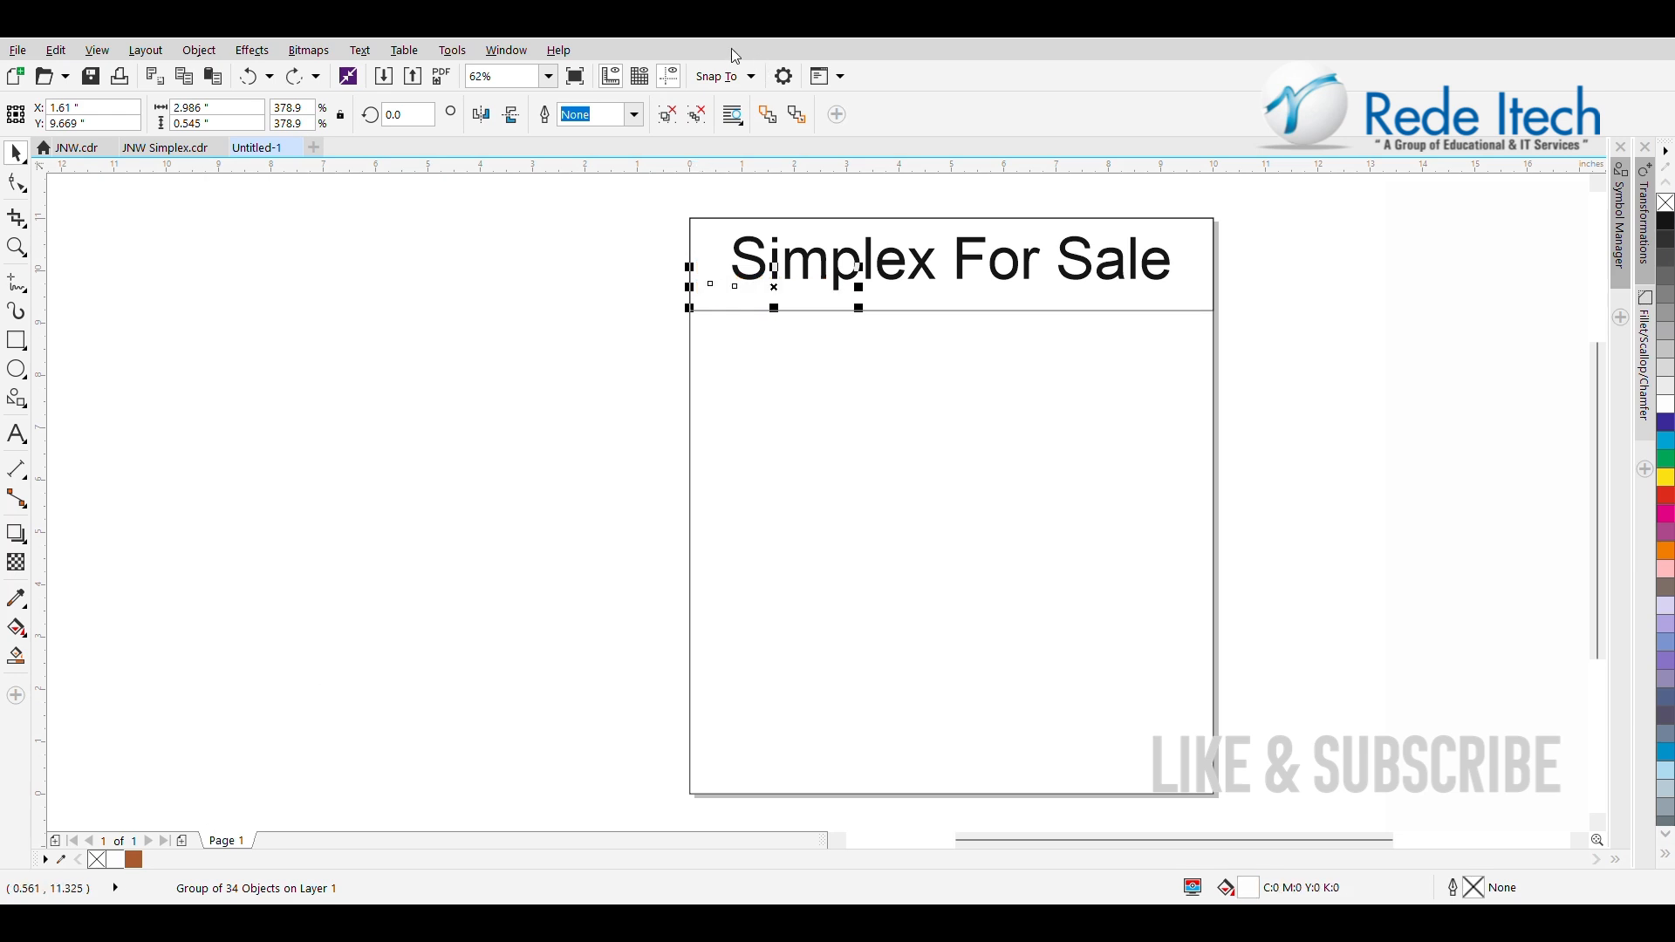
Fill the header rectangle with brown (C14 M64 Y82 K25) and color the "Simplex For Sale" heading text white
click(690, 248)
click(136, 861)
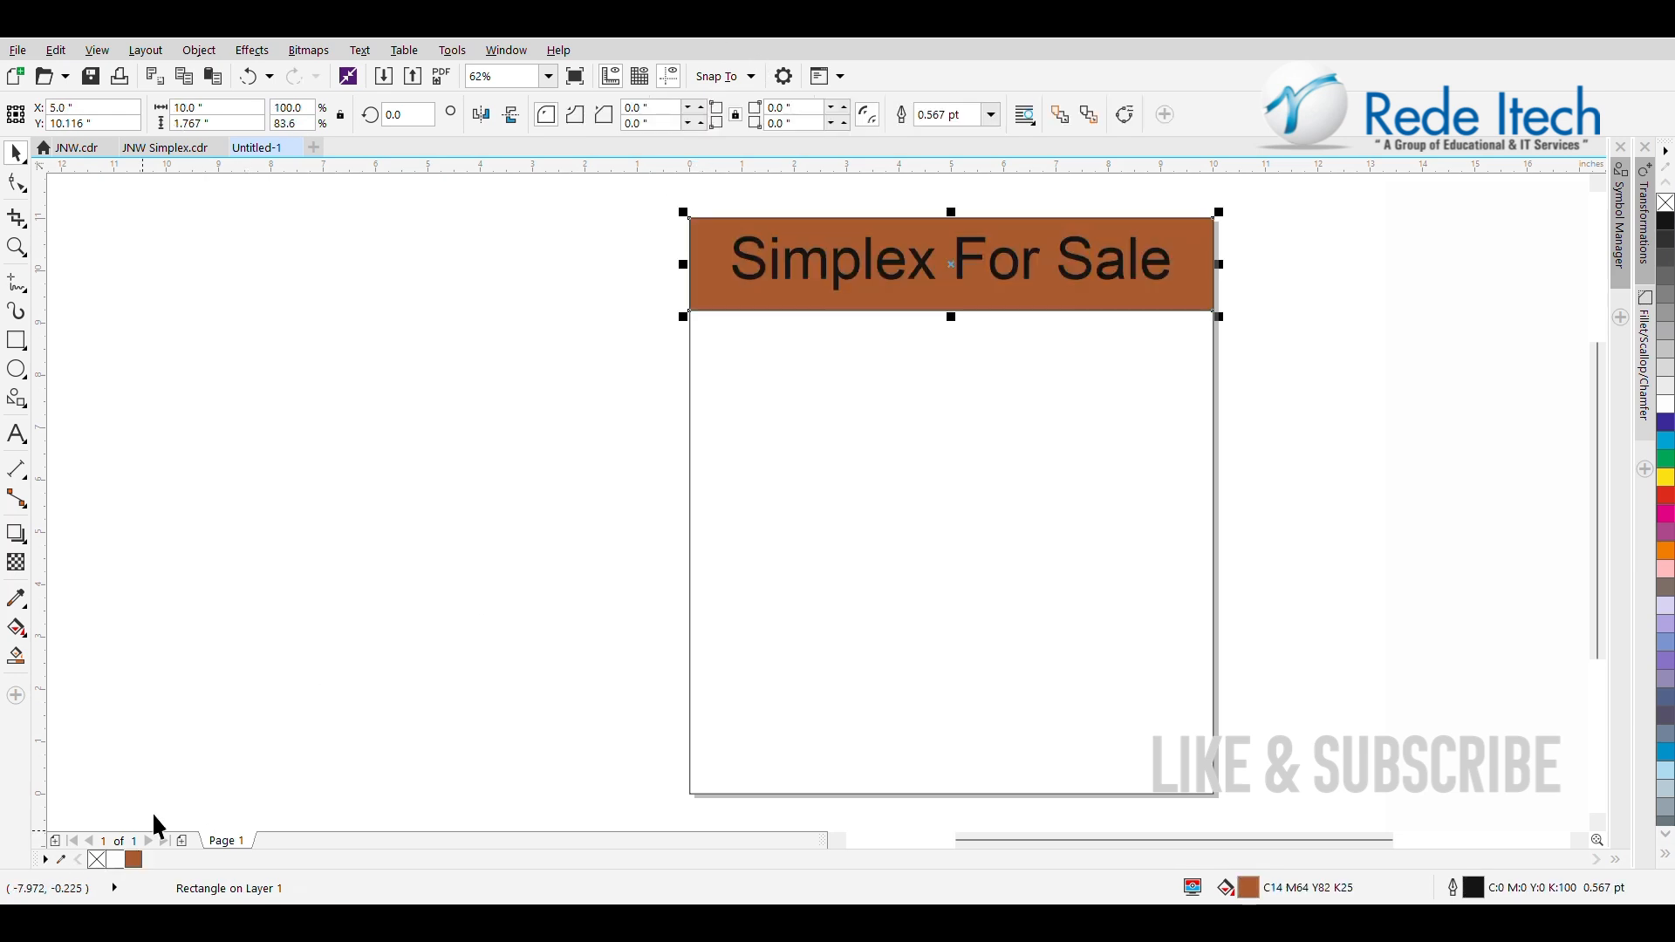
click(886, 278)
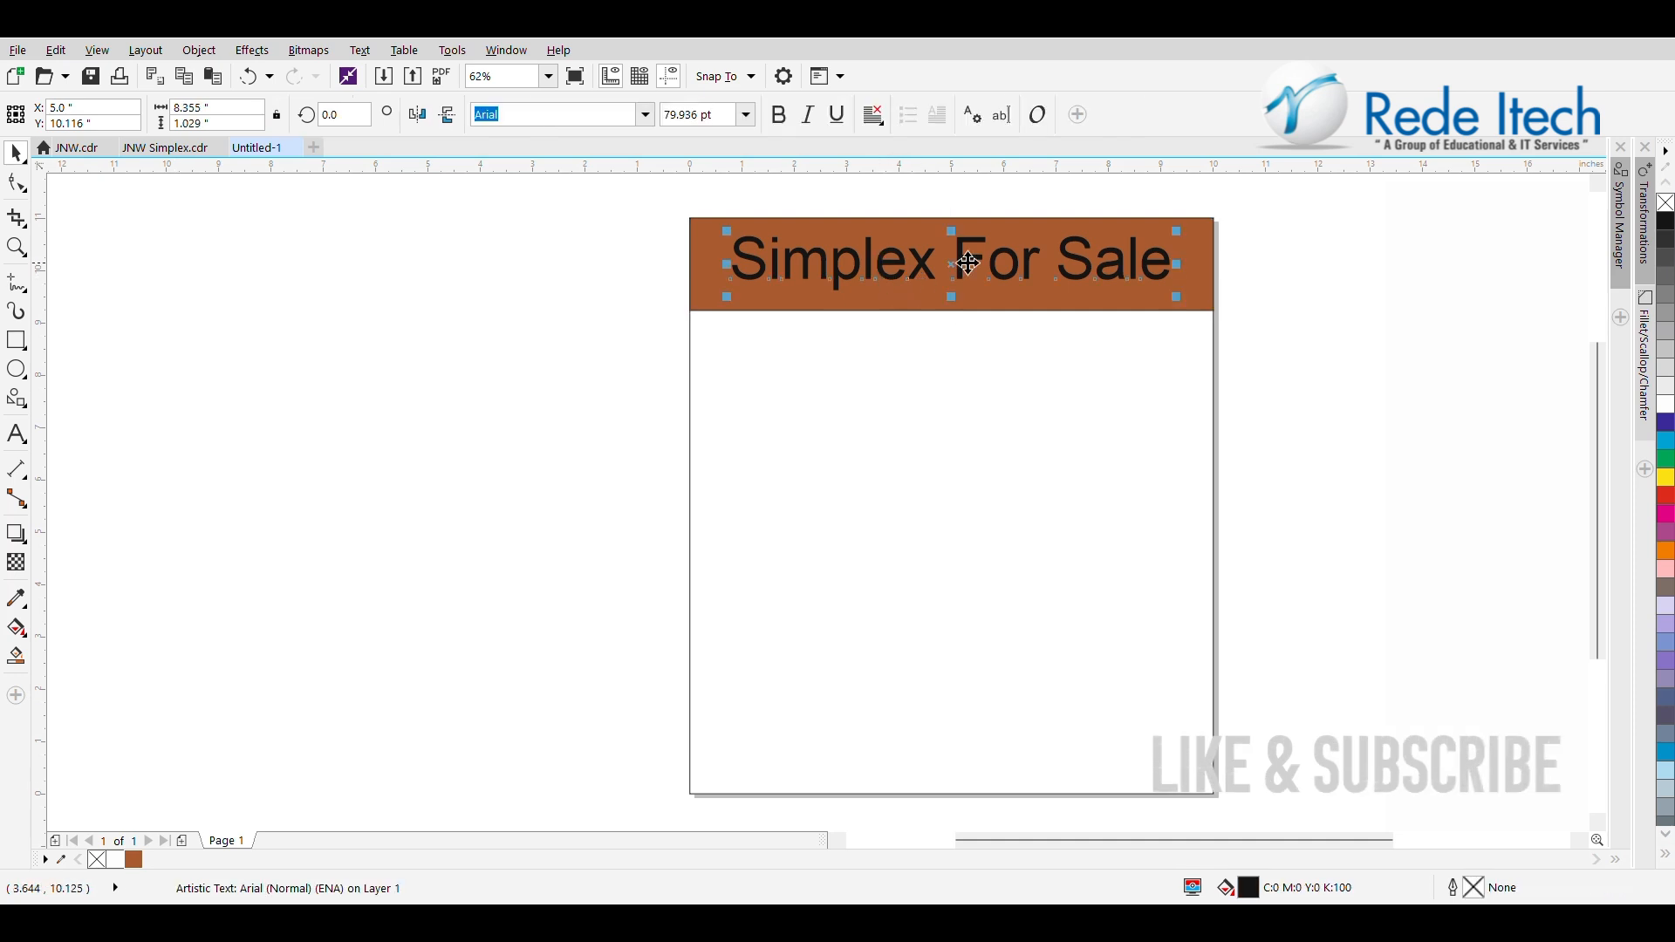
click(1666, 423)
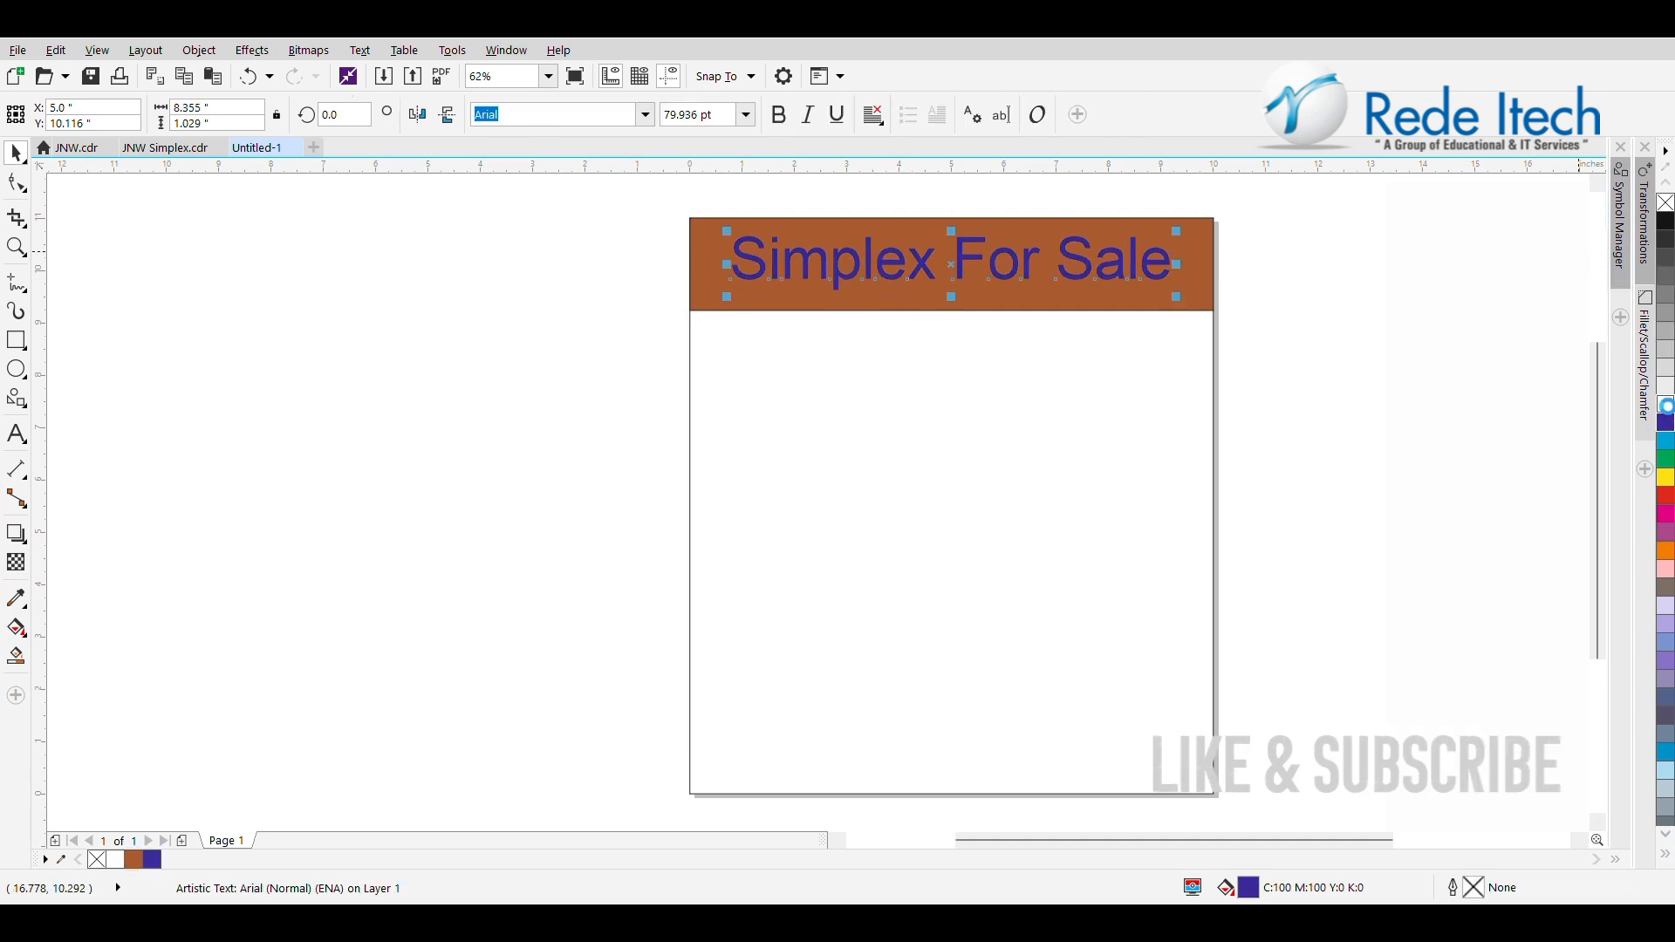
click(1666, 404)
Make the "Simplex For Sale" heading bold and center it in the brown header rectangle again
click(777, 117)
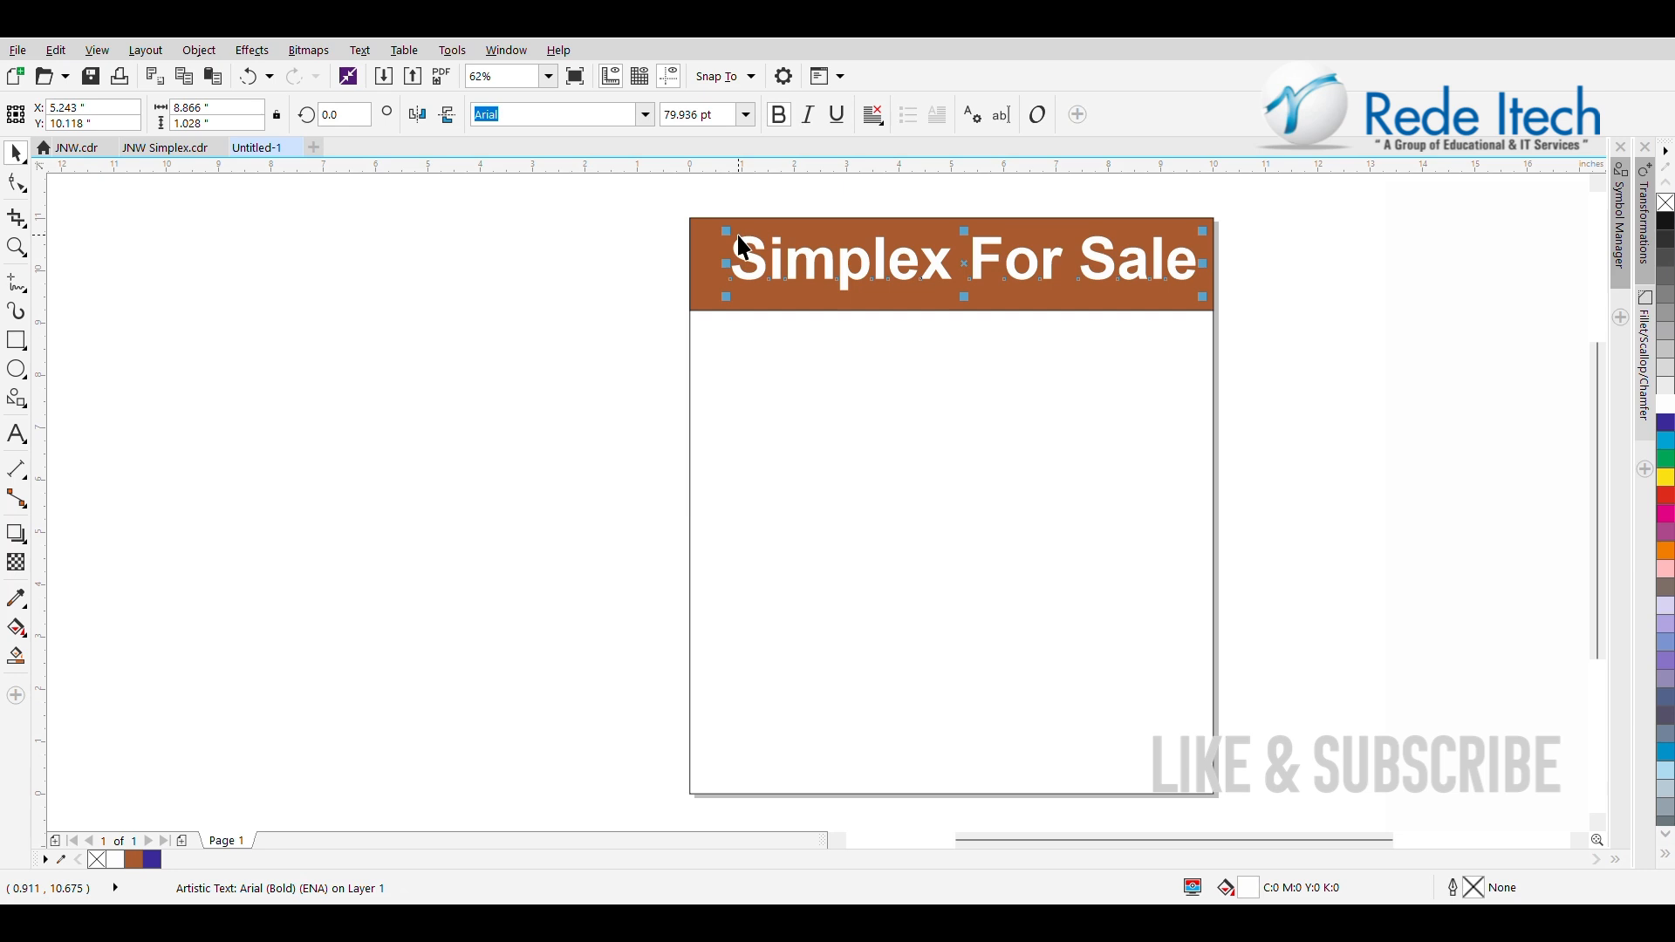
shift+click(1055, 295)
key(e)
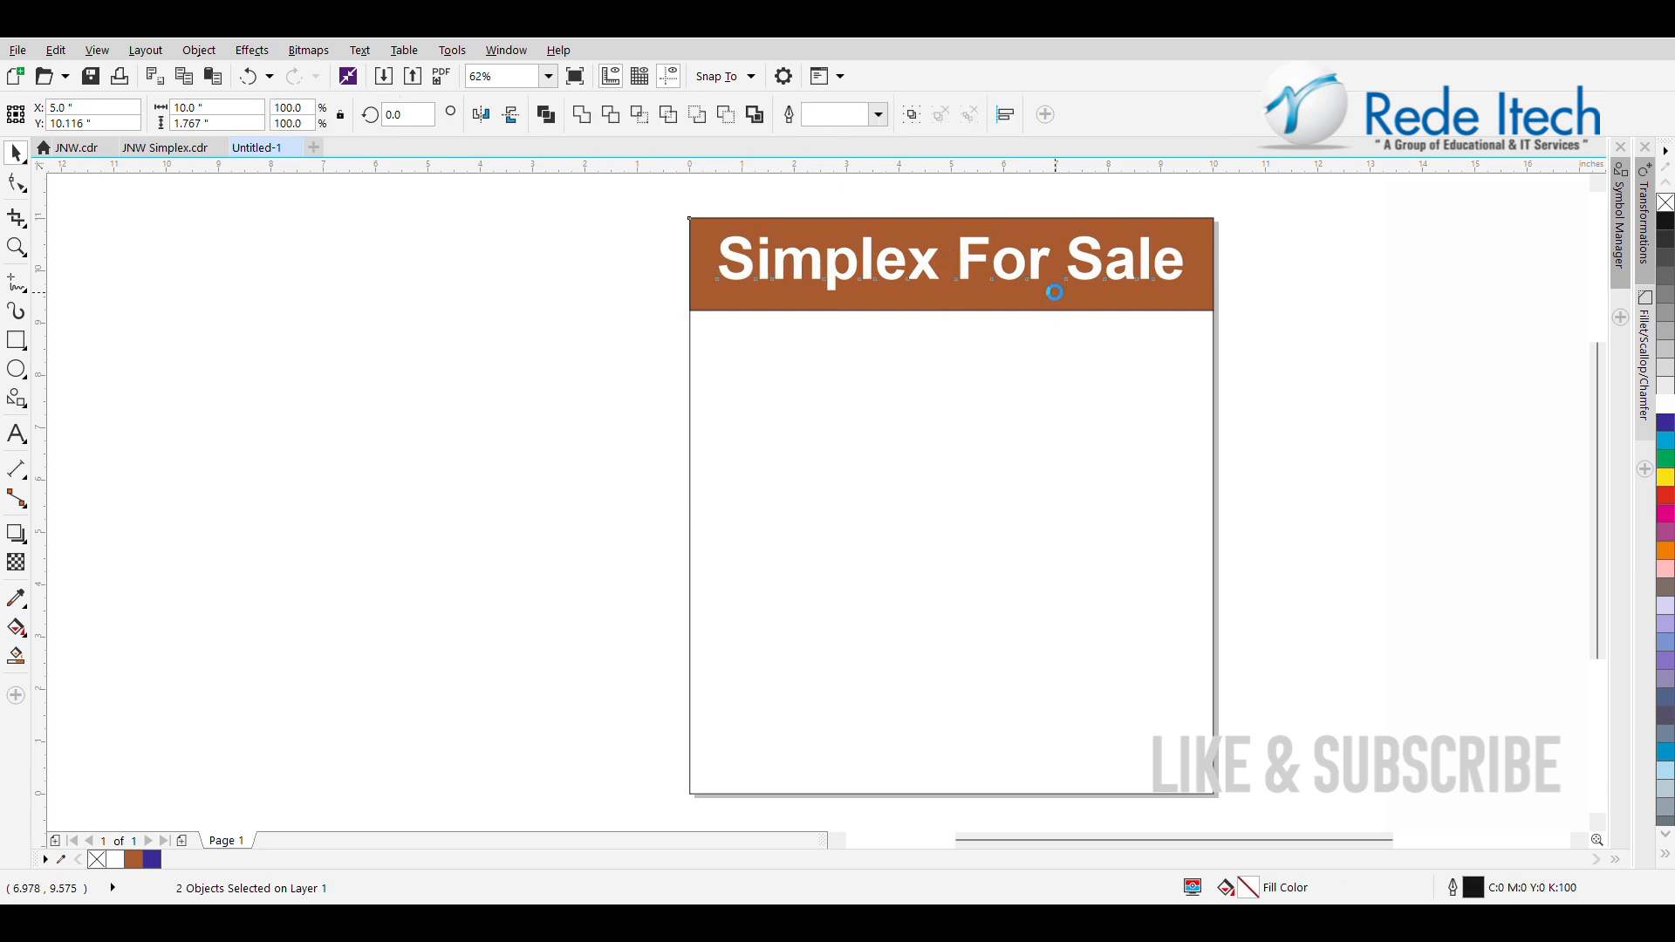
click(1395, 284)
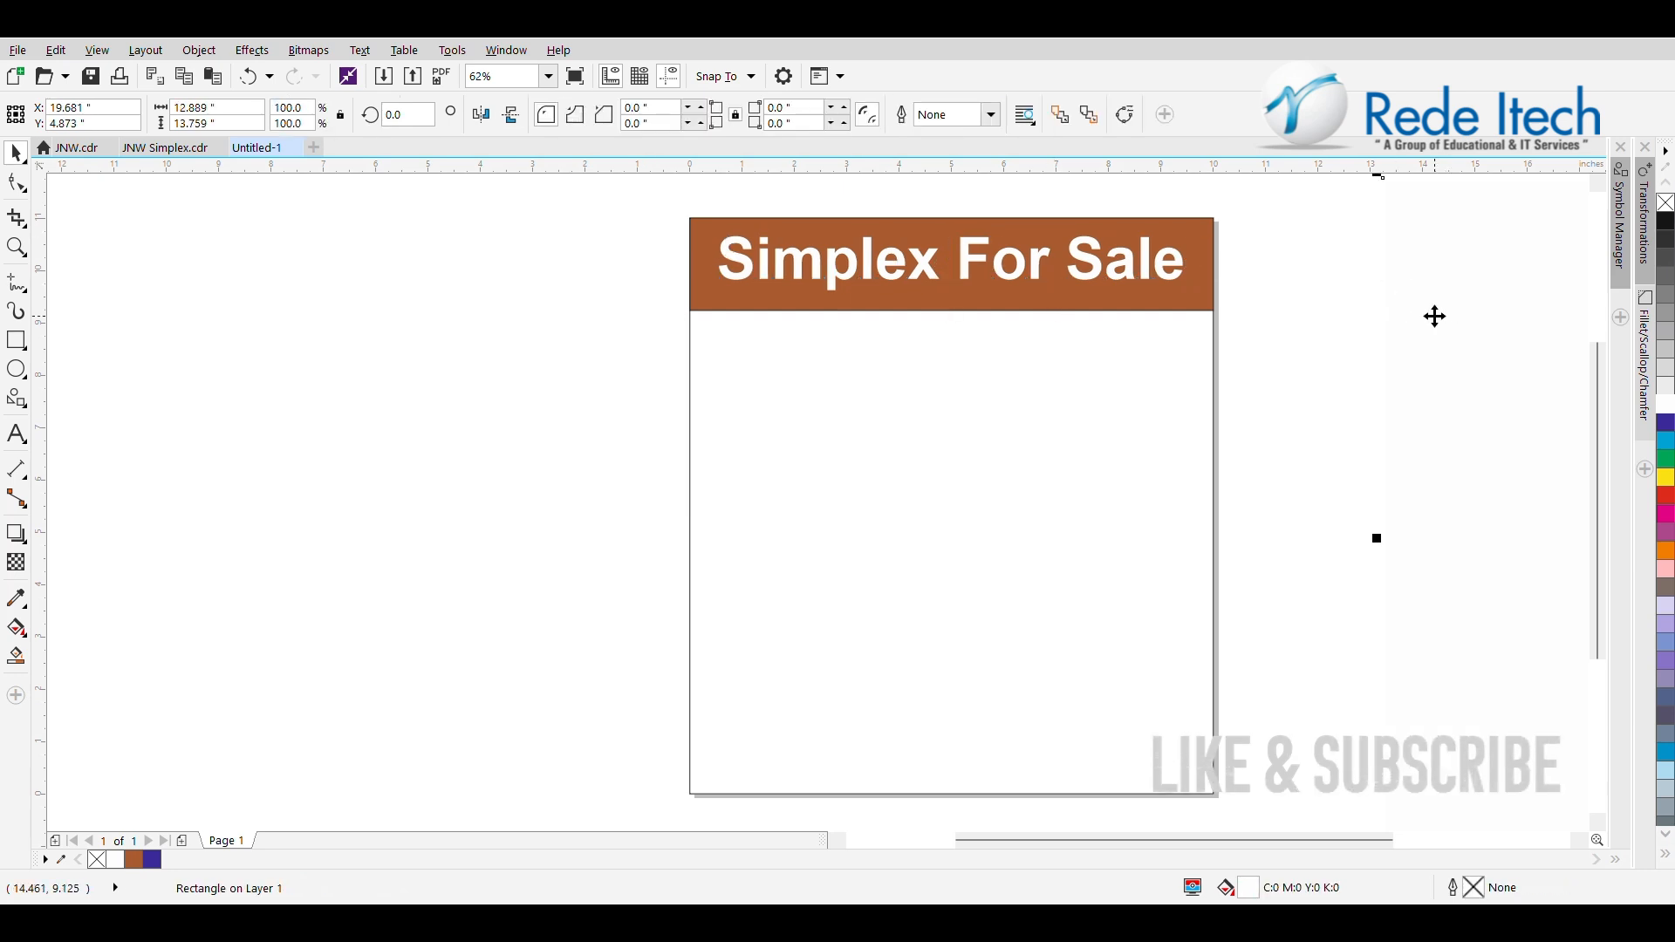
click(1272, 315)
Move the house photo onto the page directly below the header and PowerClip it inside the page-sized rectangle
scroll(1213, 358, down, 1)
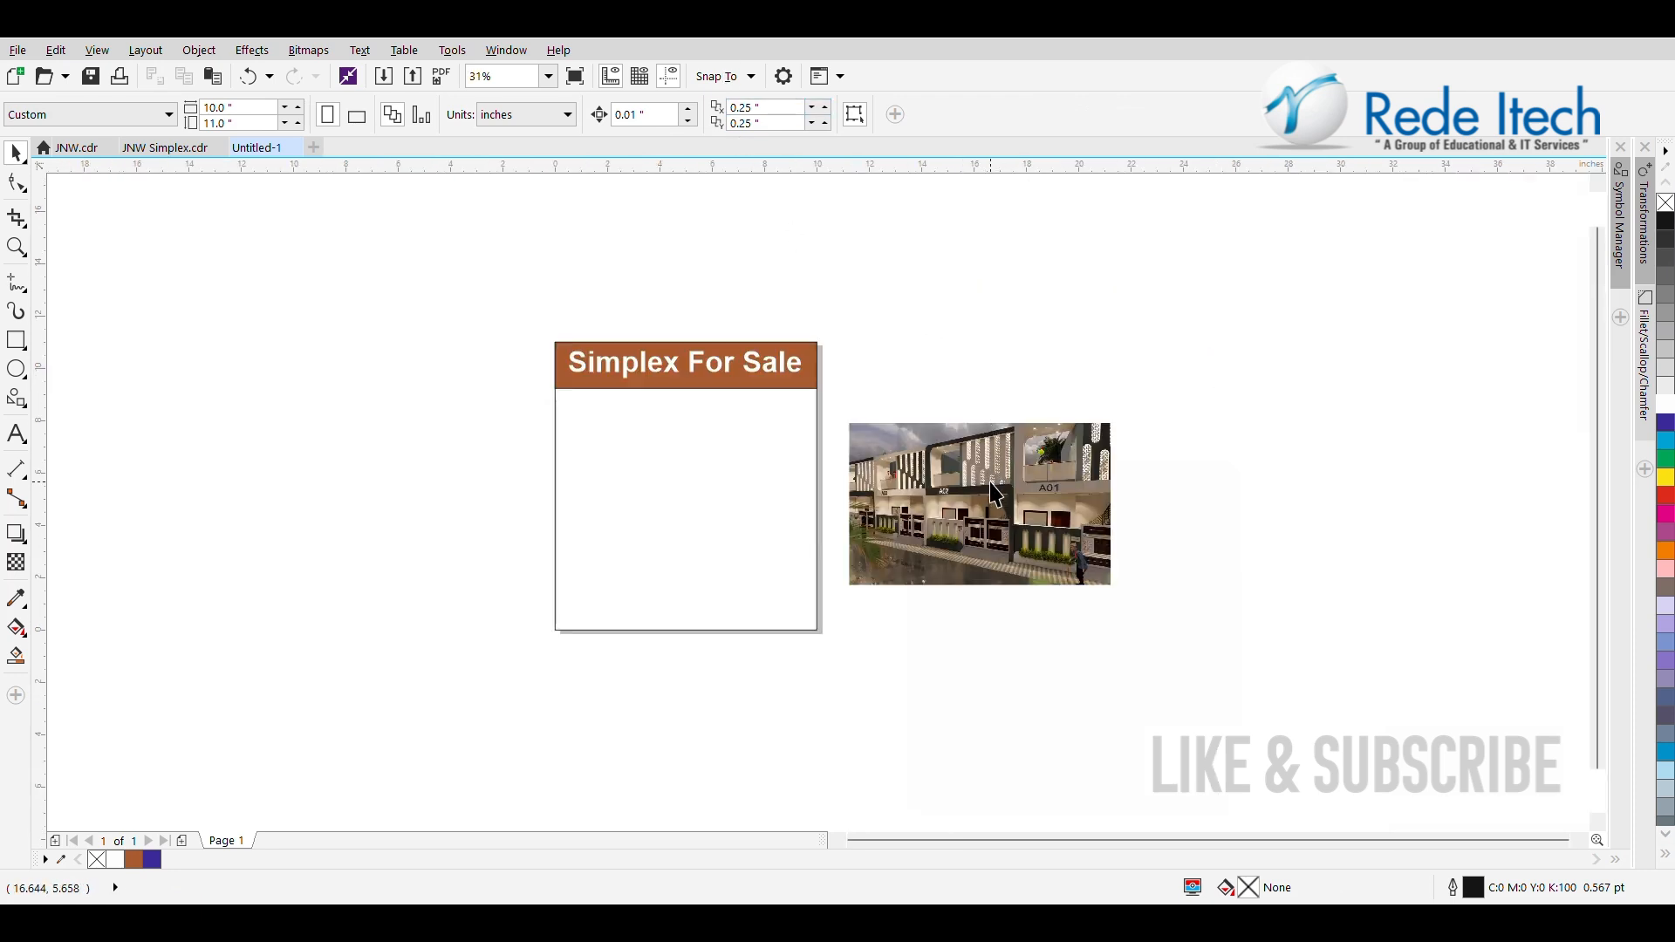
click(991, 482)
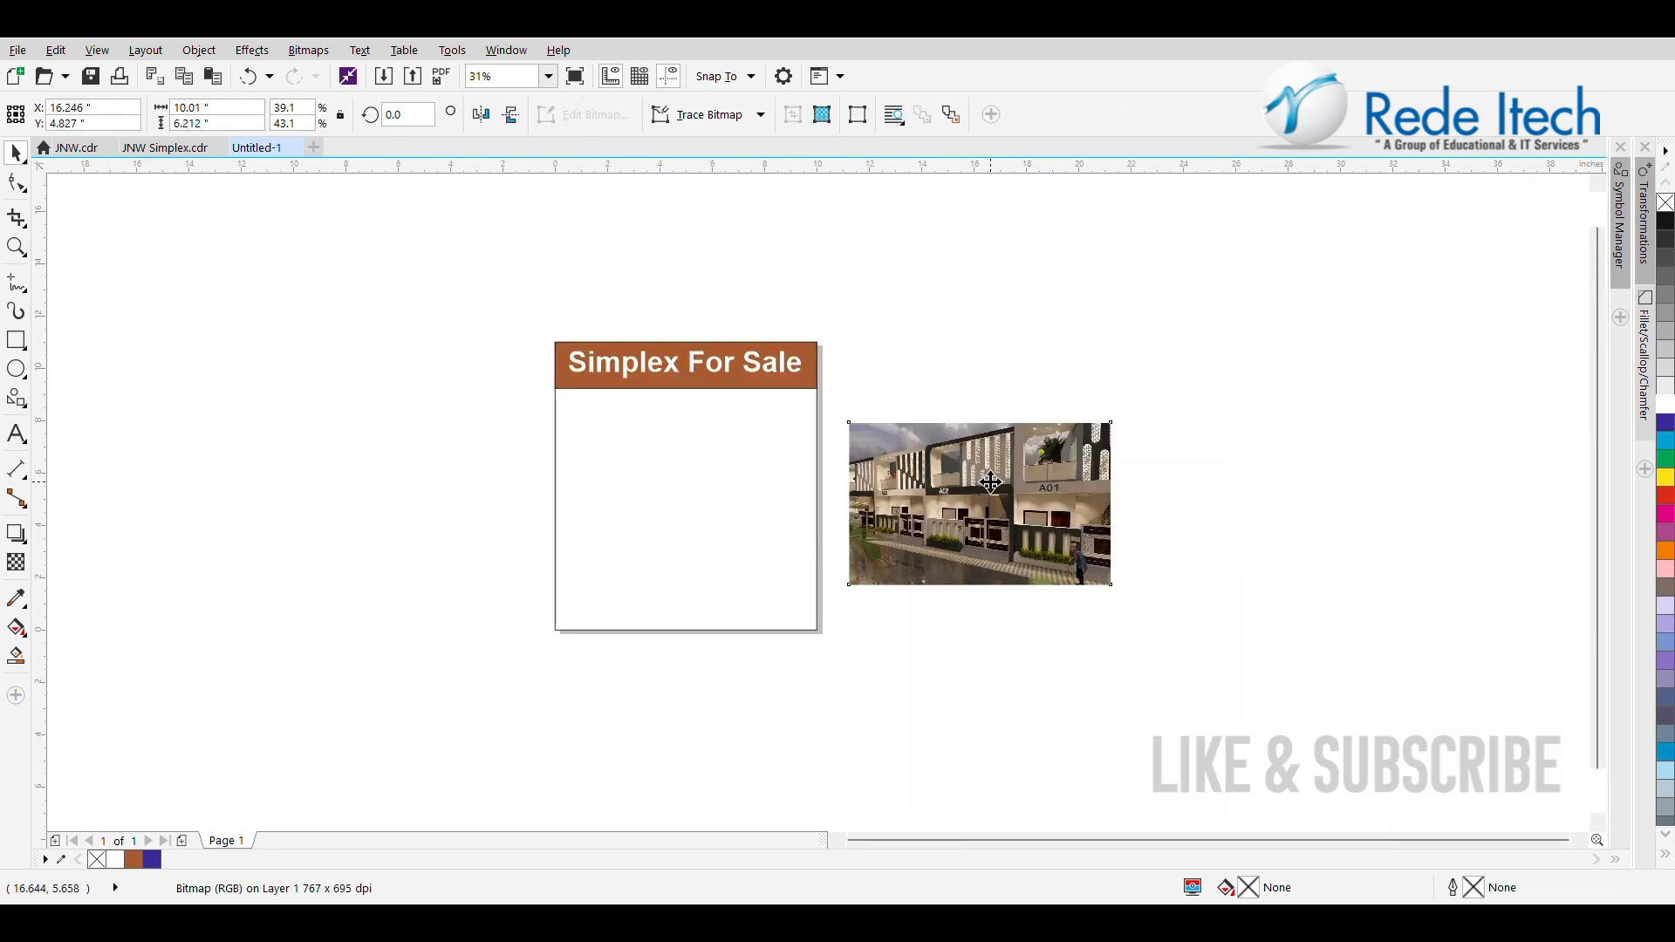
drag(990, 482, 696, 448)
right_click(703, 325)
key(Escape)
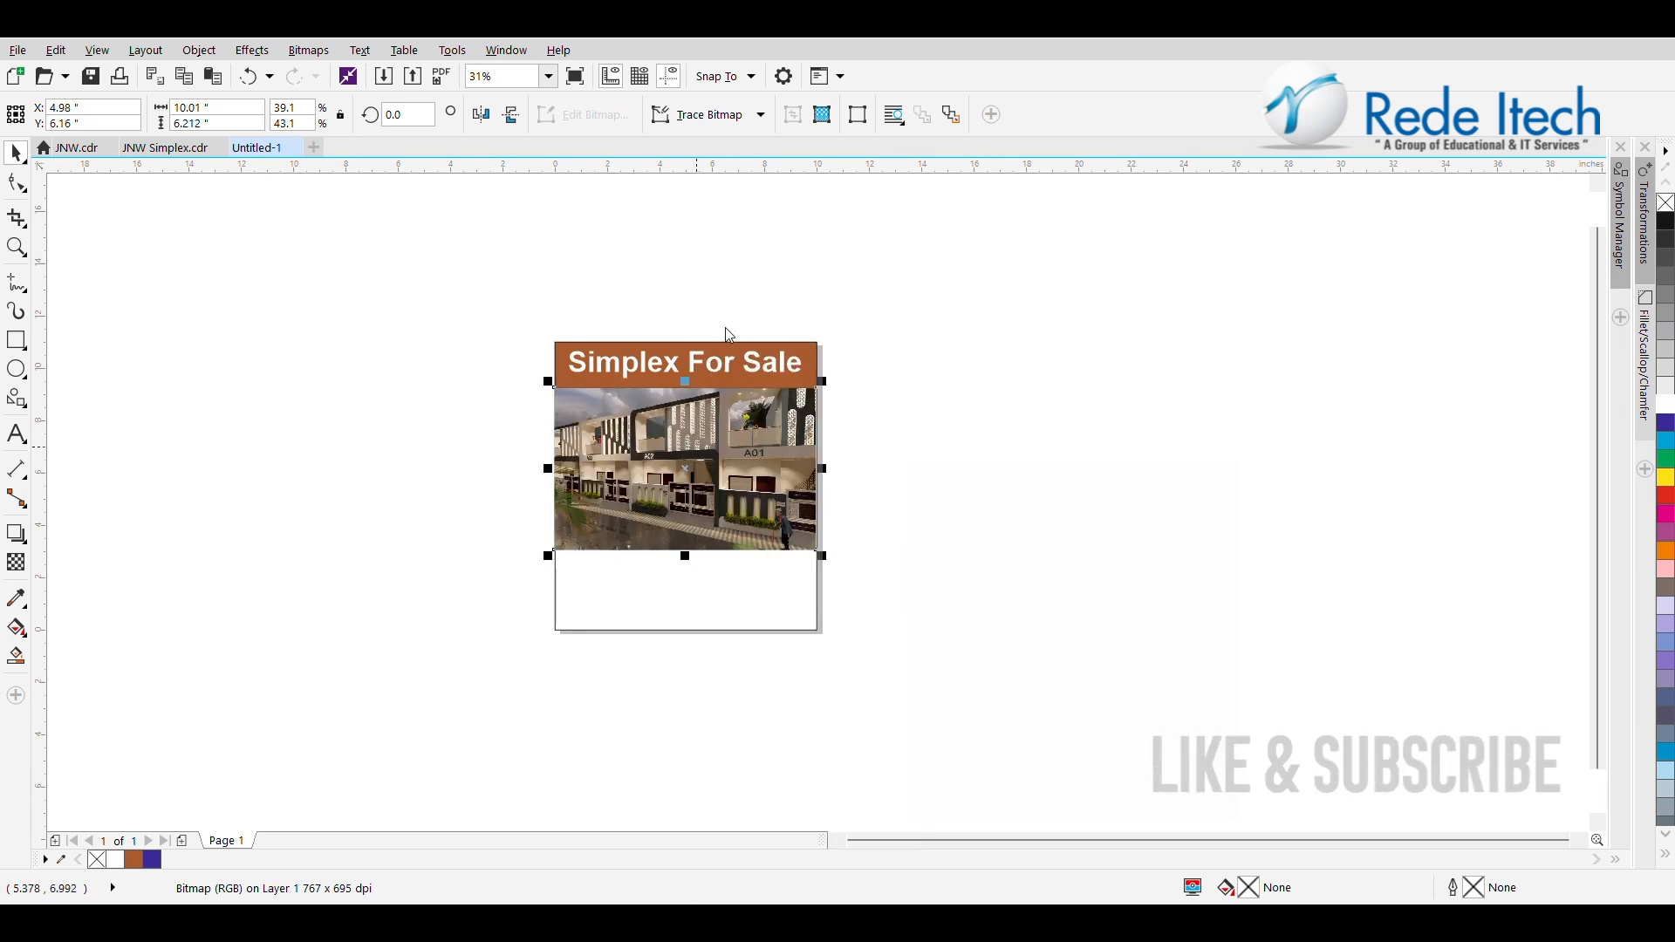
click(722, 587)
Edit the PowerClip contents and nudge the house photo to about X 4.99", Y 6.14", aligned with the header's lower edge
right_click(724, 587)
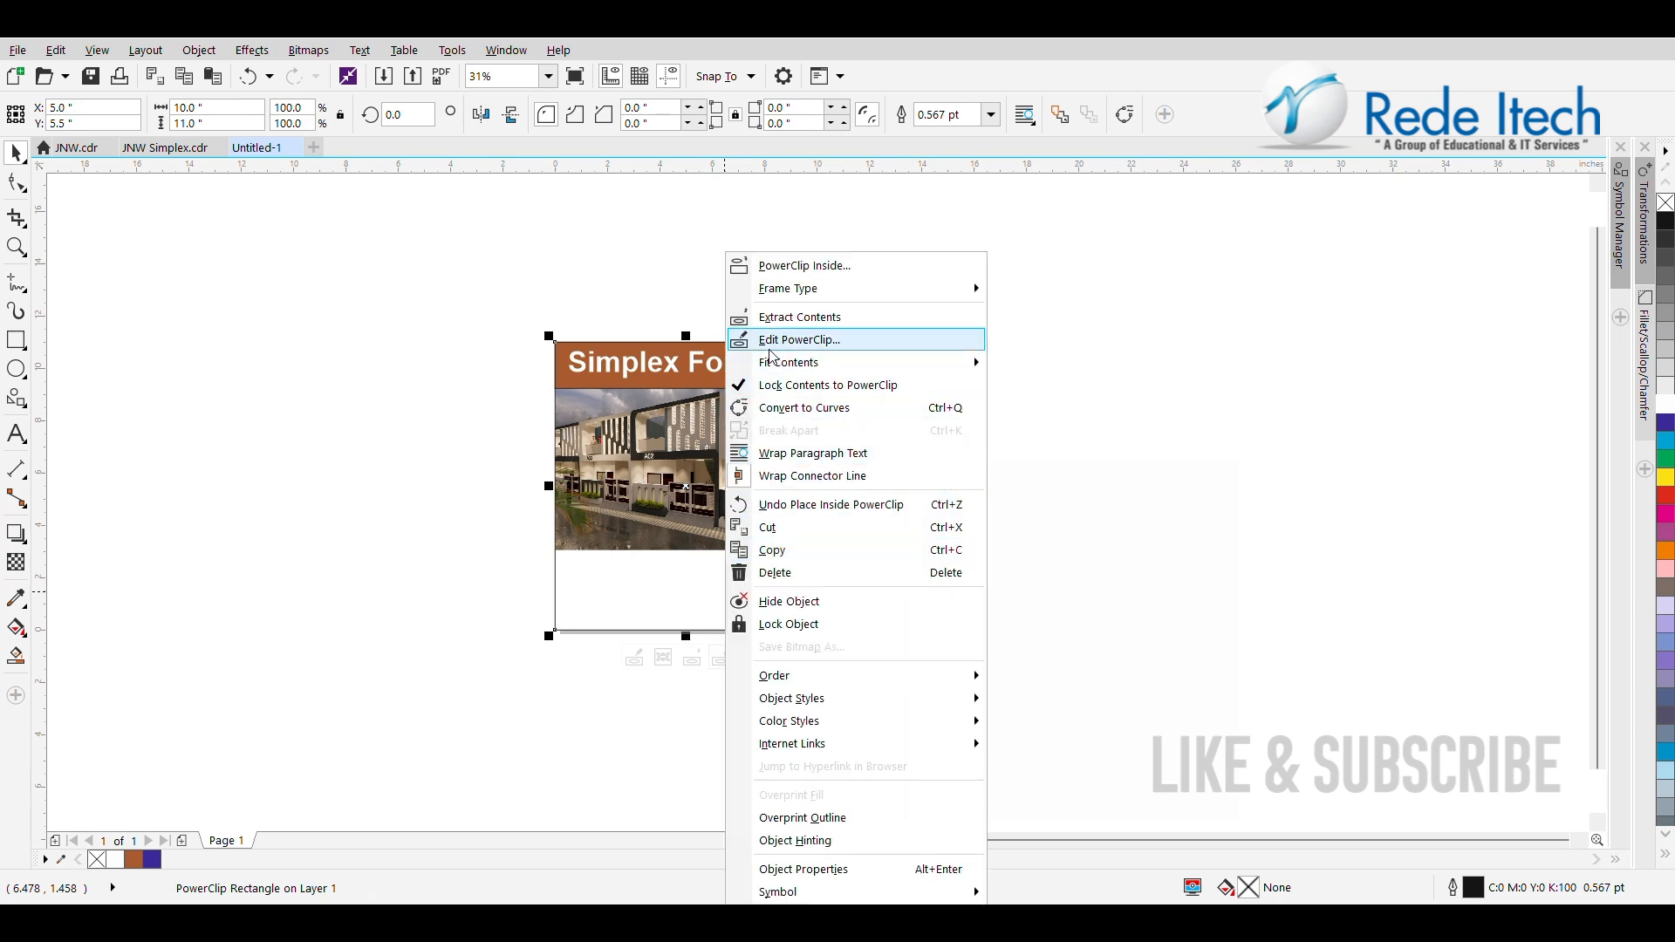
click(772, 342)
scroll(692, 472, up, 1)
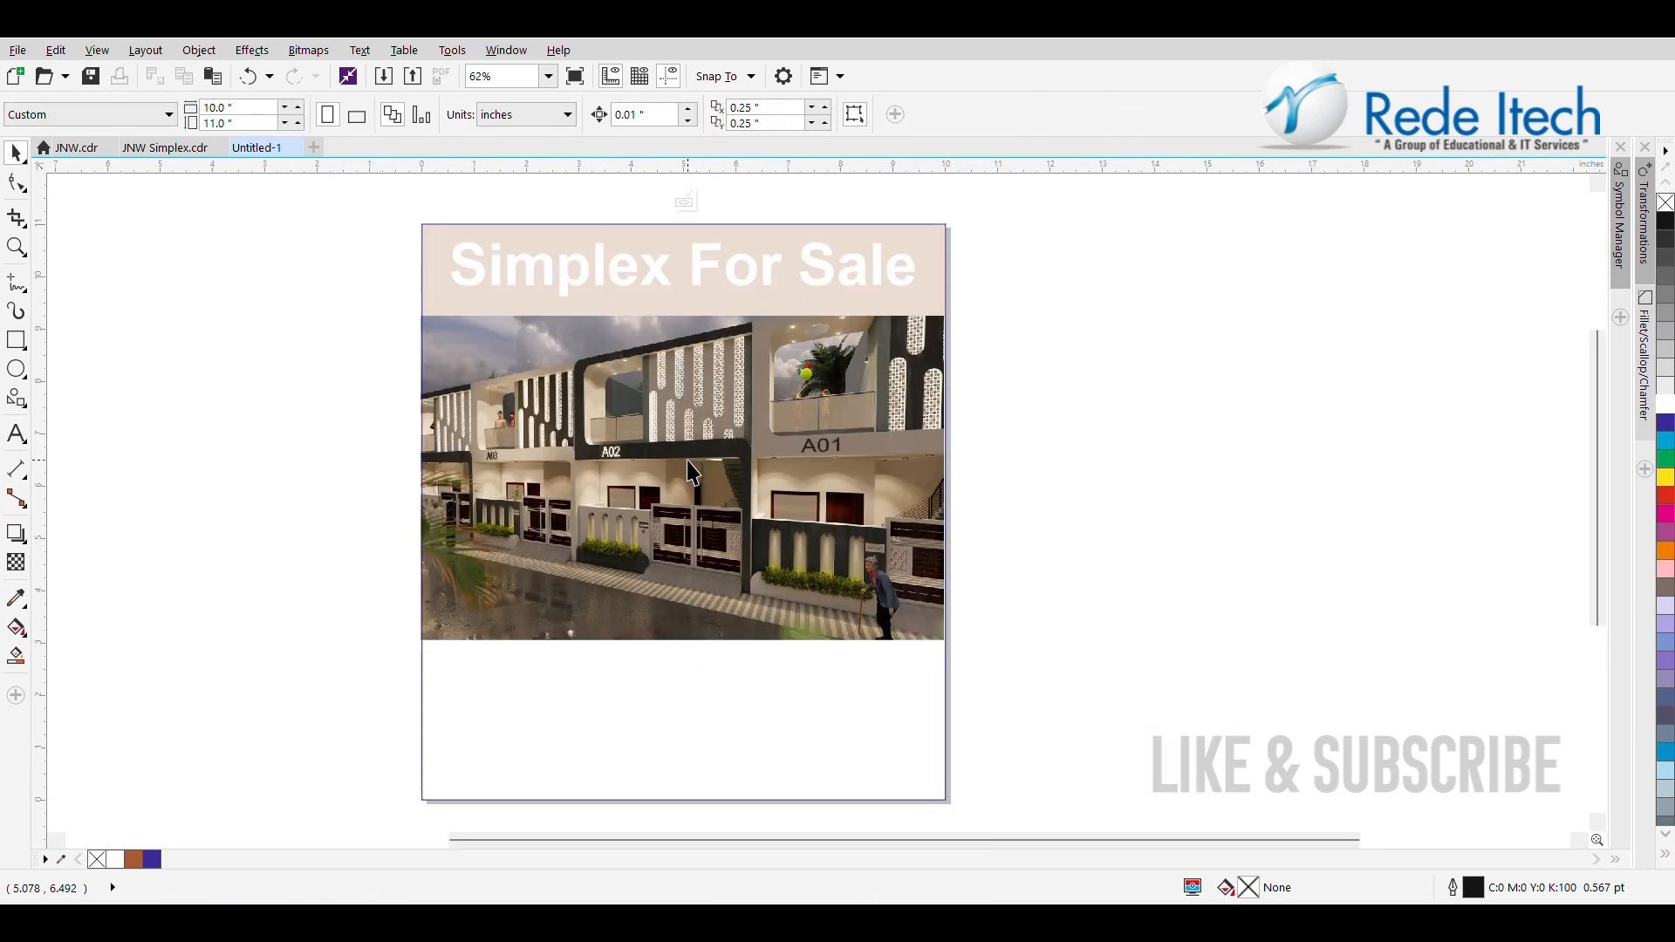
click(687, 459)
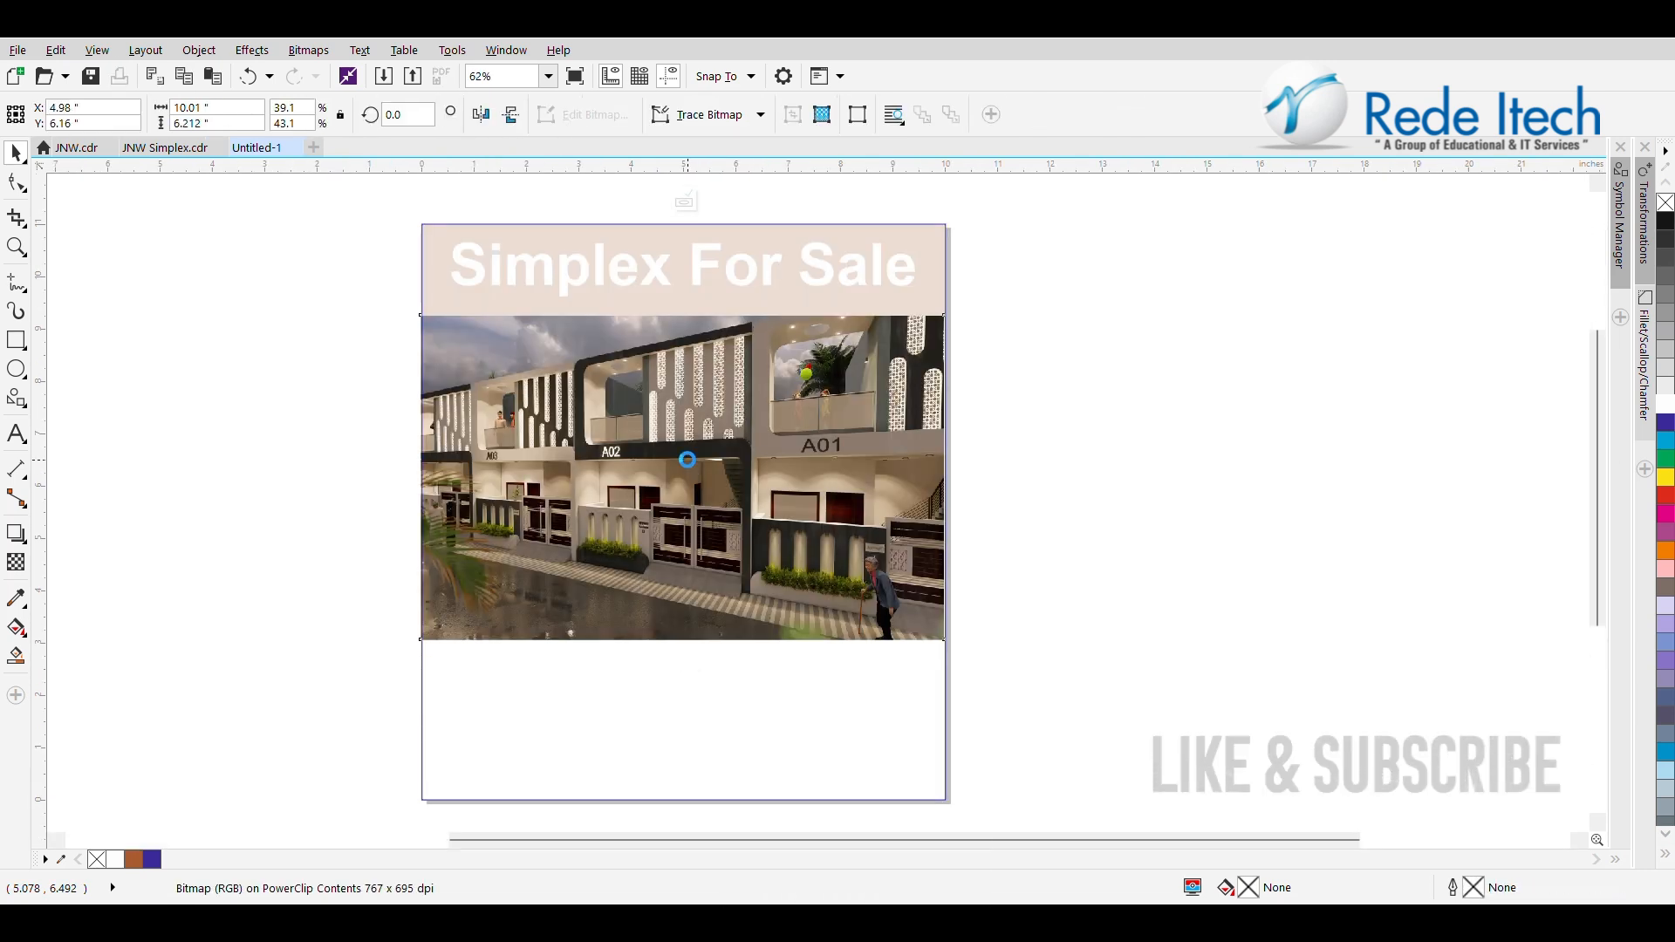
key(Right)
key(Down)
key(Down)
key(Down)
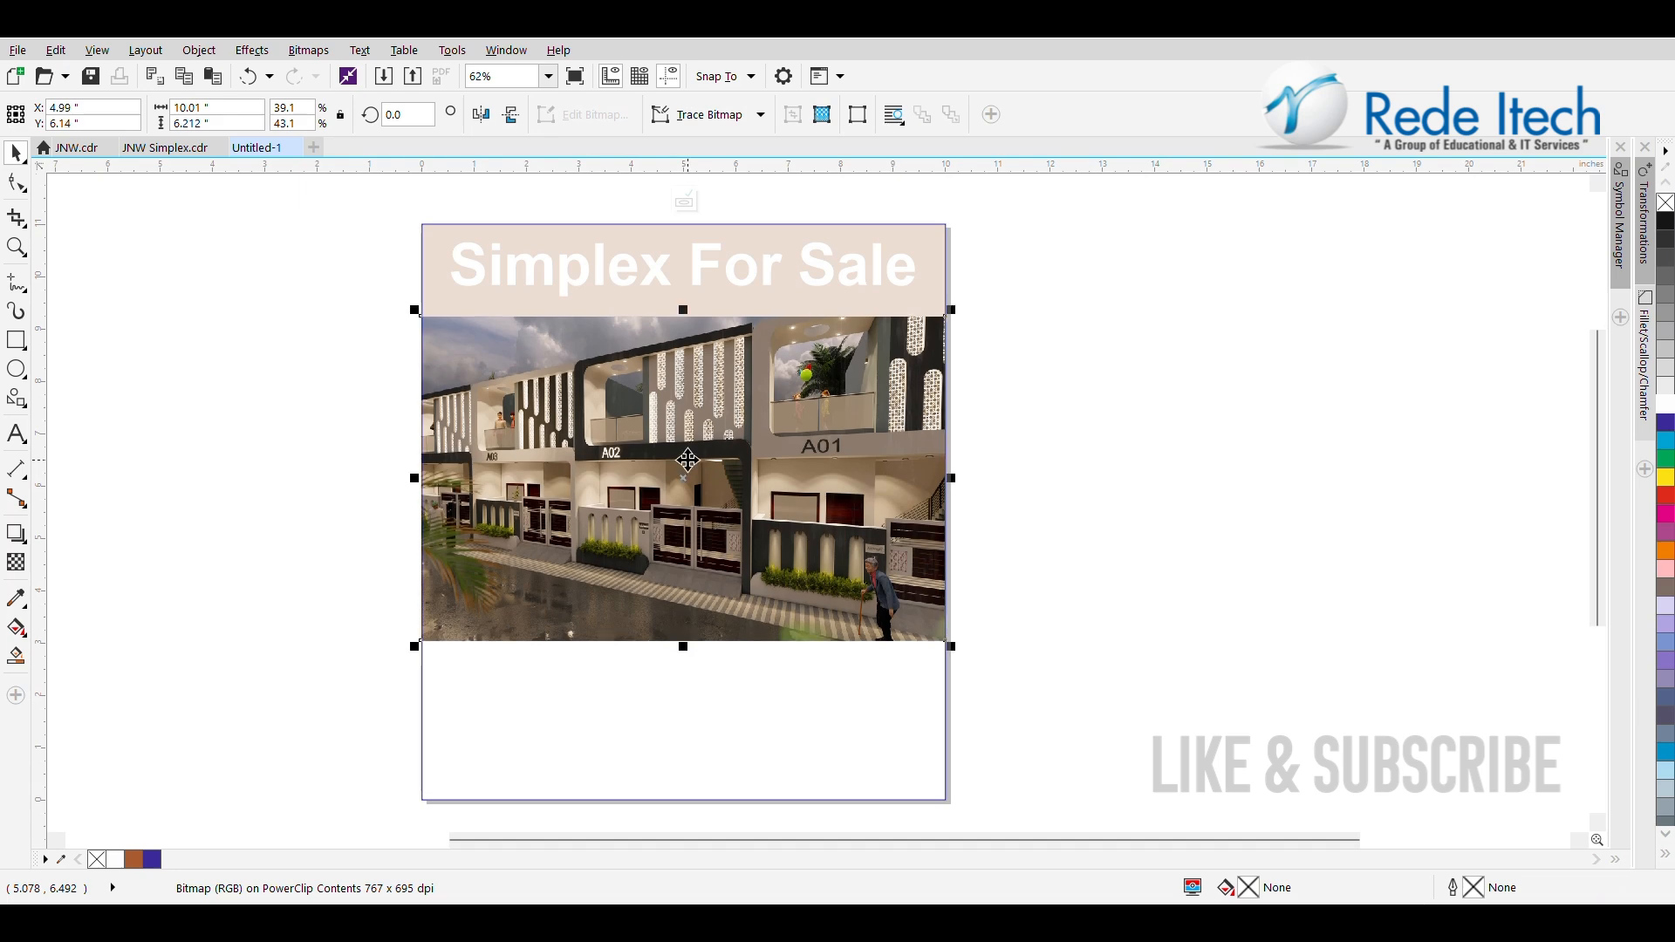
key(Down)
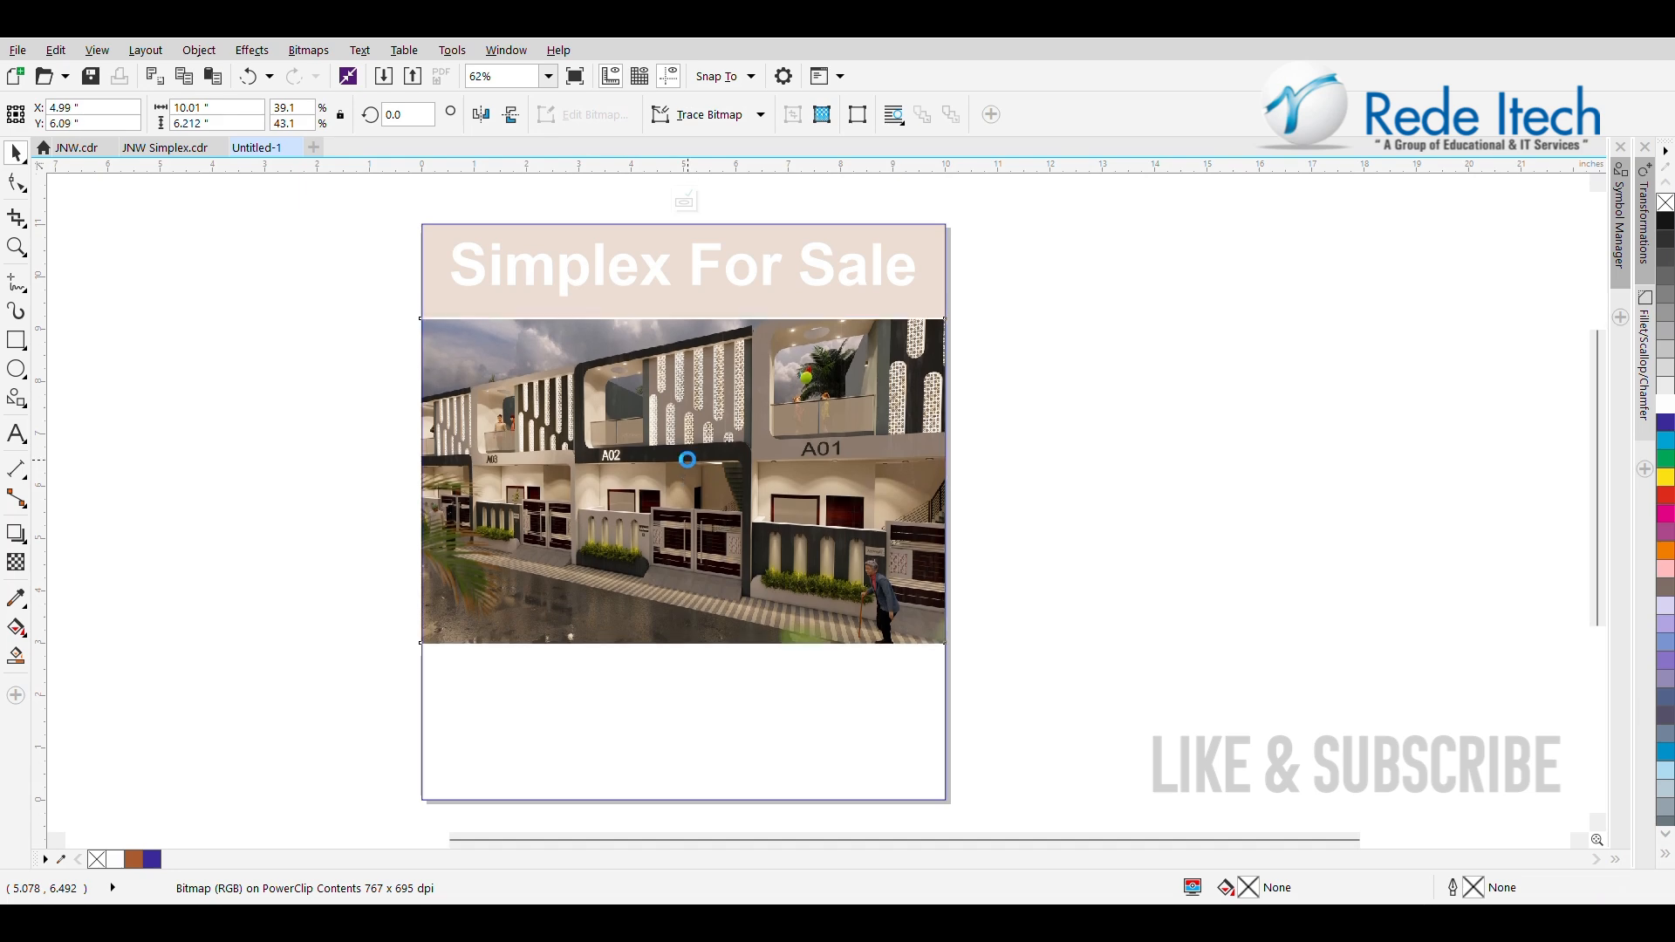
key(Up)
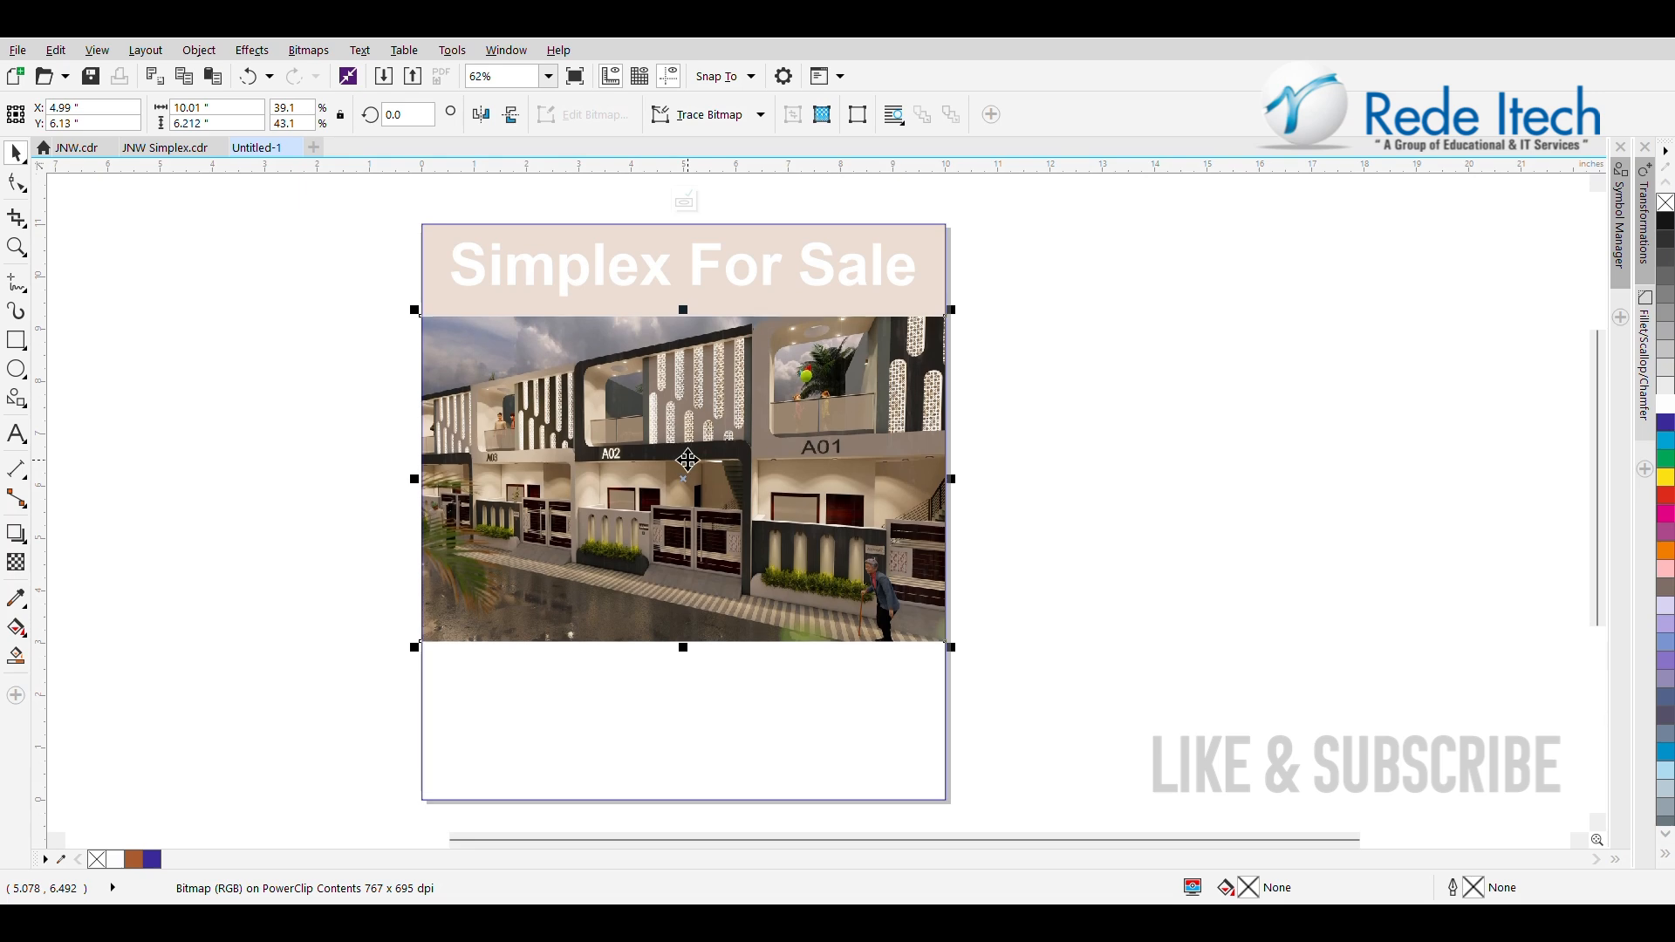
key(Up)
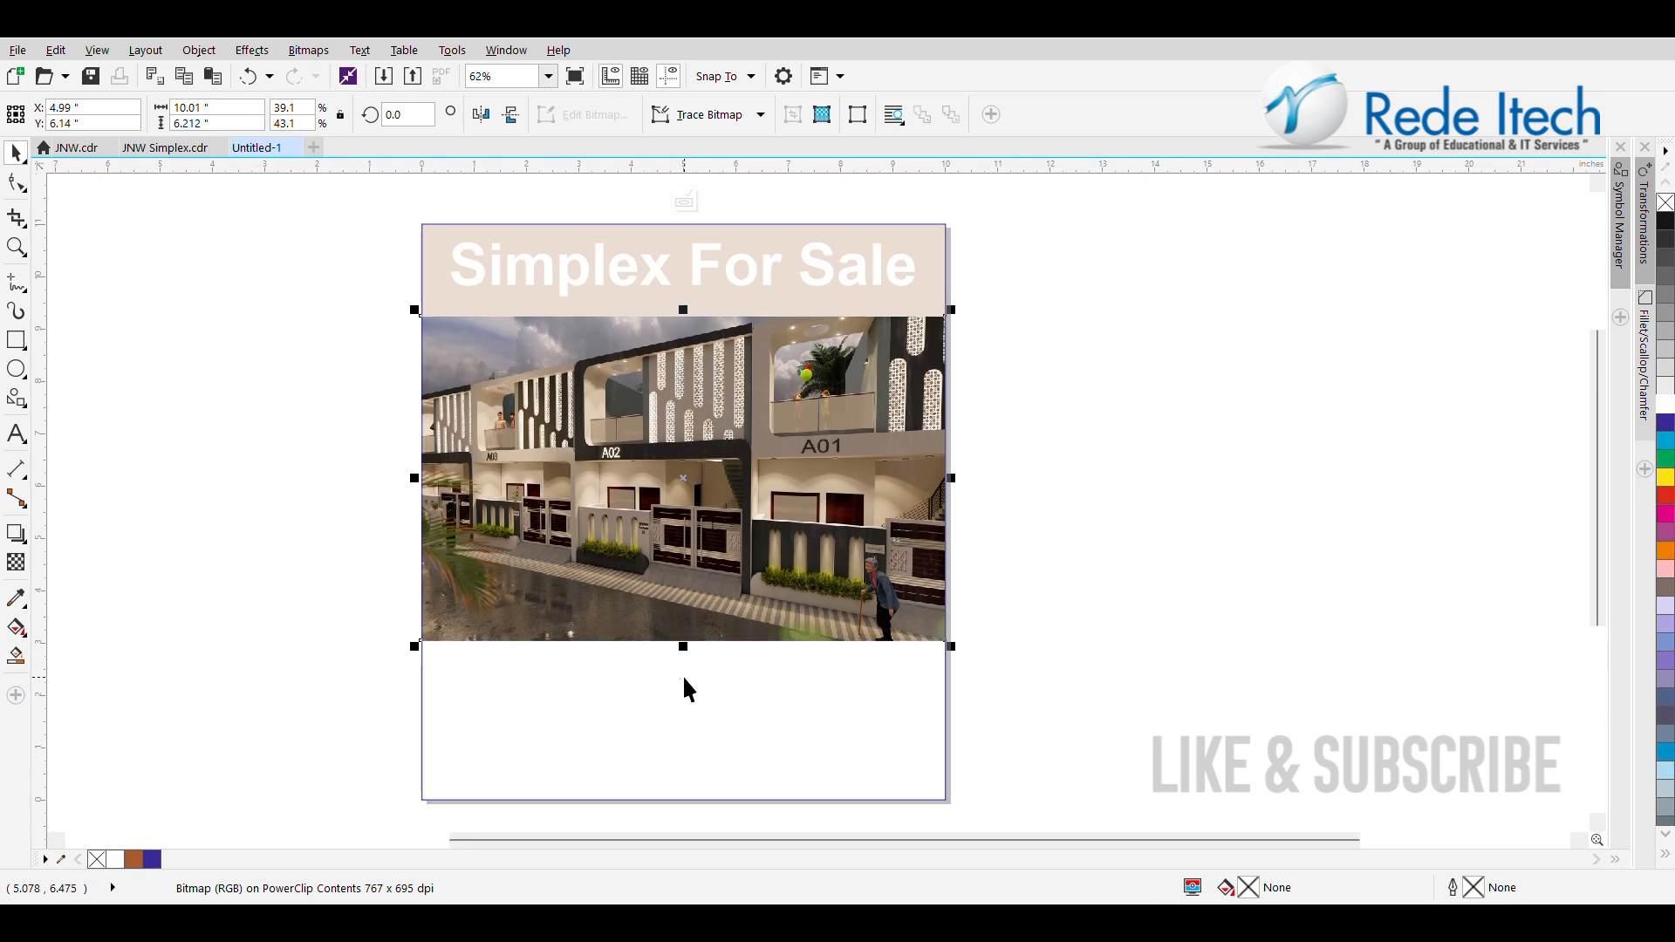
click(685, 204)
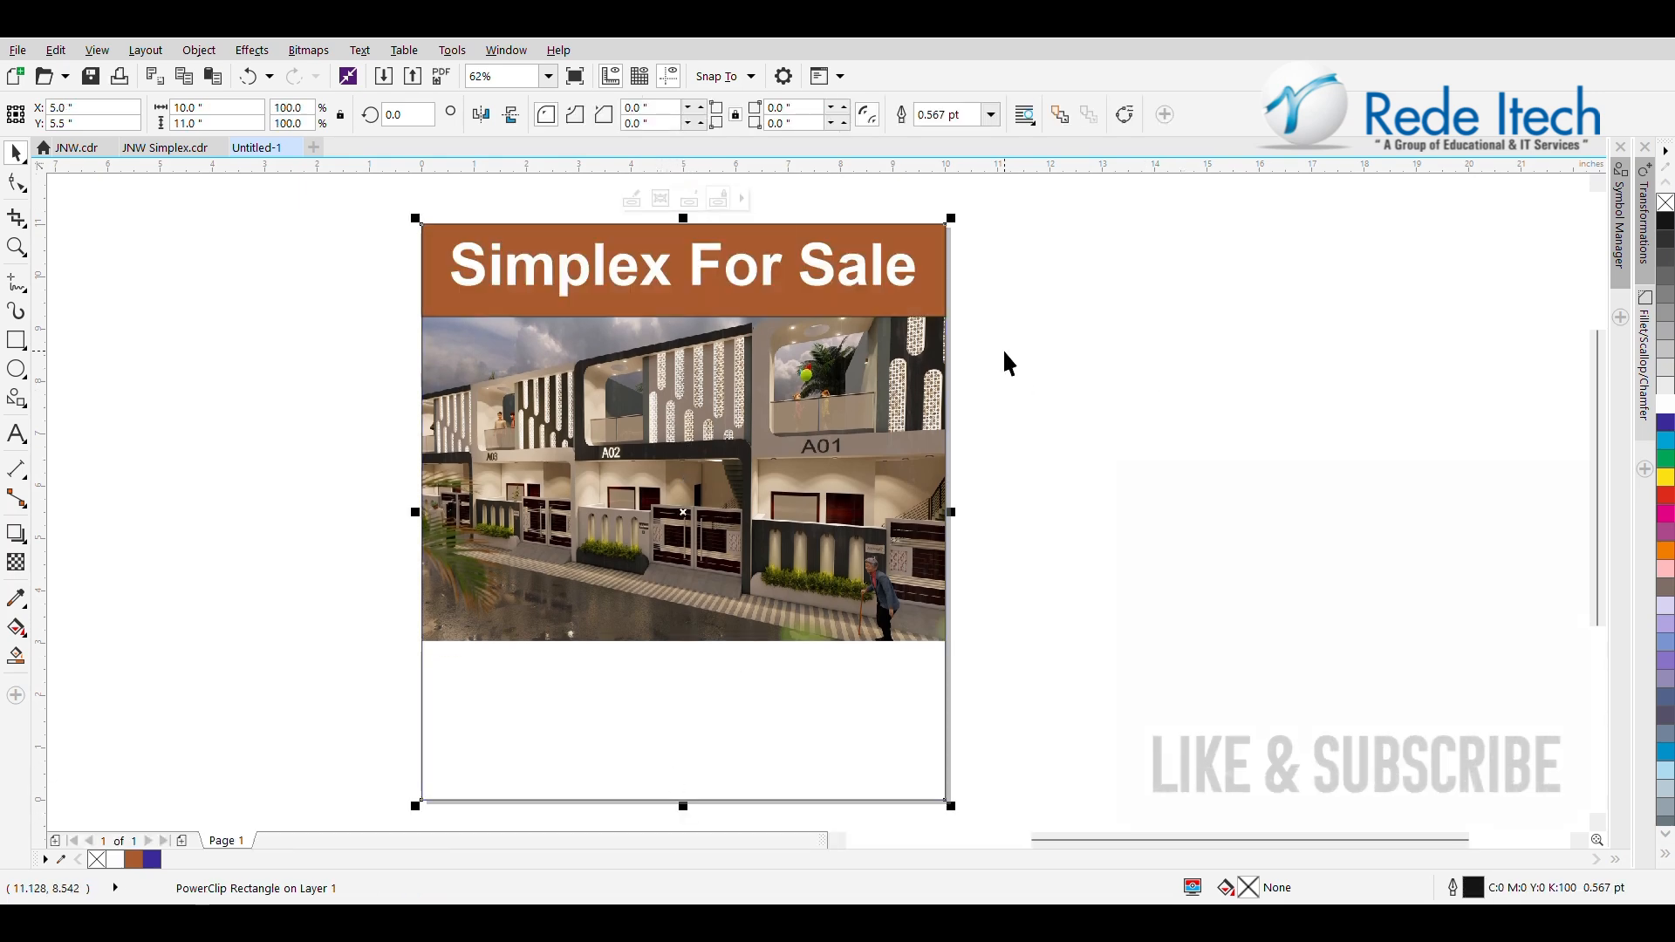
scroll(989, 355, up, 1)
scroll(990, 359, down, 2)
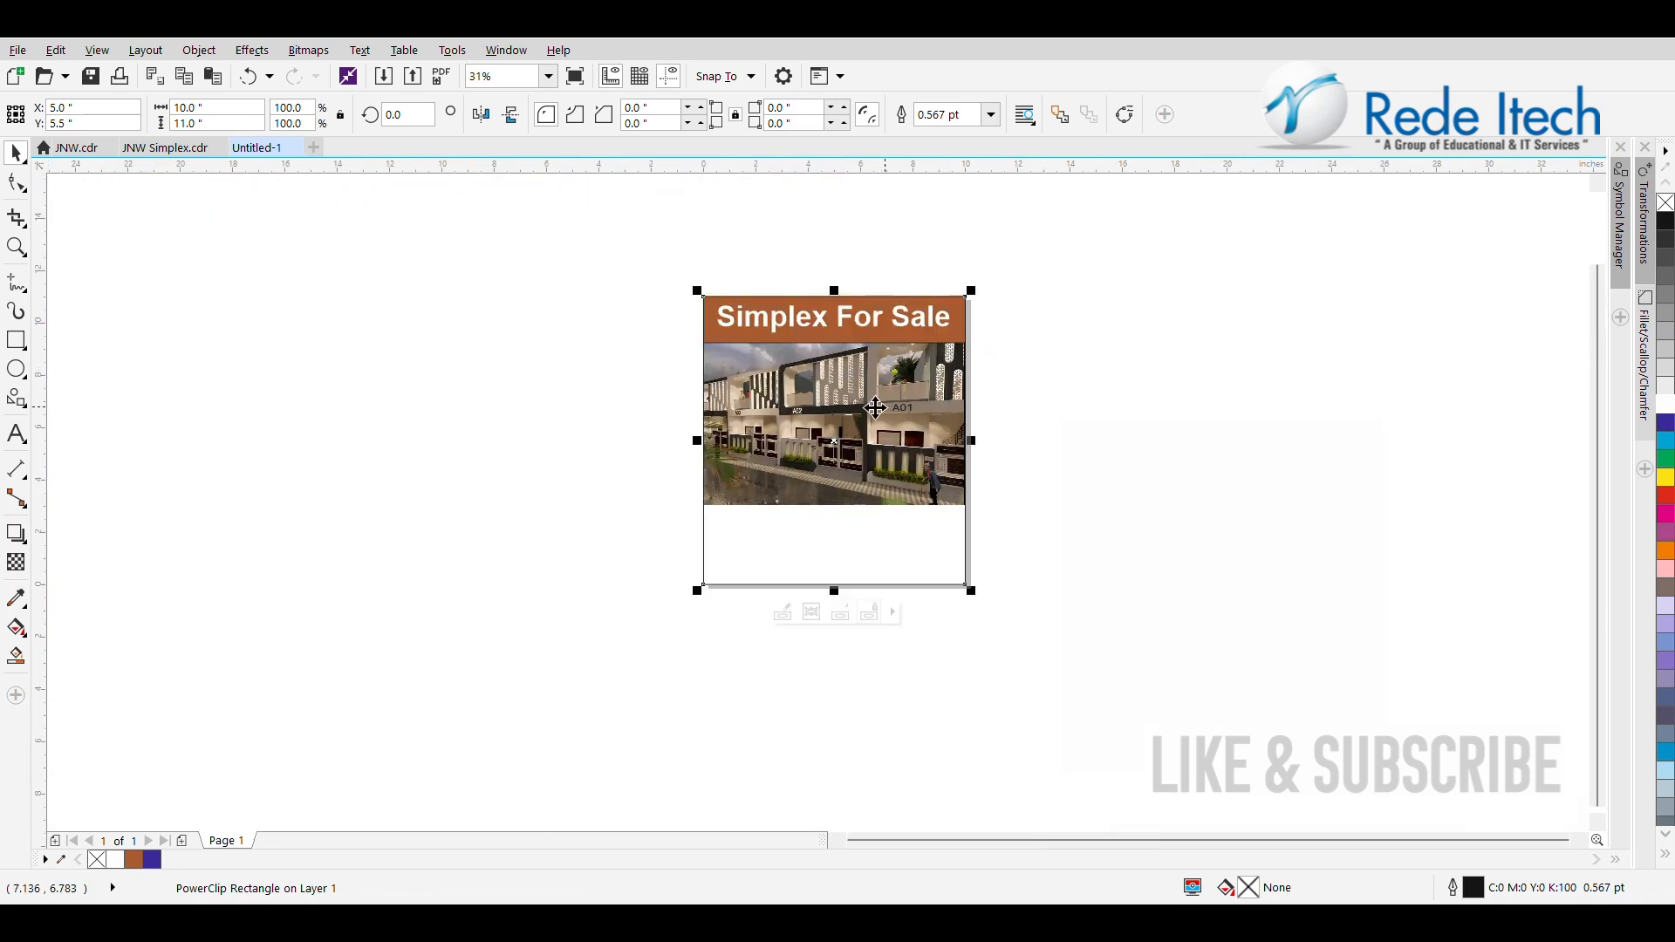
click(606, 365)
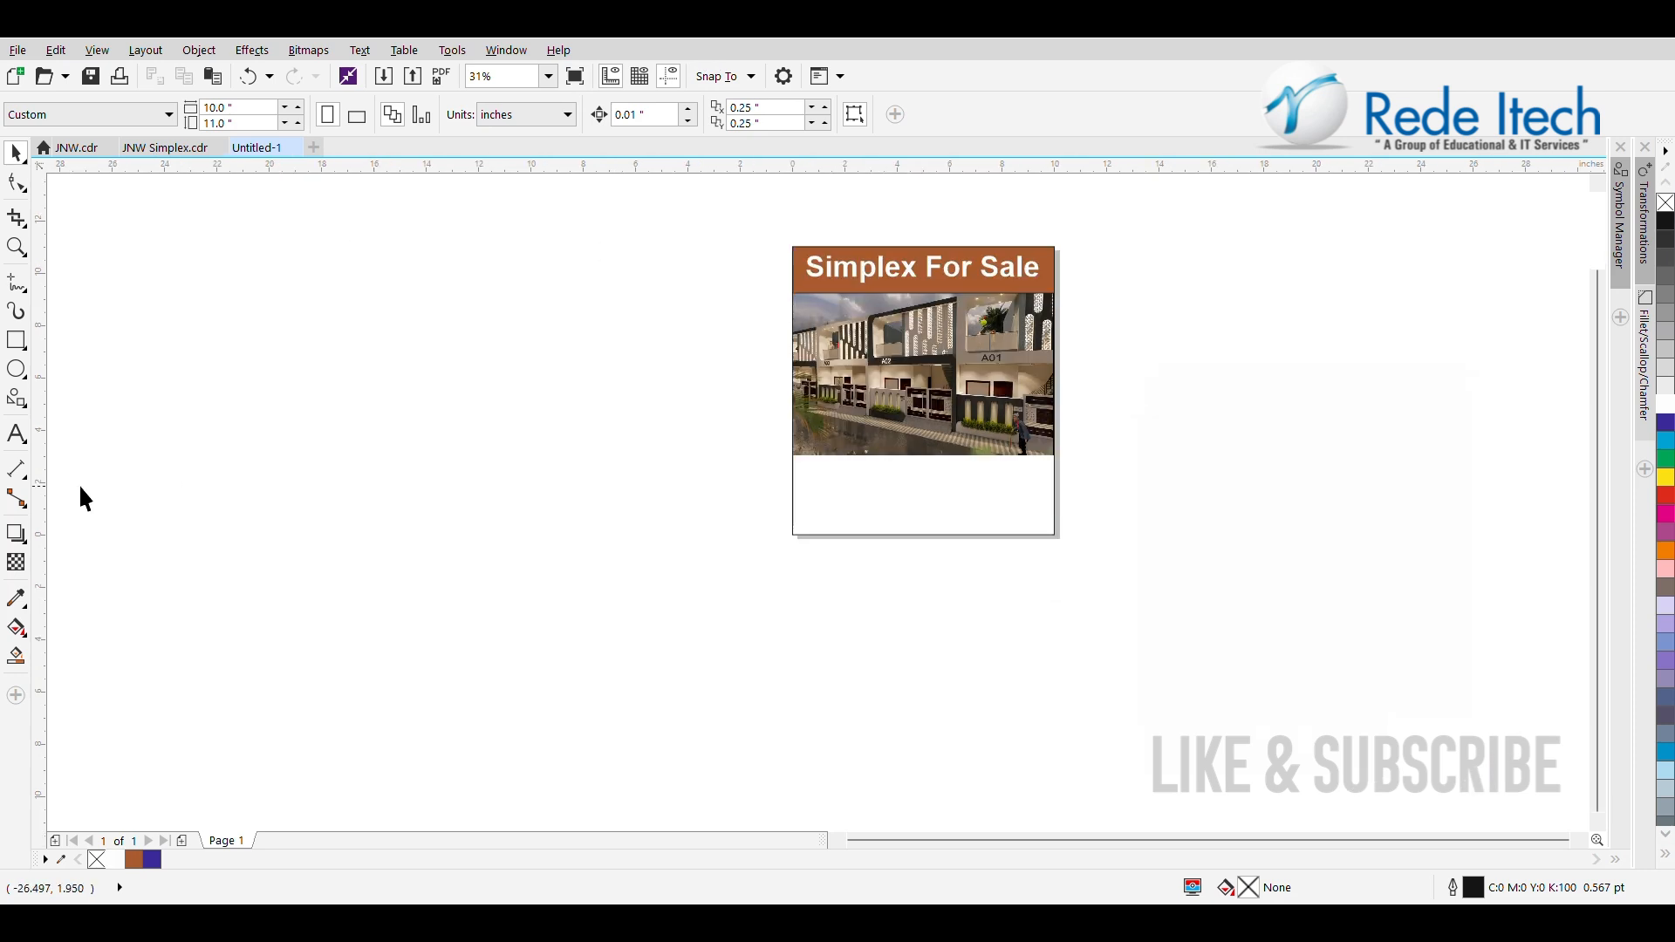
Add the artistic text "Our Home Facilities" in 24 pt Arial in the white area below the photo
click(19, 439)
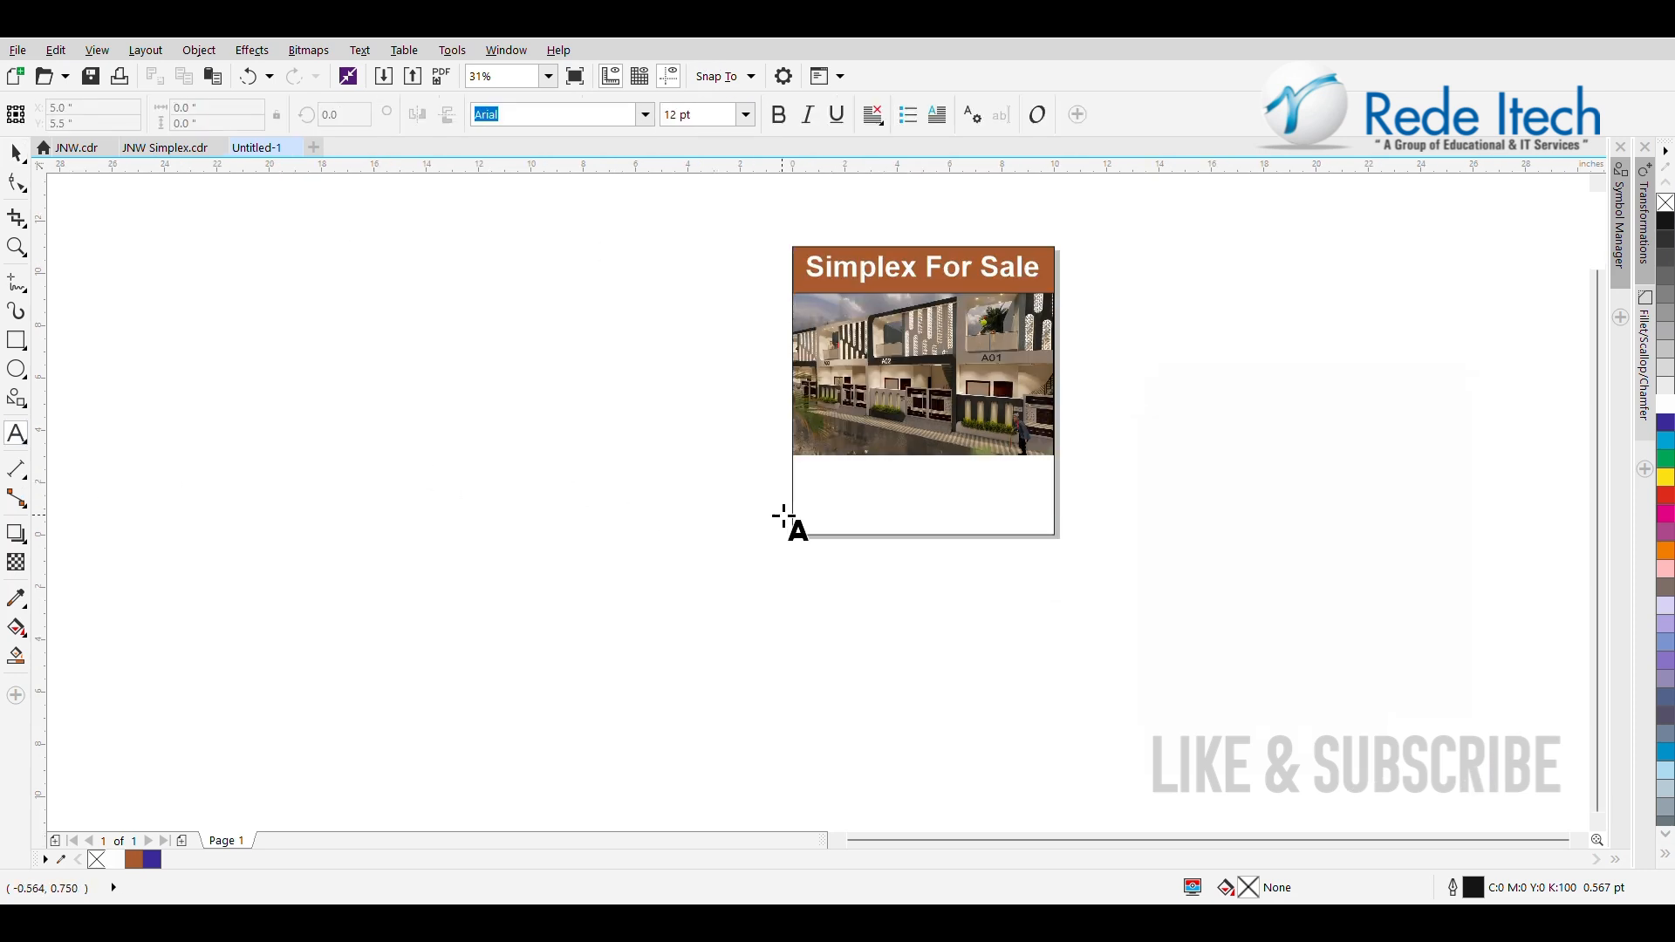
click(855, 482)
scroll(830, 479, up, 1)
click(820, 471)
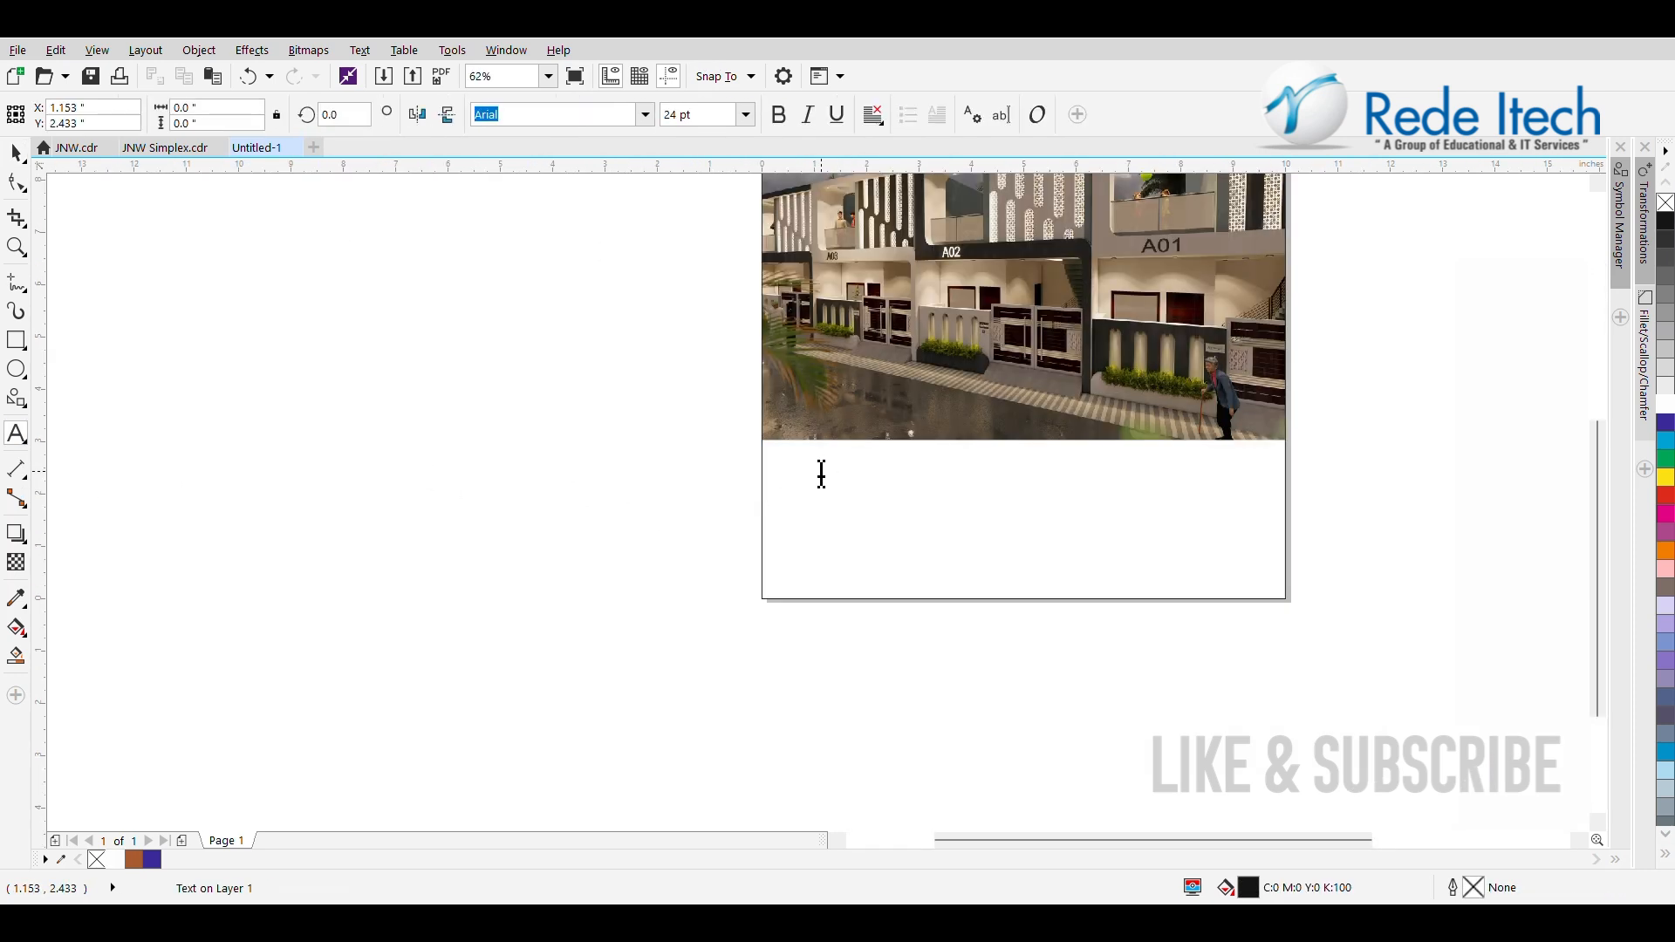
text(Our Hoe Facilities)
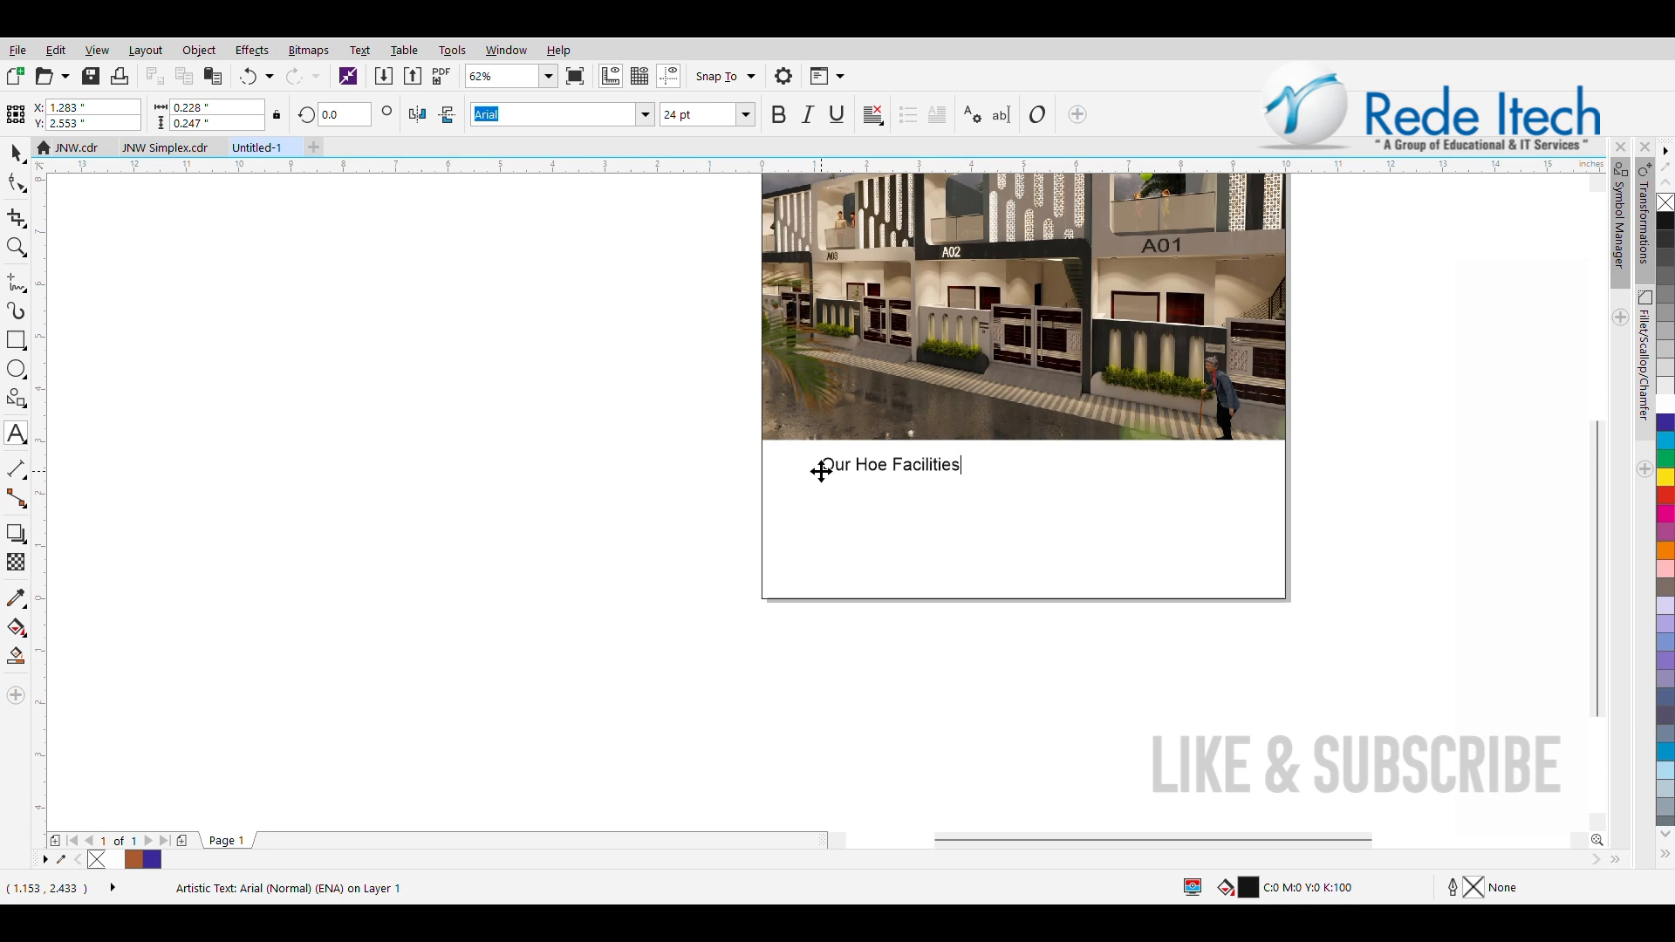
key(Escape)
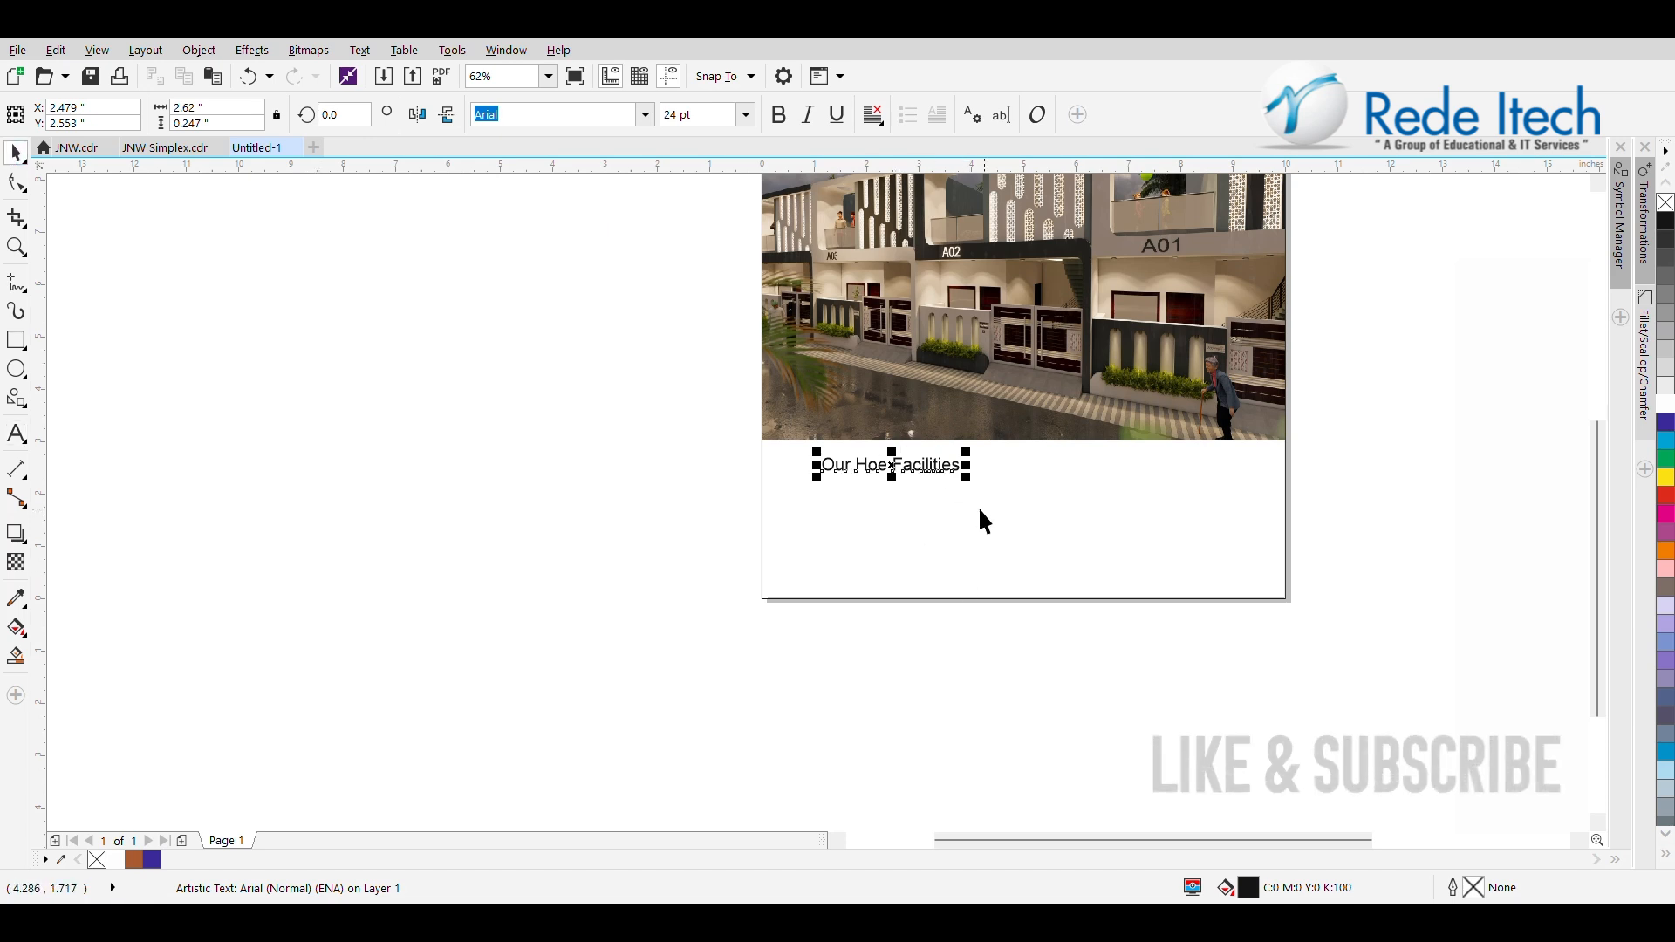
double_click(883, 467)
text(m)
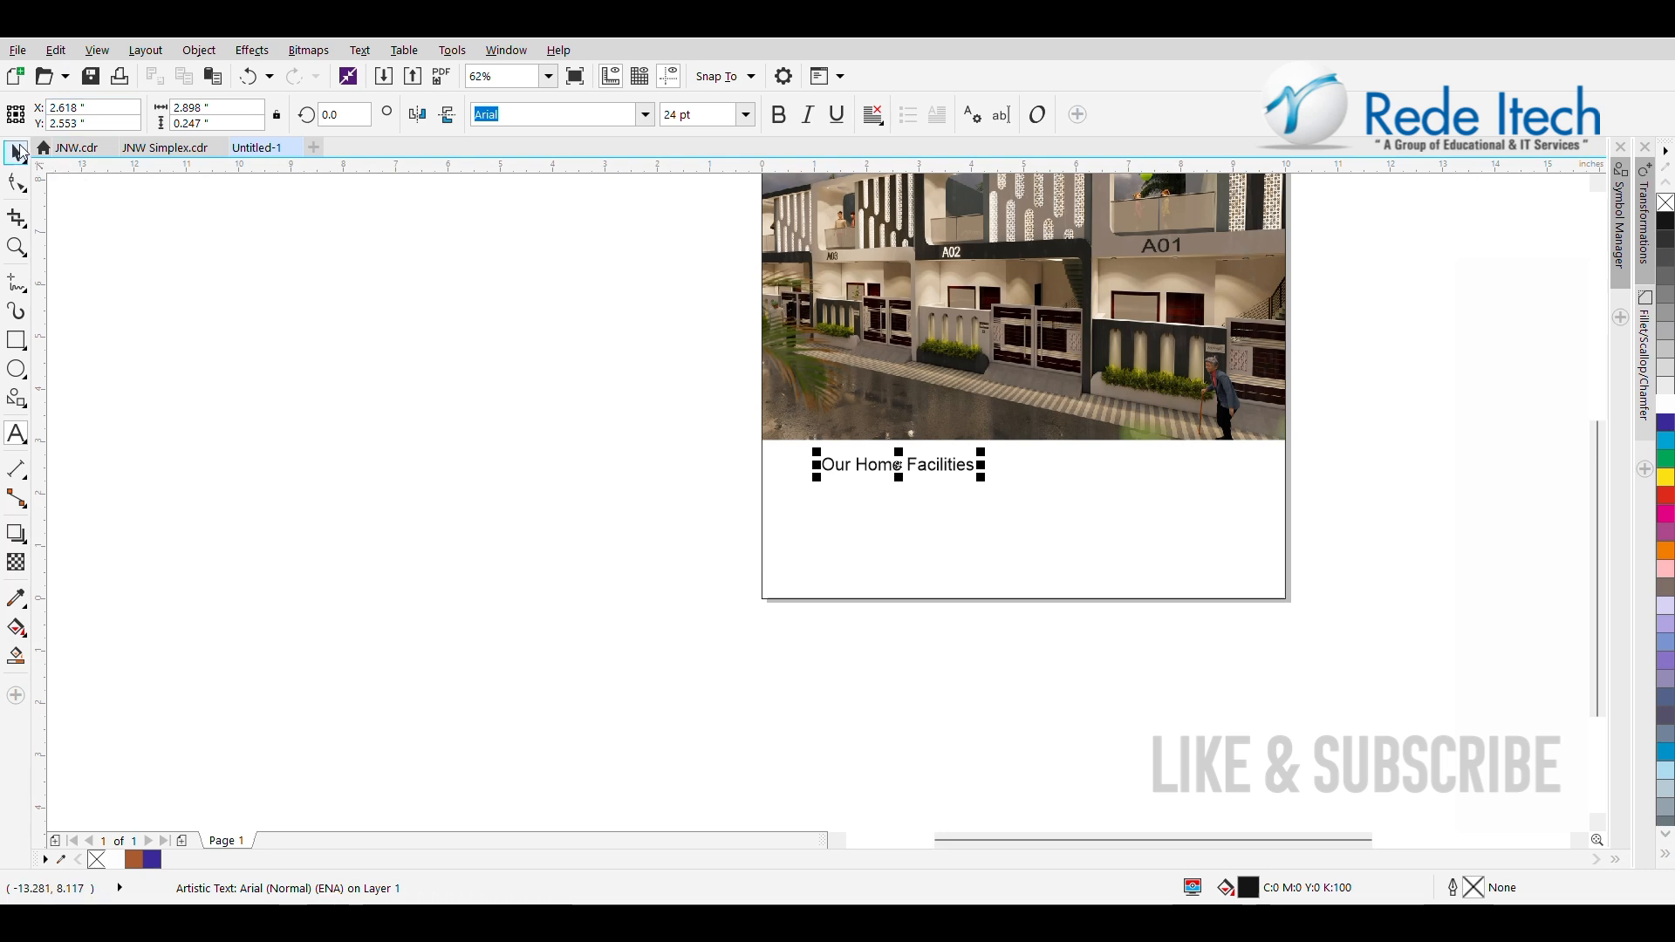
click(19, 152)
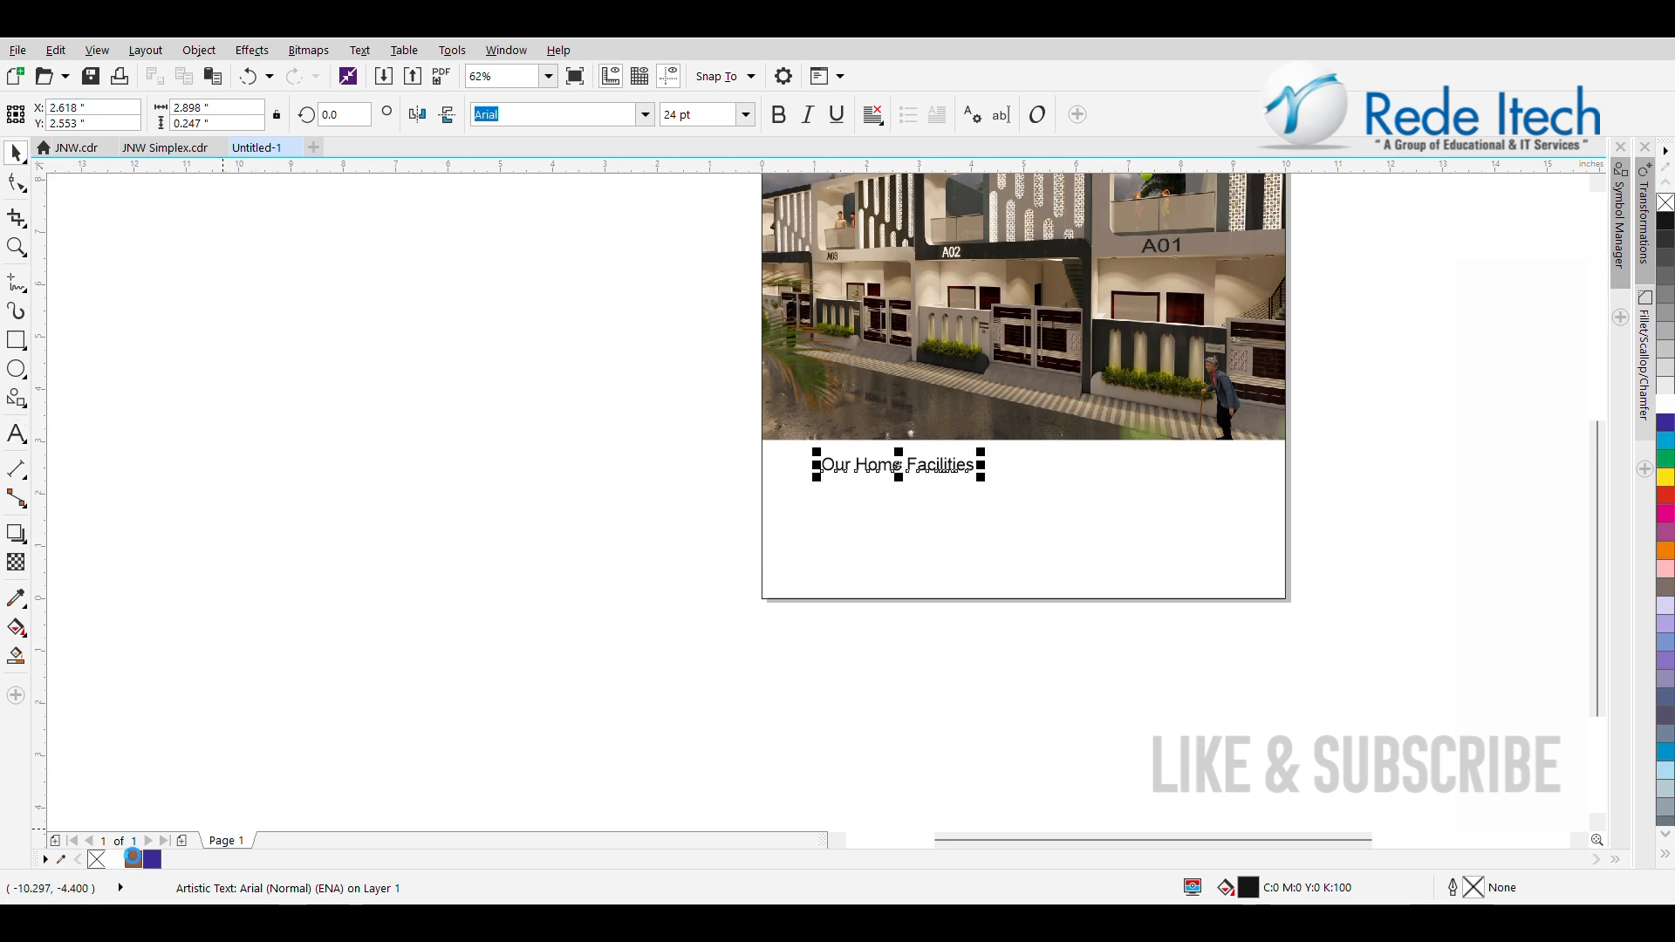
Format "Our Home Facilities" in bold brown (C14 M64 Y82 K25) and move it to the page's left edge just below the photo
click(133, 858)
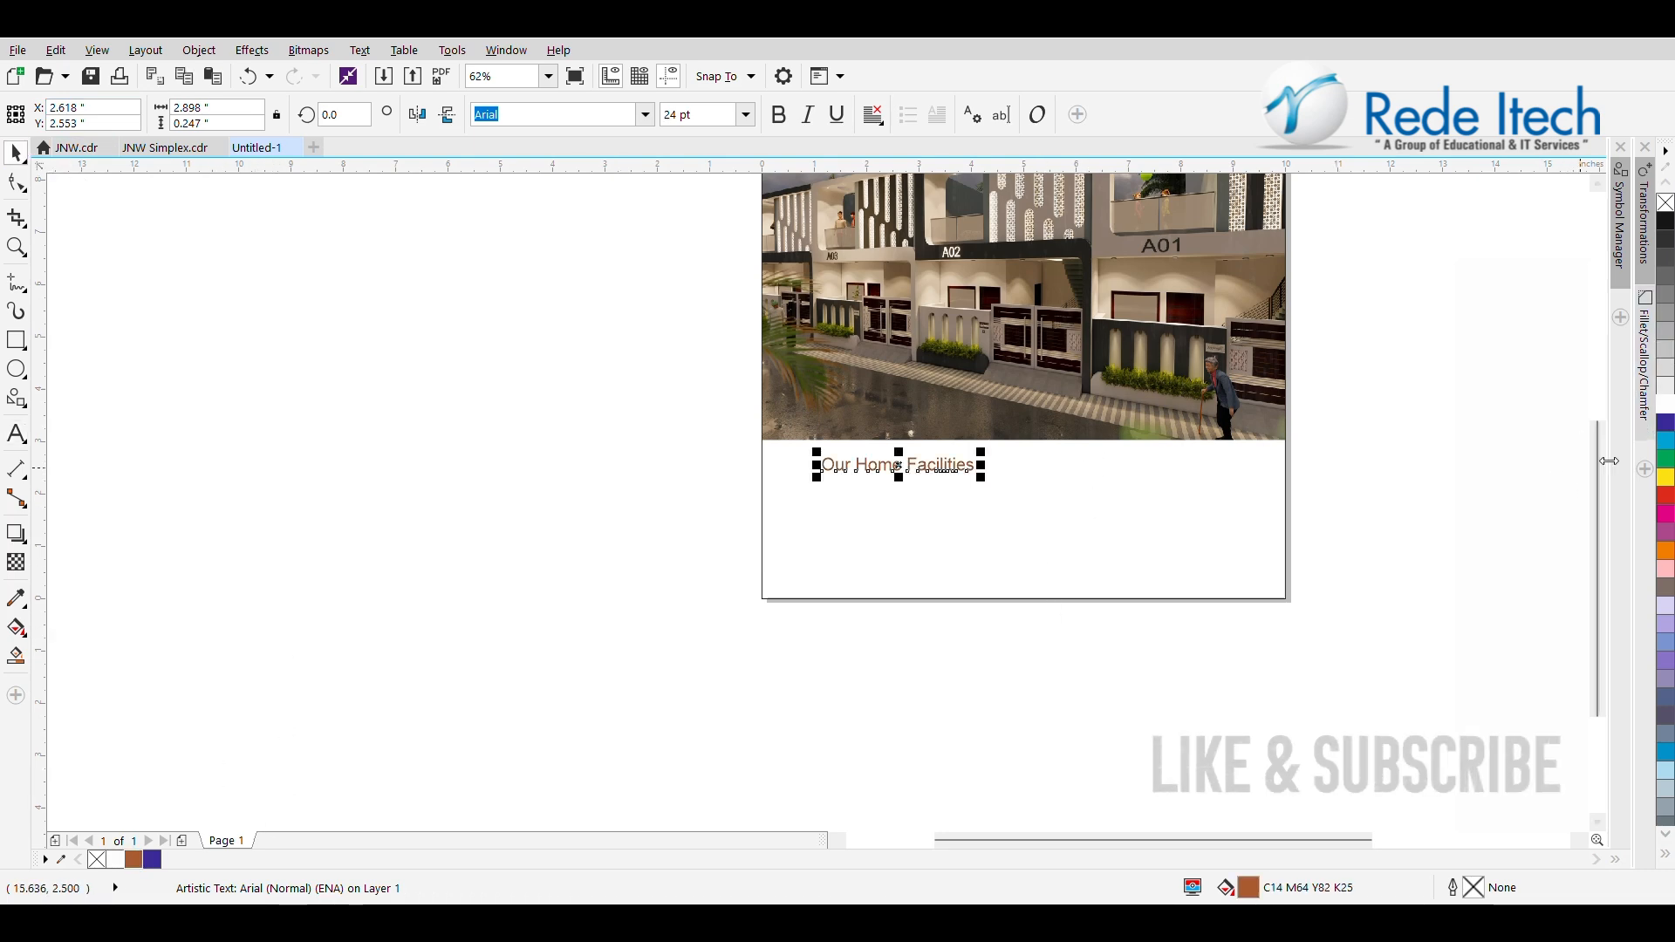
drag(1594, 467, 1599, 402)
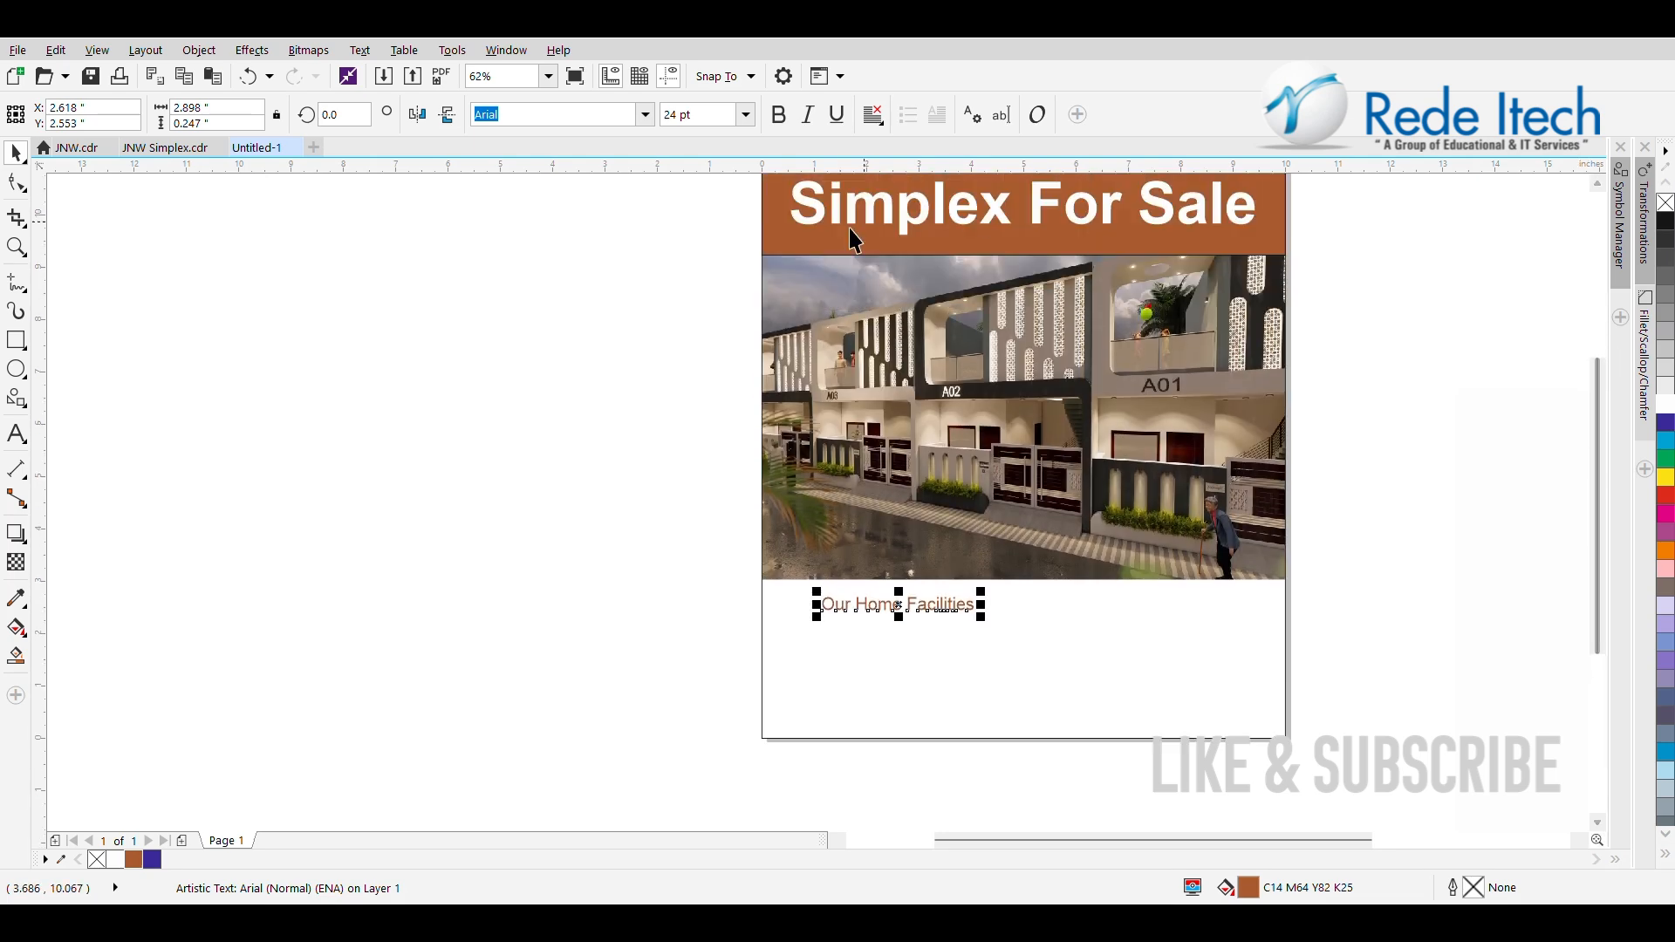
click(779, 114)
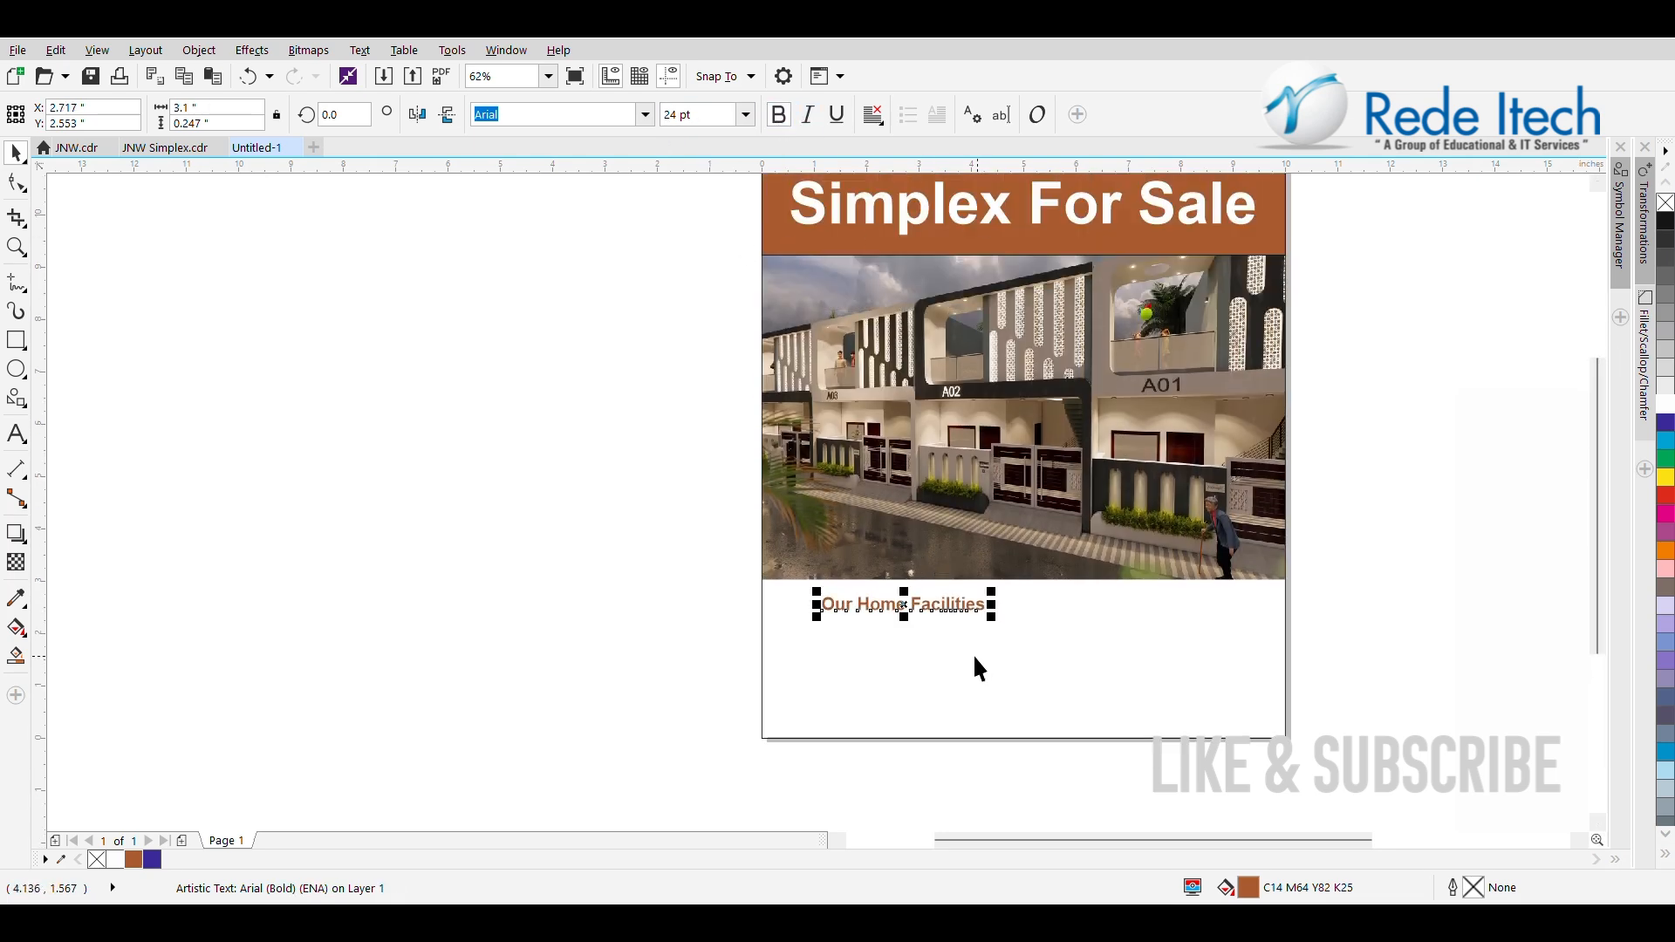
drag(911, 606, 856, 609)
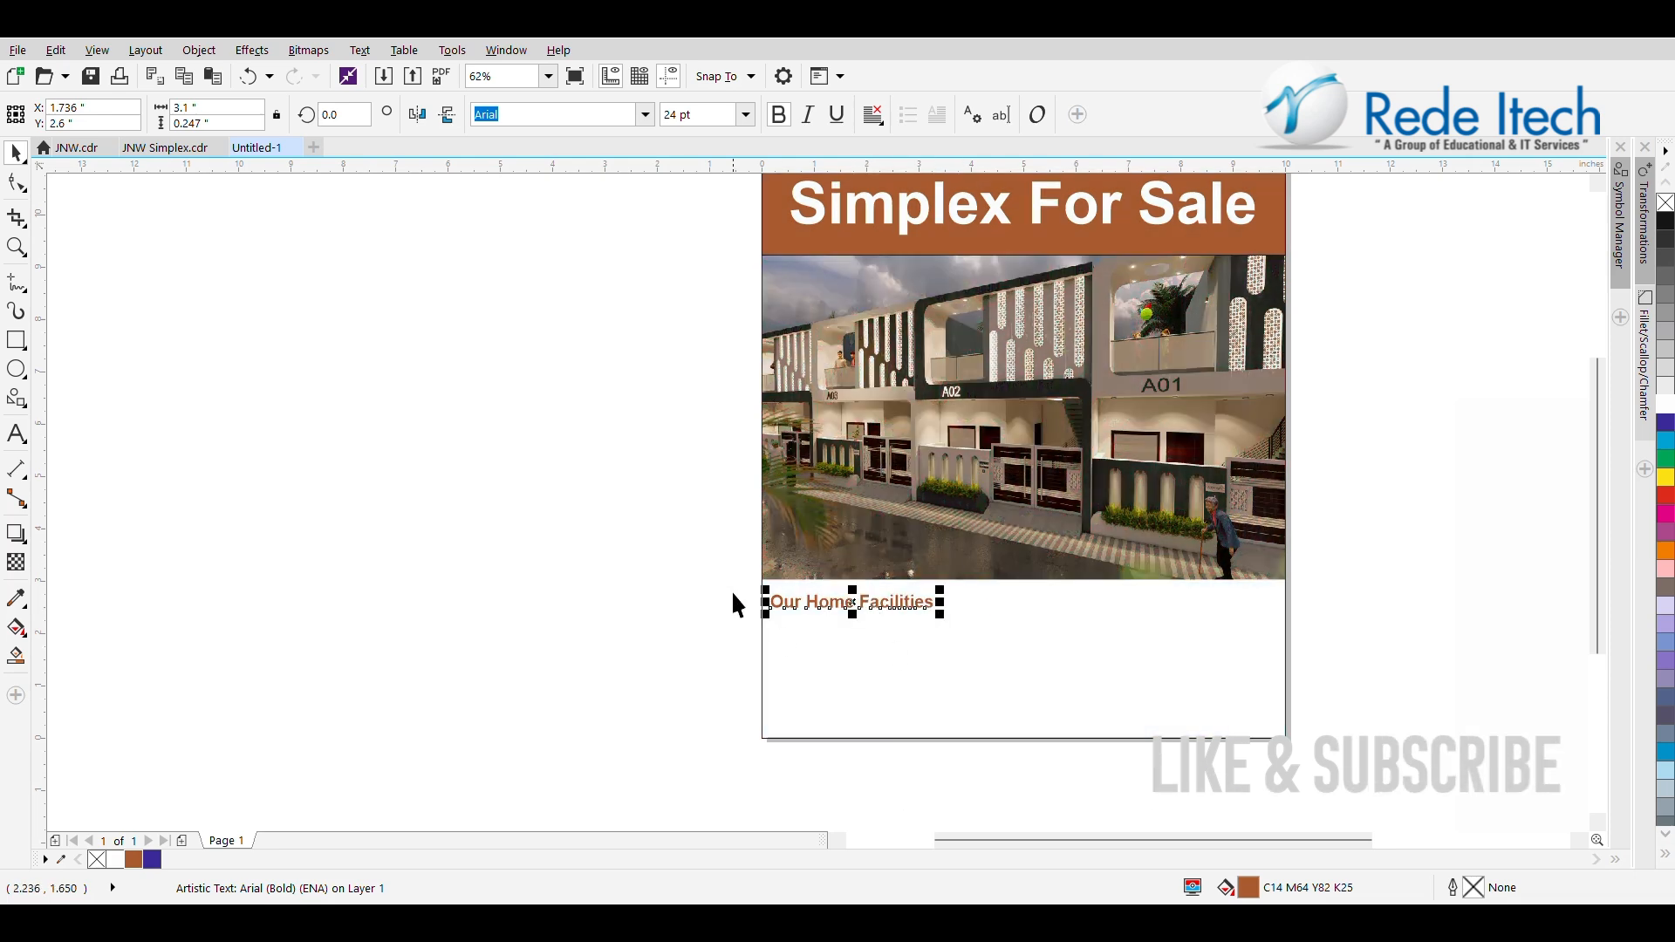
click(672, 531)
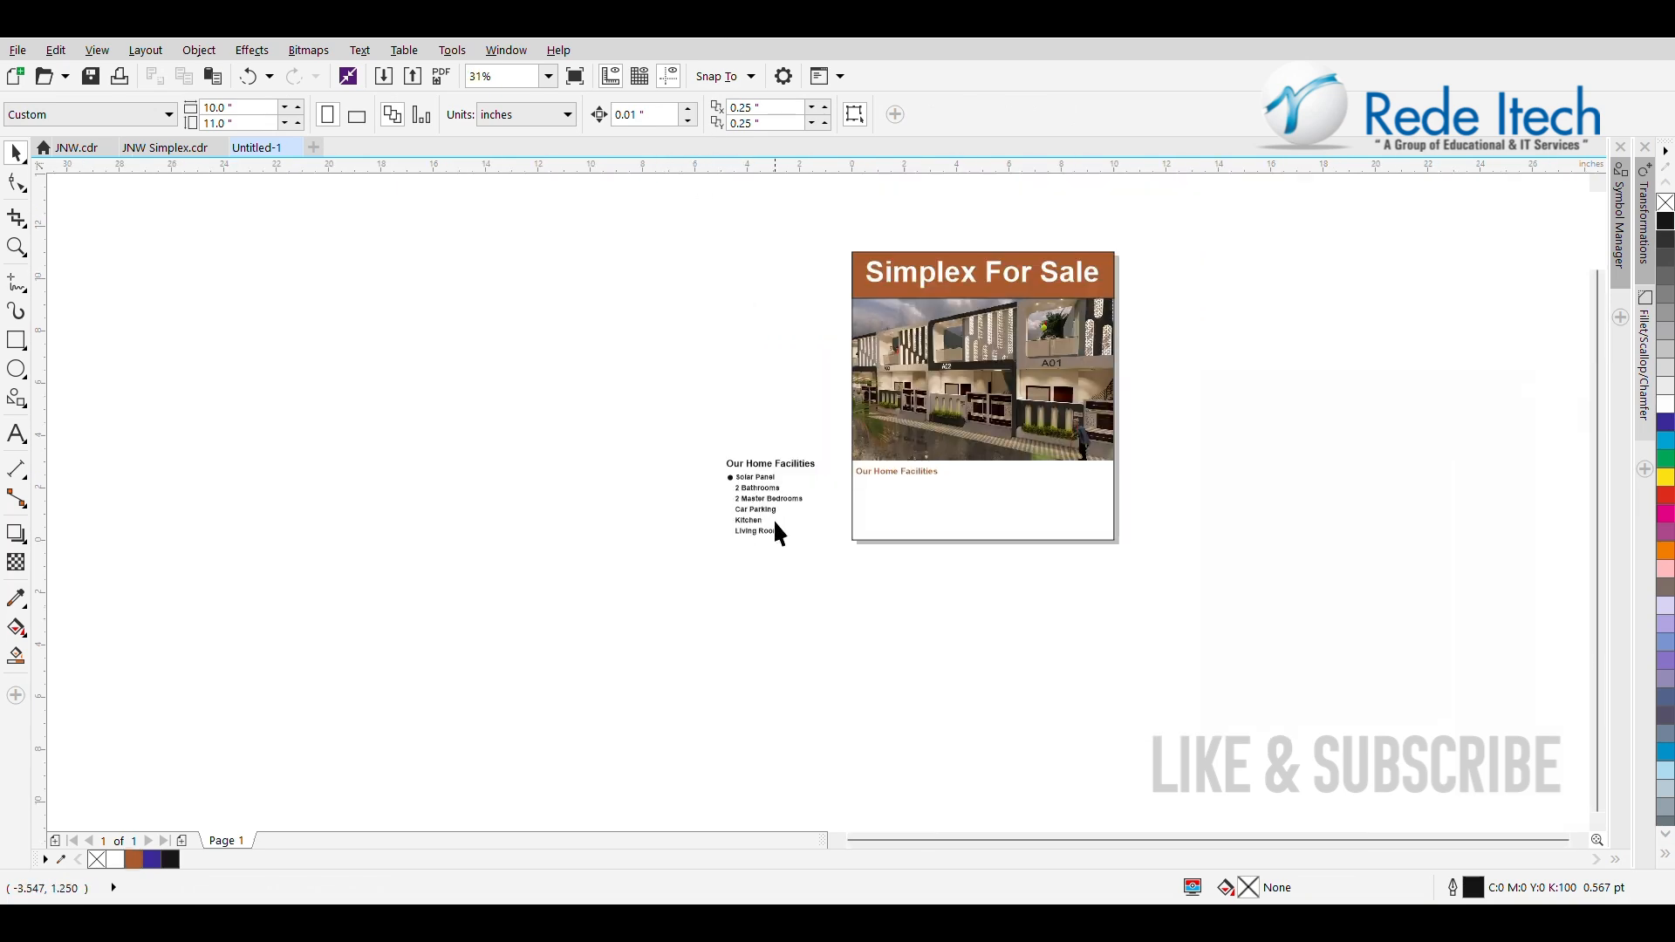
Fill the check mark inside the bullet beside "Solar Panel" with white
scroll(830, 483, up, 1)
scroll(909, 488, up, 1)
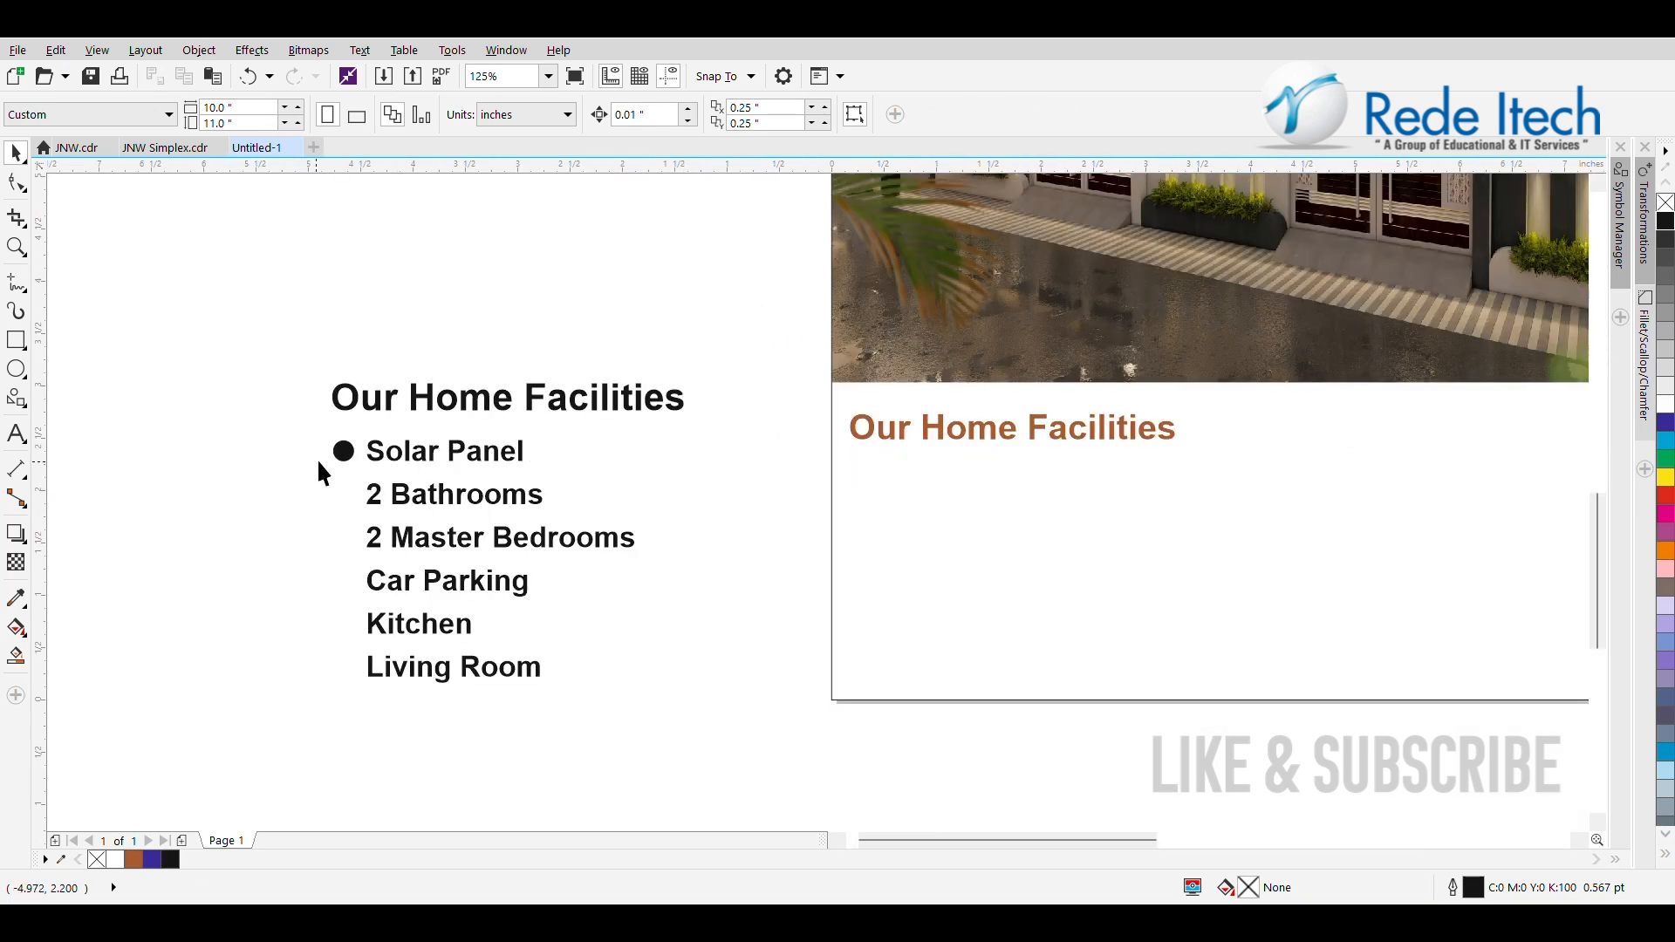
click(344, 451)
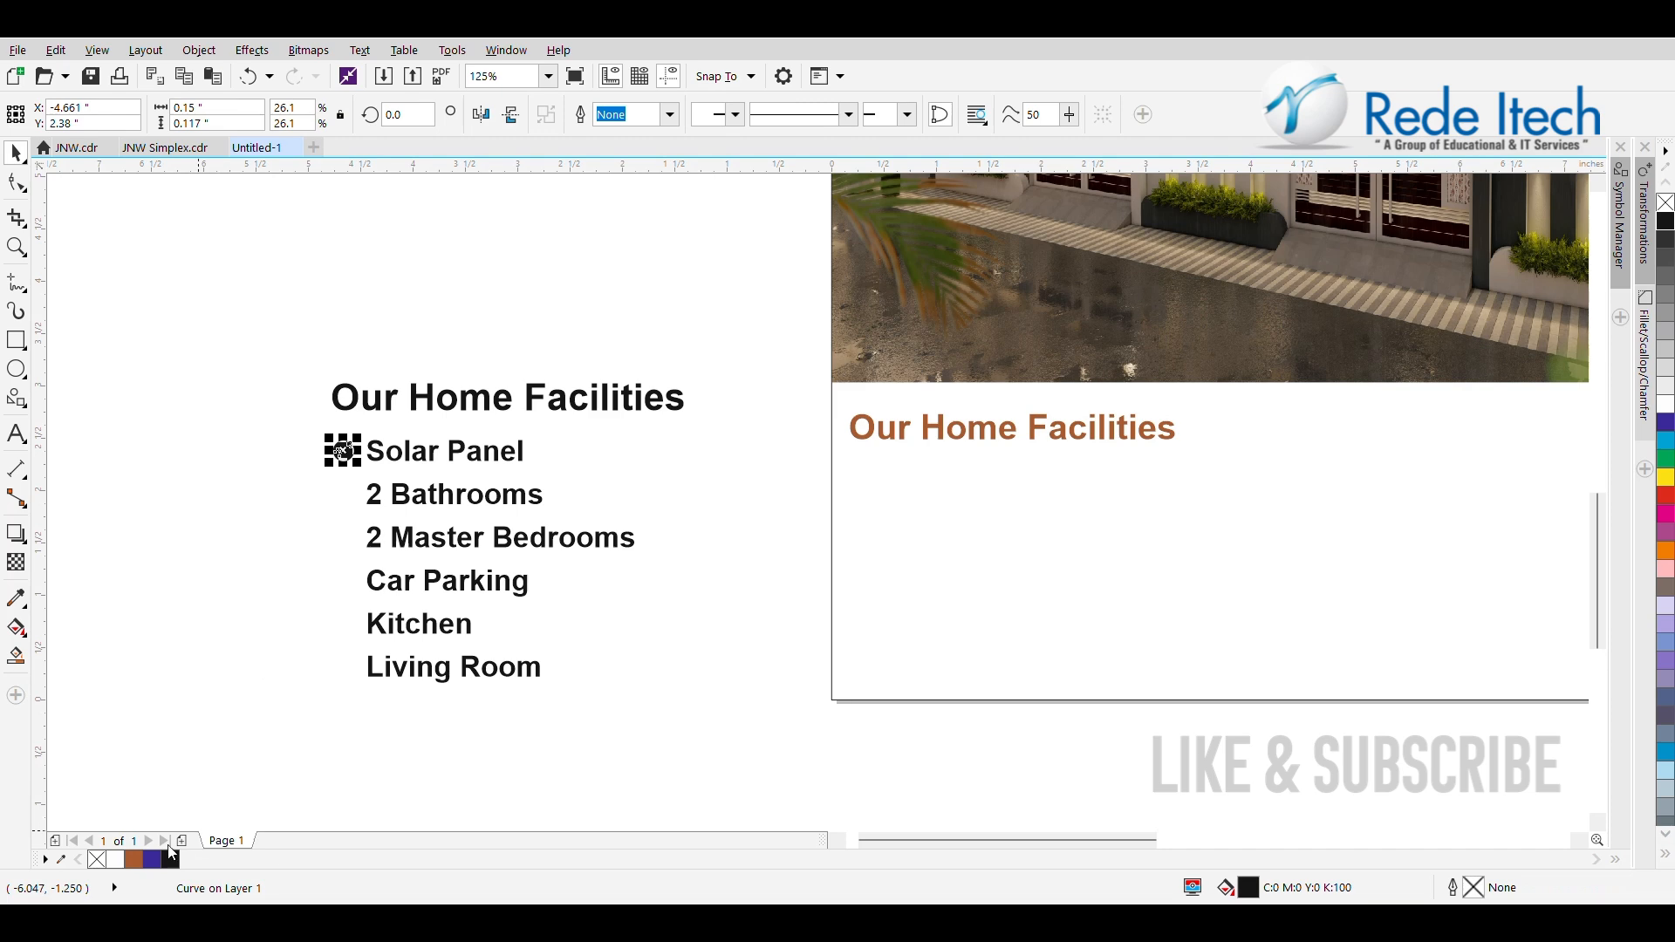
click(118, 859)
click(216, 660)
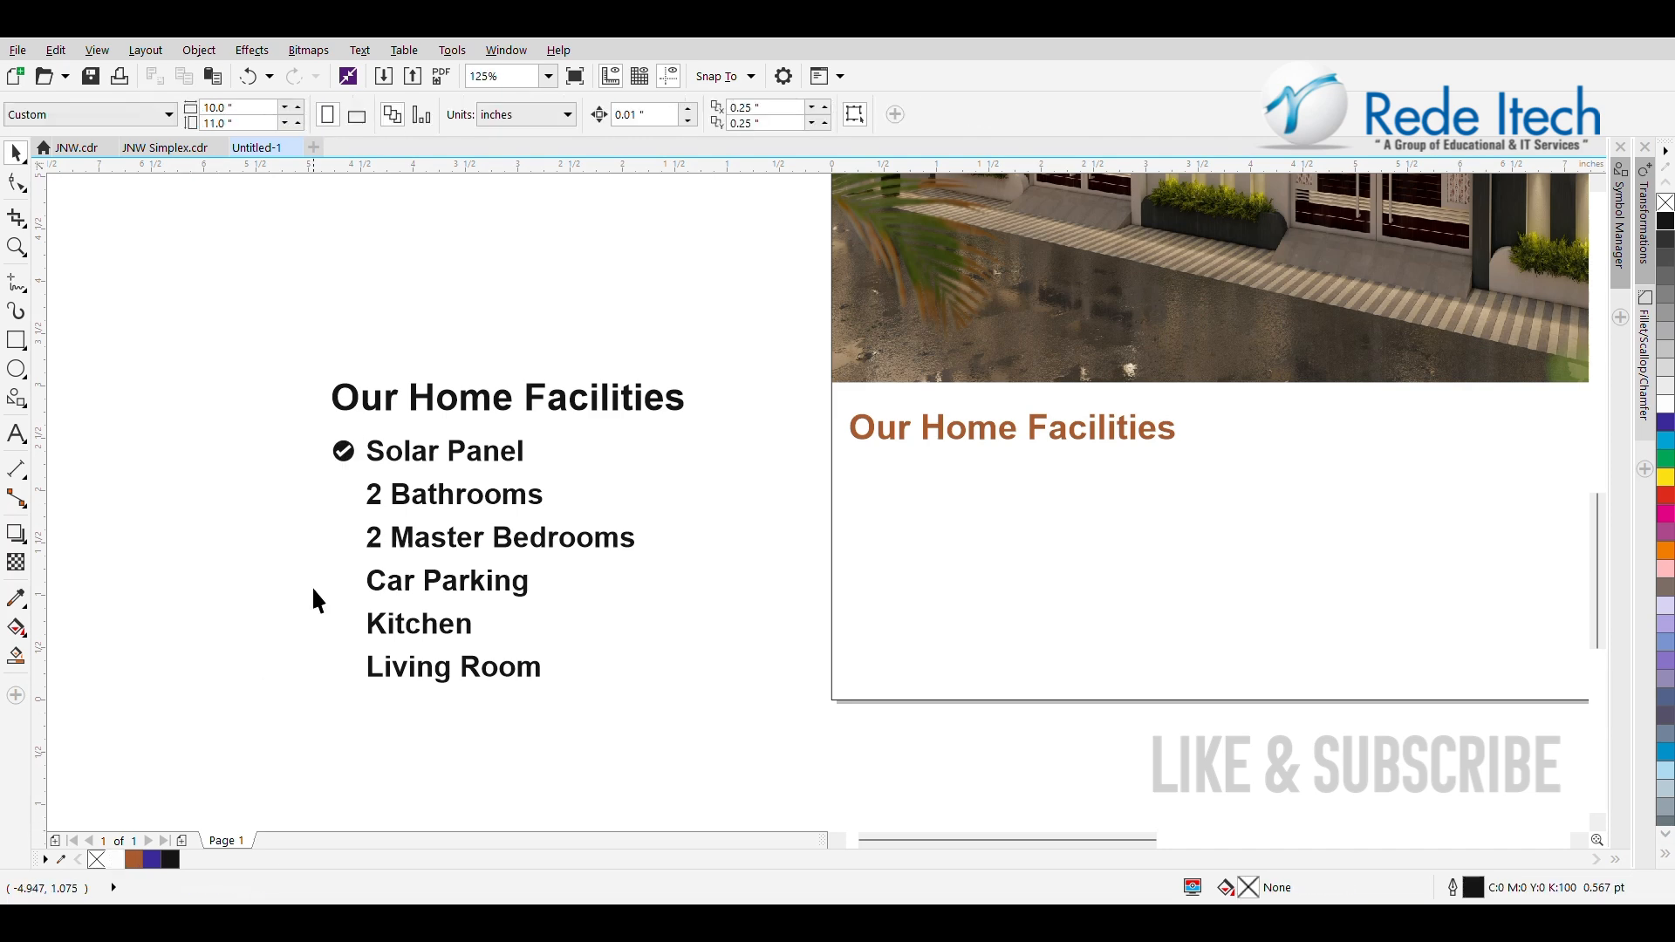
Recolor the bullet circle, the facilities list and its "Our Home Facilities" heading off the page to brown (C14 M64 Y82 K25)
click(344, 458)
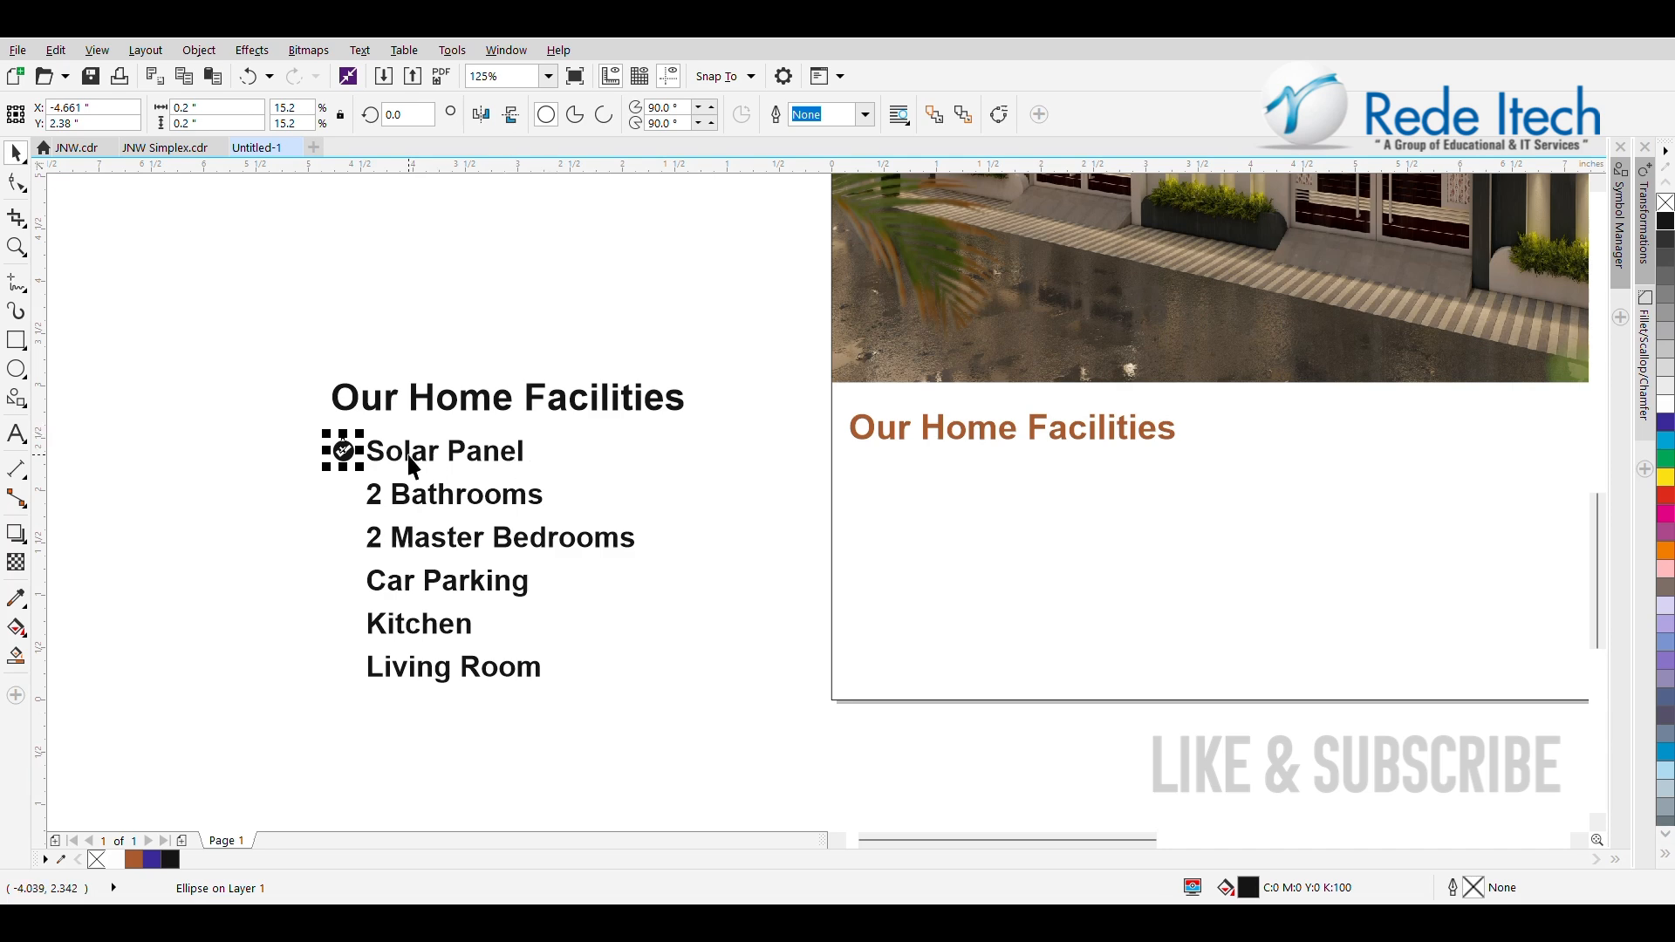
shift+click(408, 455)
shift+click(442, 406)
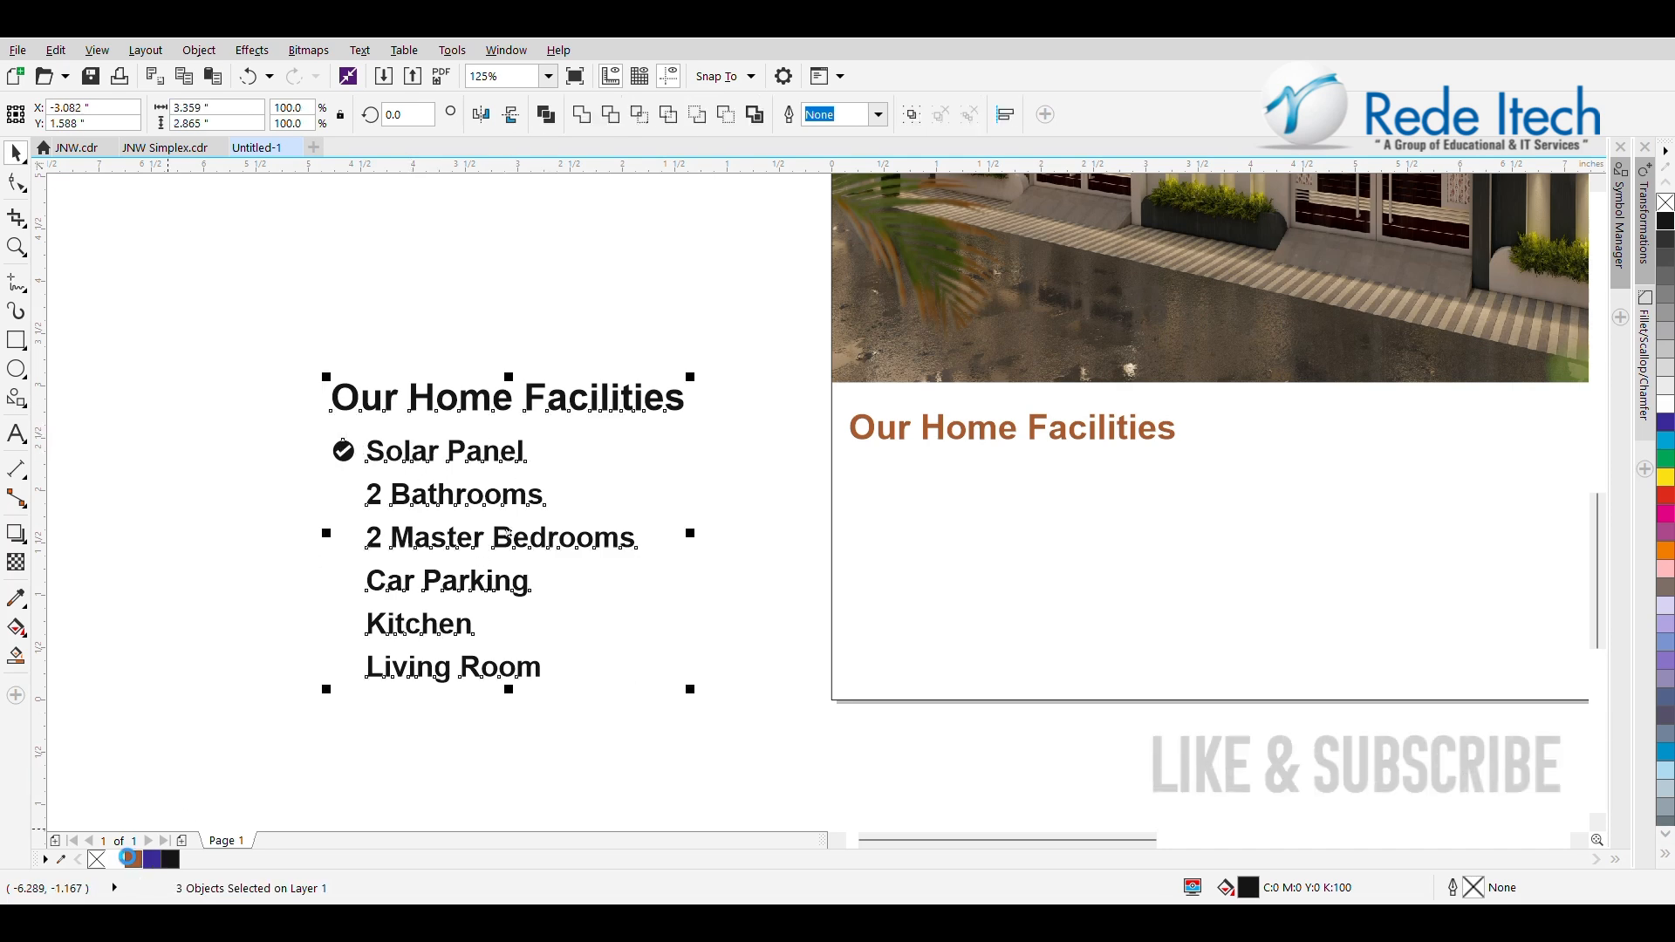
click(131, 859)
drag(494, 534, 1040, 572)
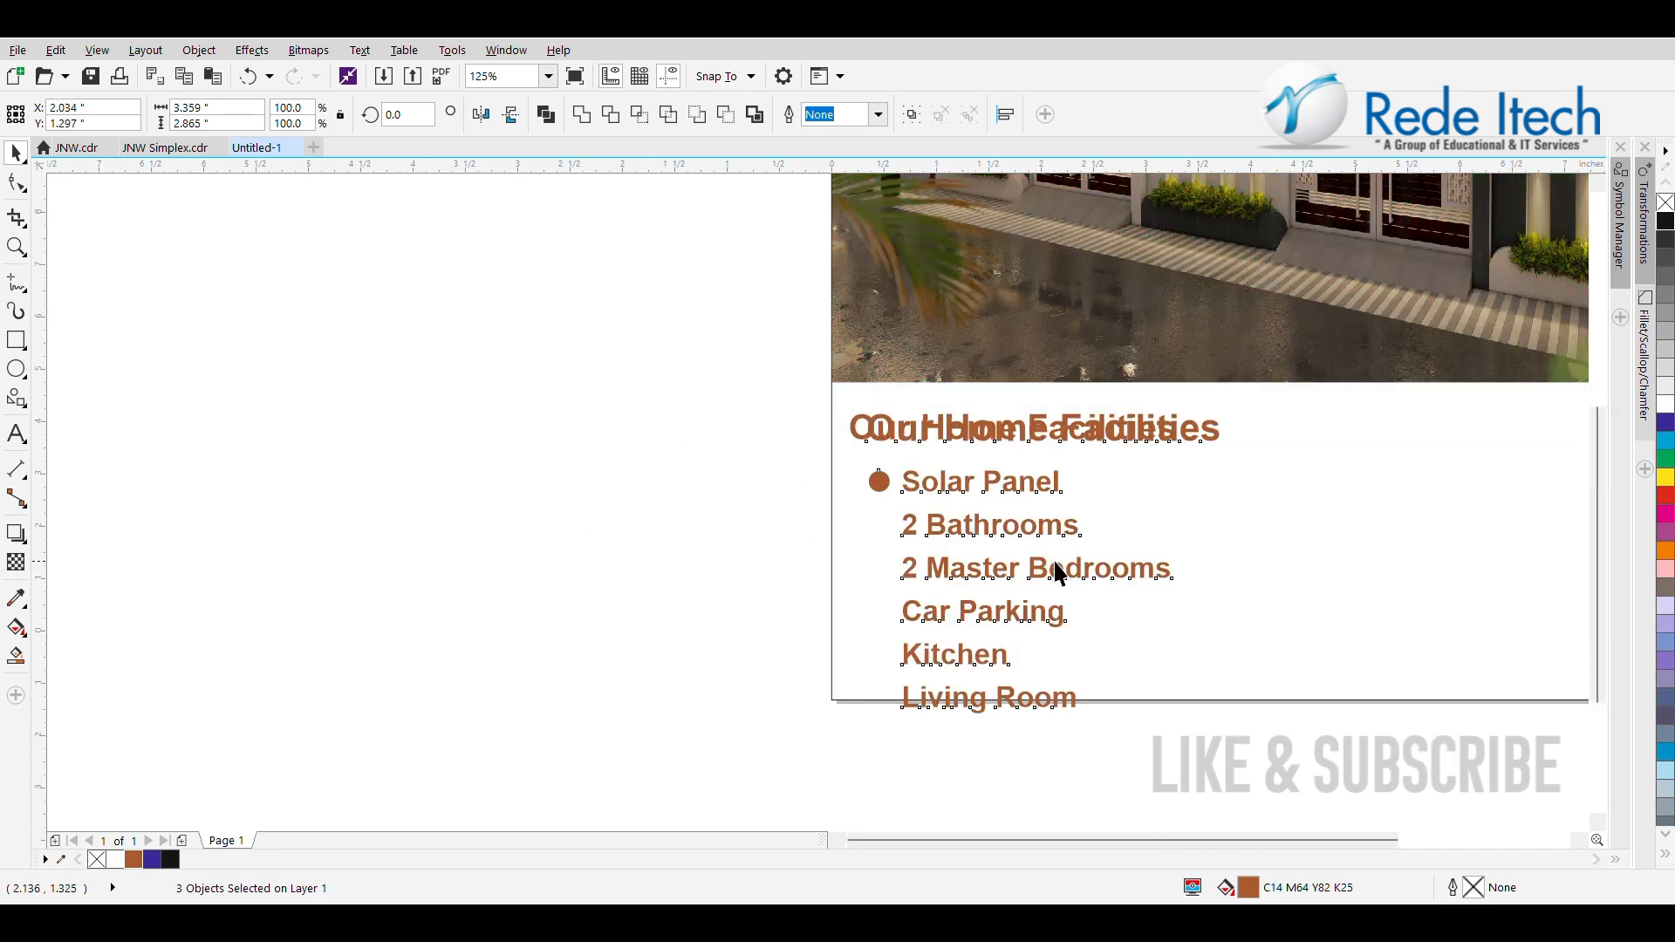
scroll(1058, 573, down, 2)
scroll(1117, 515, up, 2)
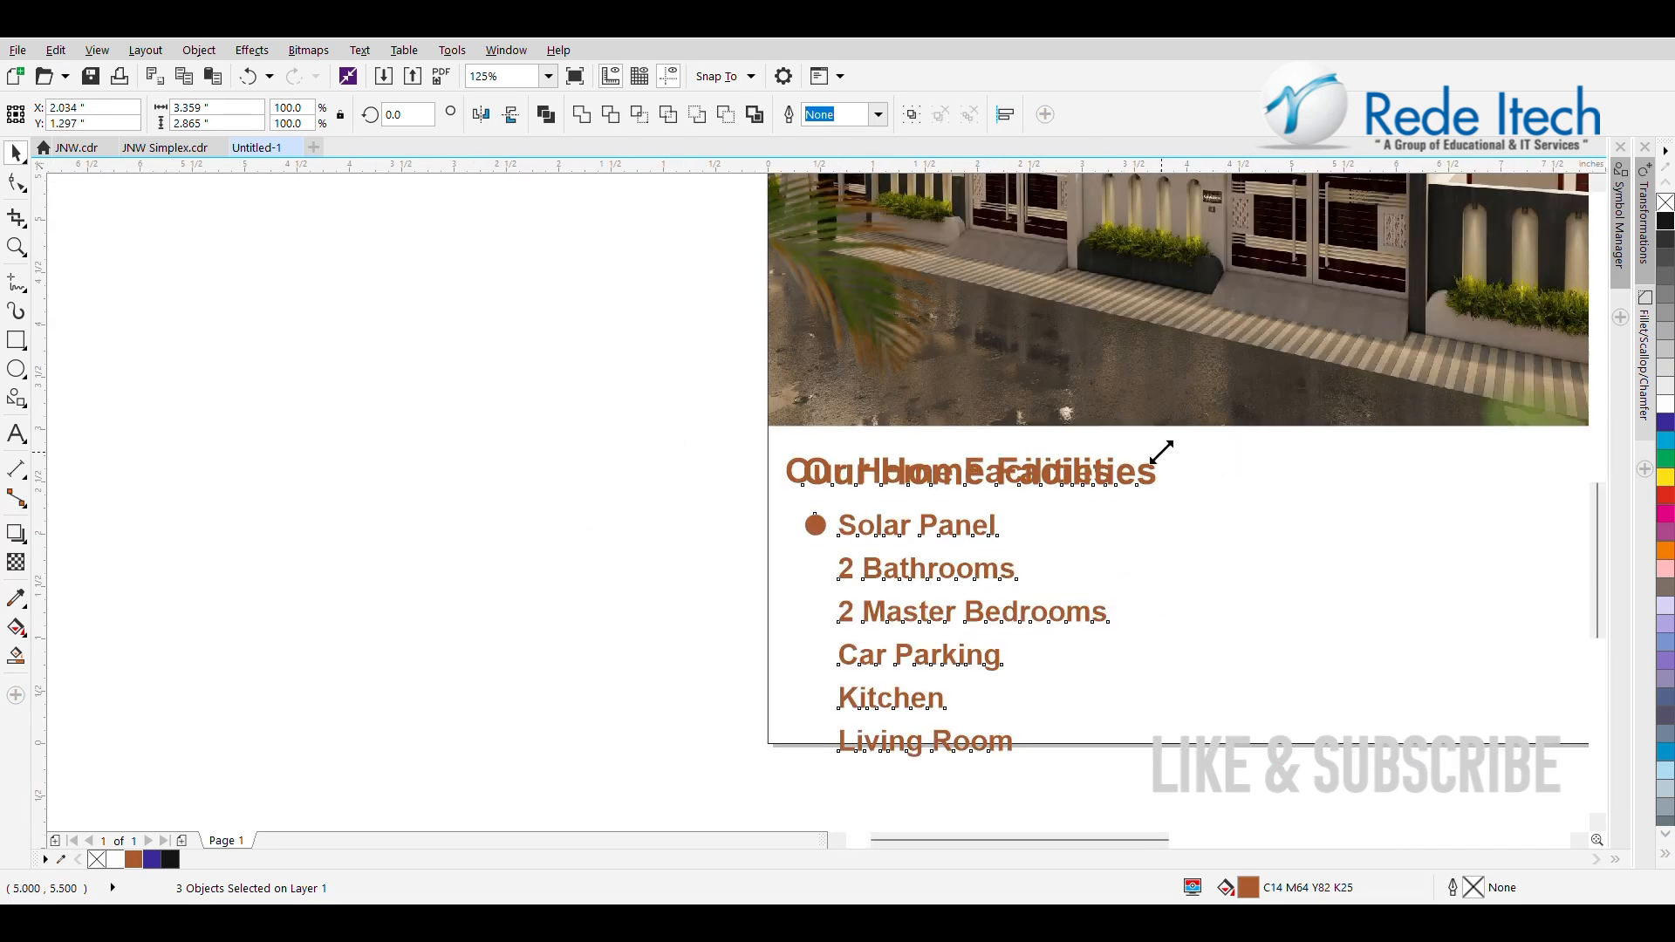
drag(1161, 452, 1125, 483)
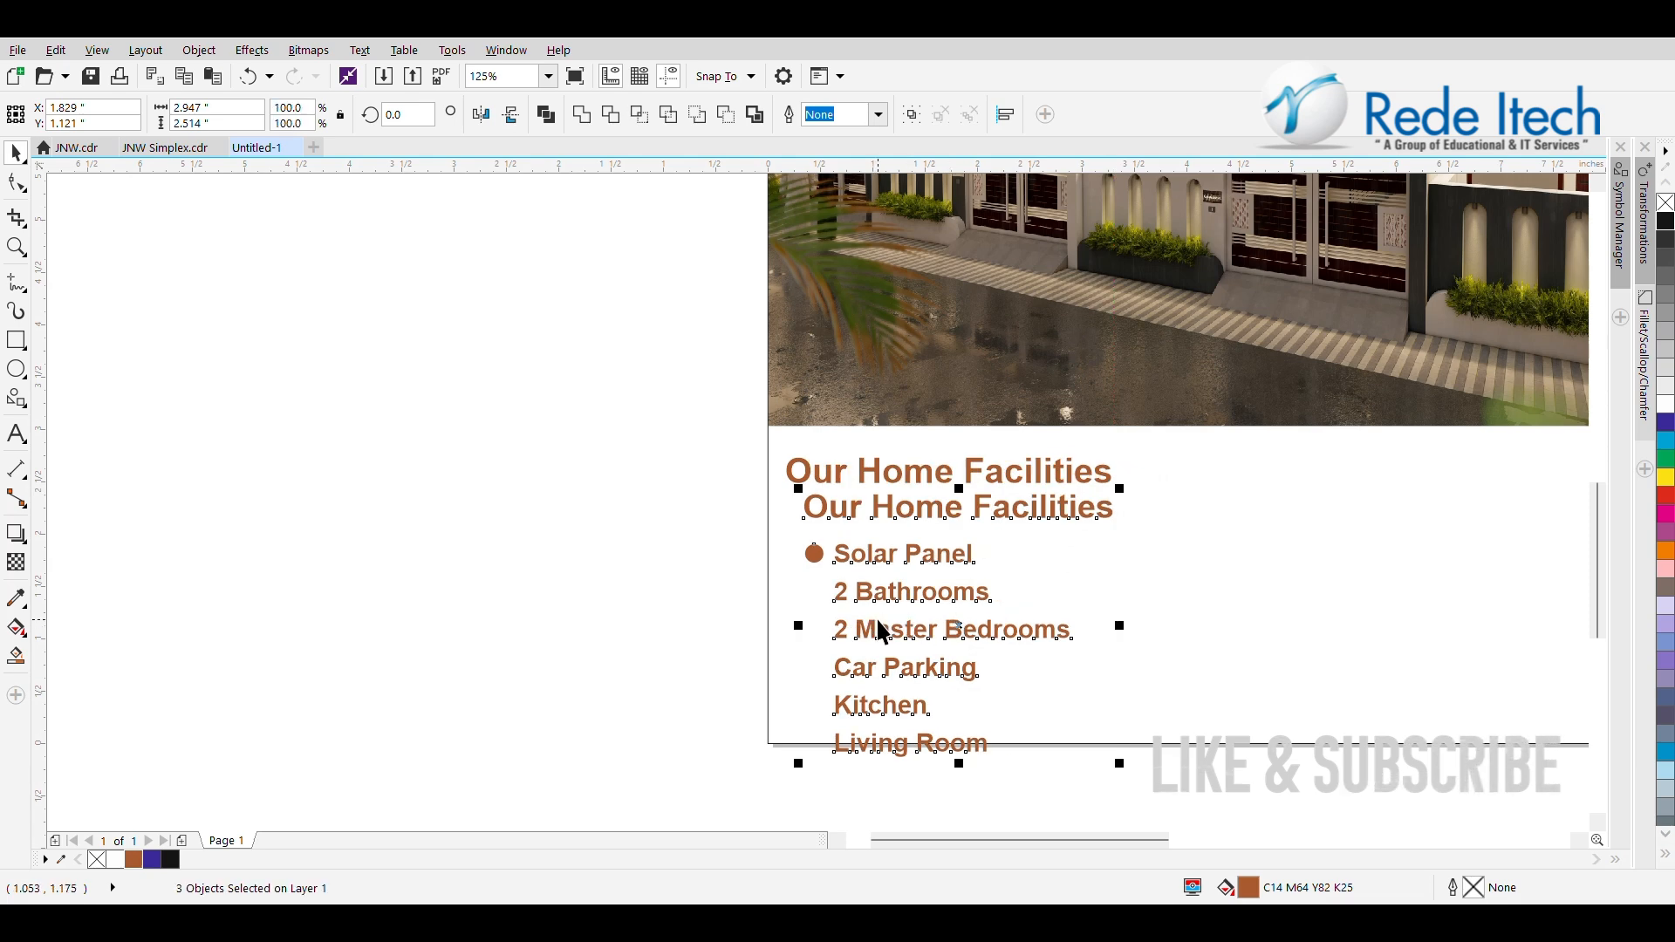
key(ctrl+z)
key(ctrl+z)
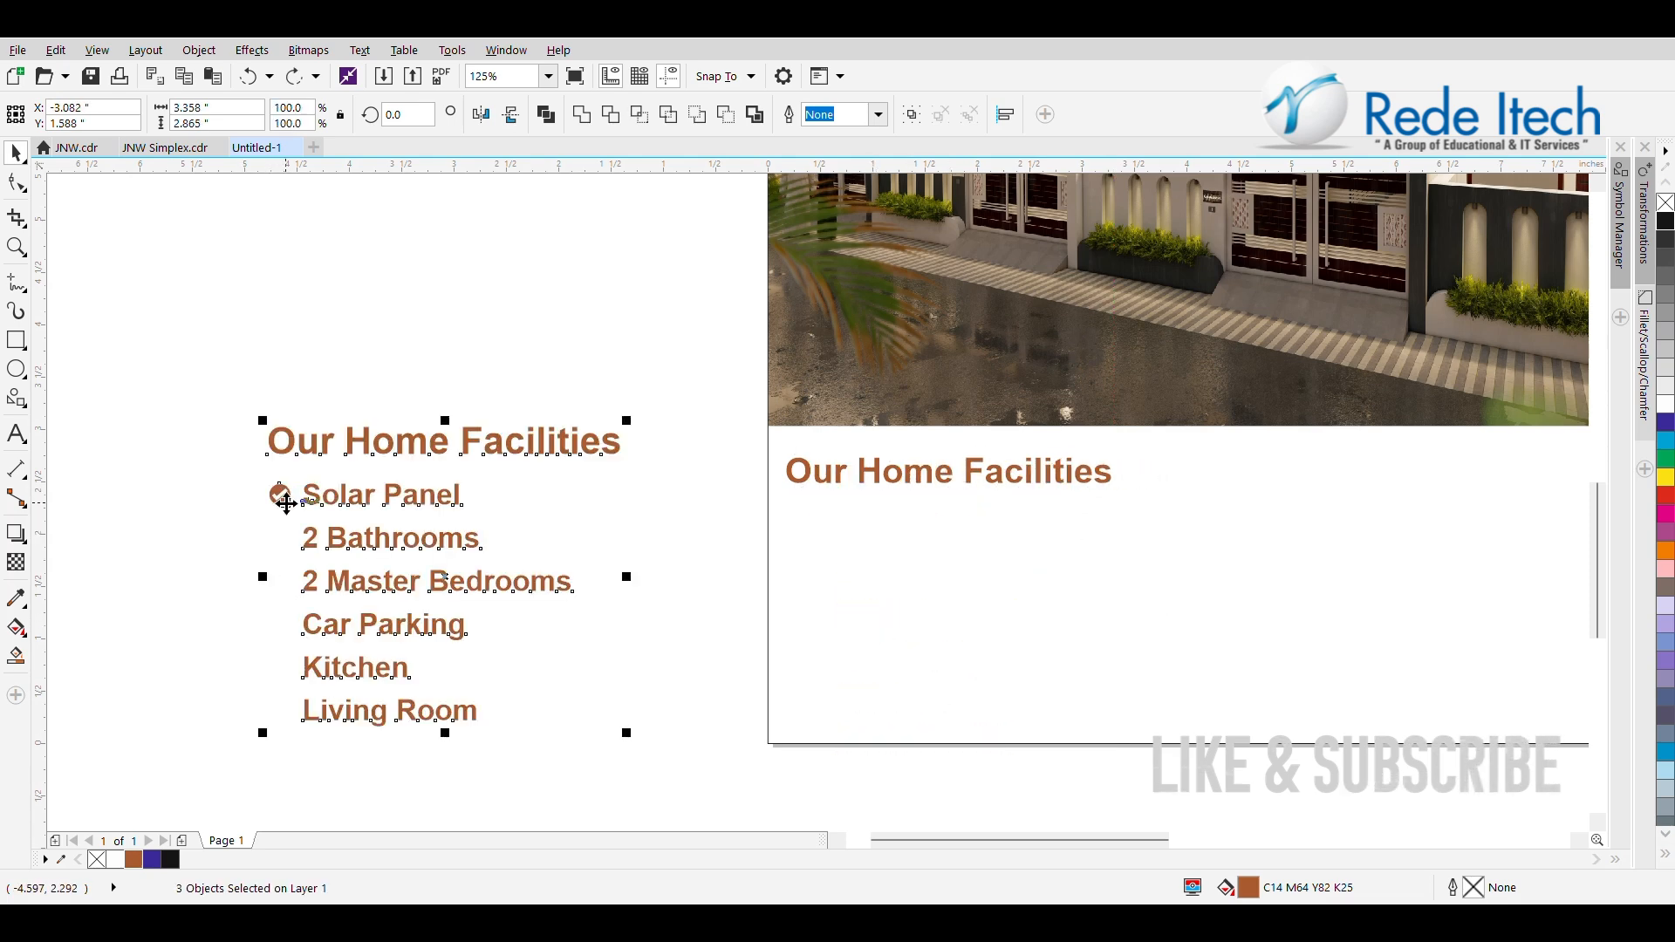
Group the white check mark with its brown circle beside "Solar Panel"
click(246, 491)
drag(243, 479, 299, 529)
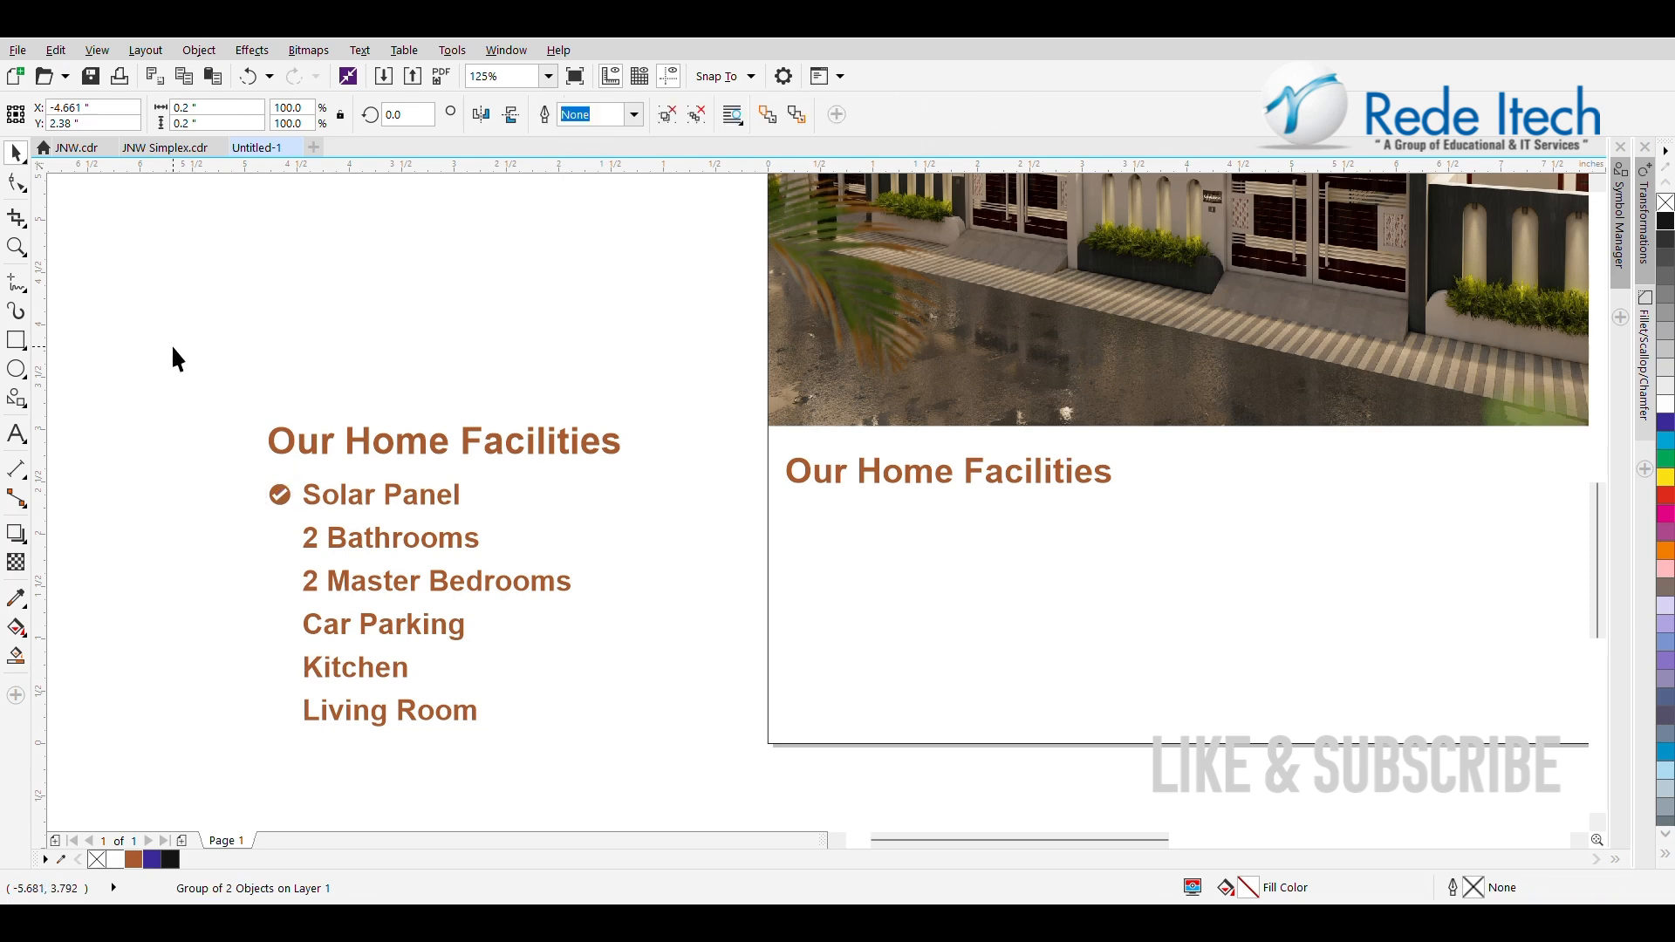
drag(173, 346, 657, 797)
click(722, 103)
Duplicate the check bullet downward at equal spacing beside the other five facilities, from "2 Bathrooms" to "Living Room"
drag(279, 494, 282, 538)
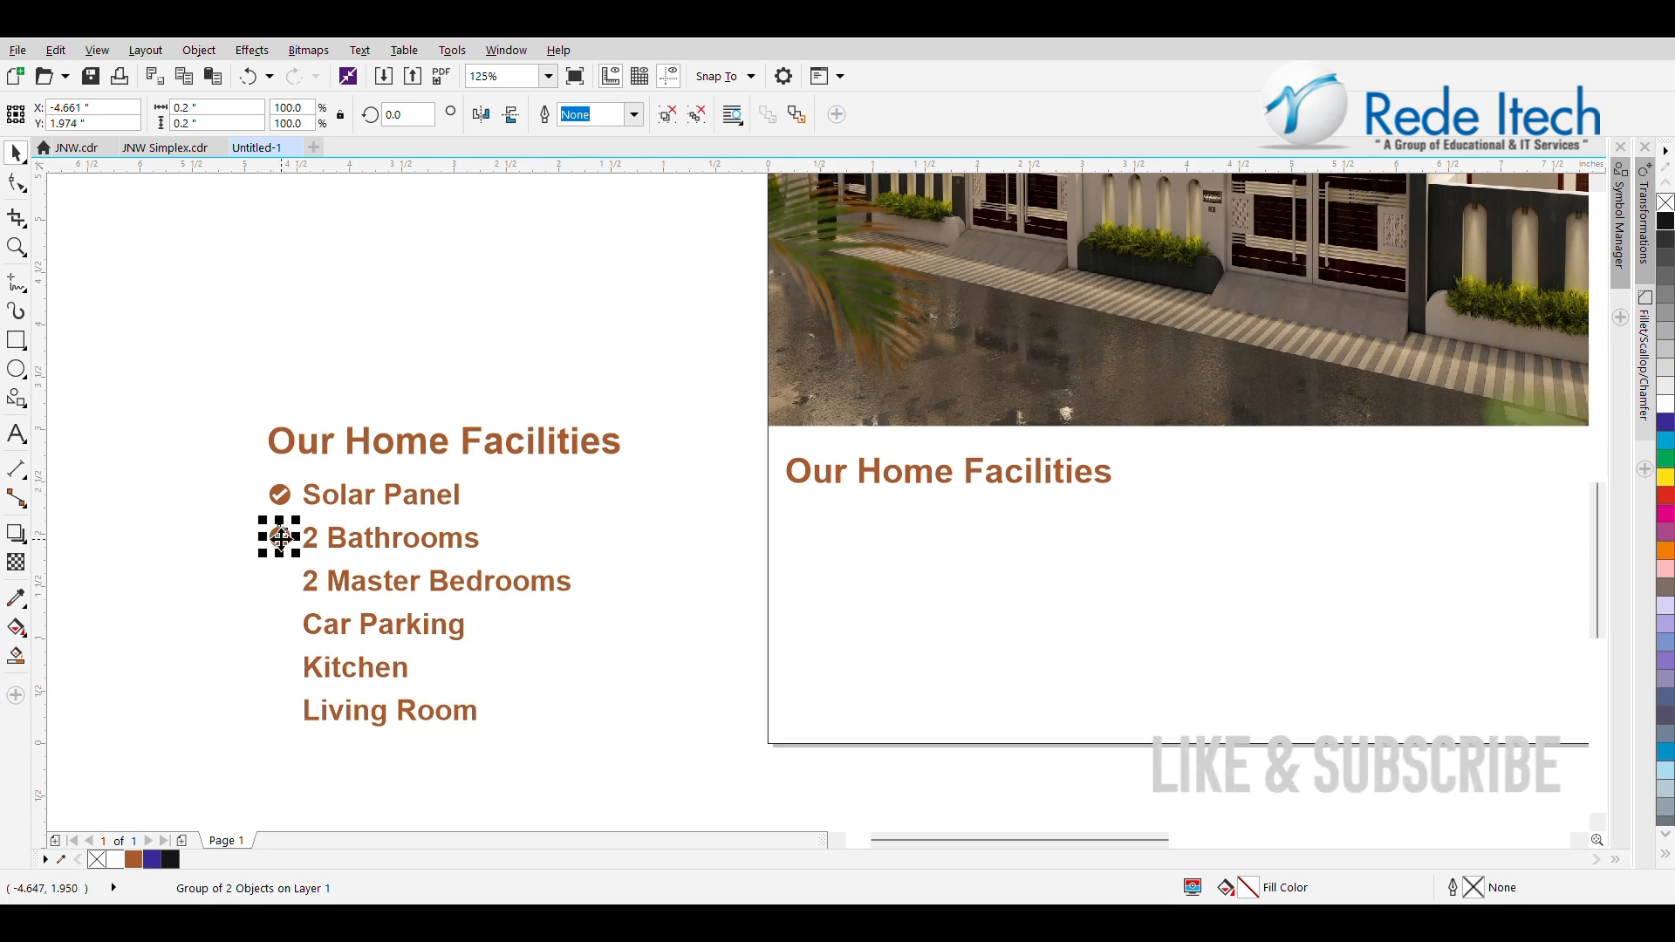
key(ctrl+r)
key(ctrl+r)
key(ctrl+r)
key(ctrl+r)
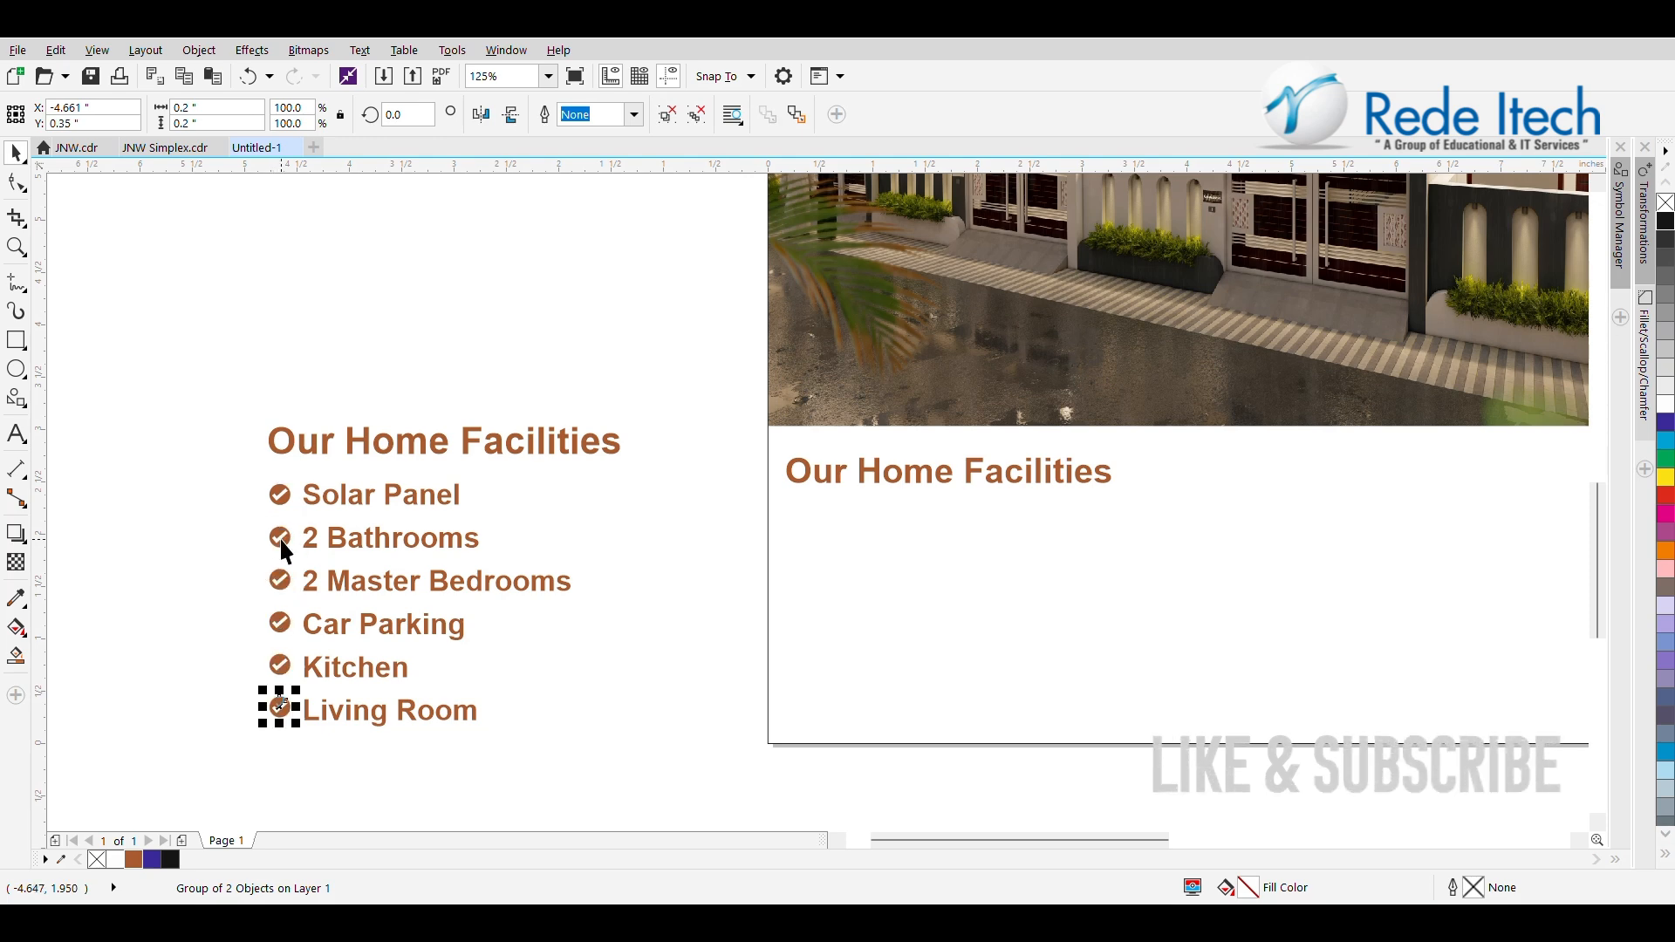
click(232, 476)
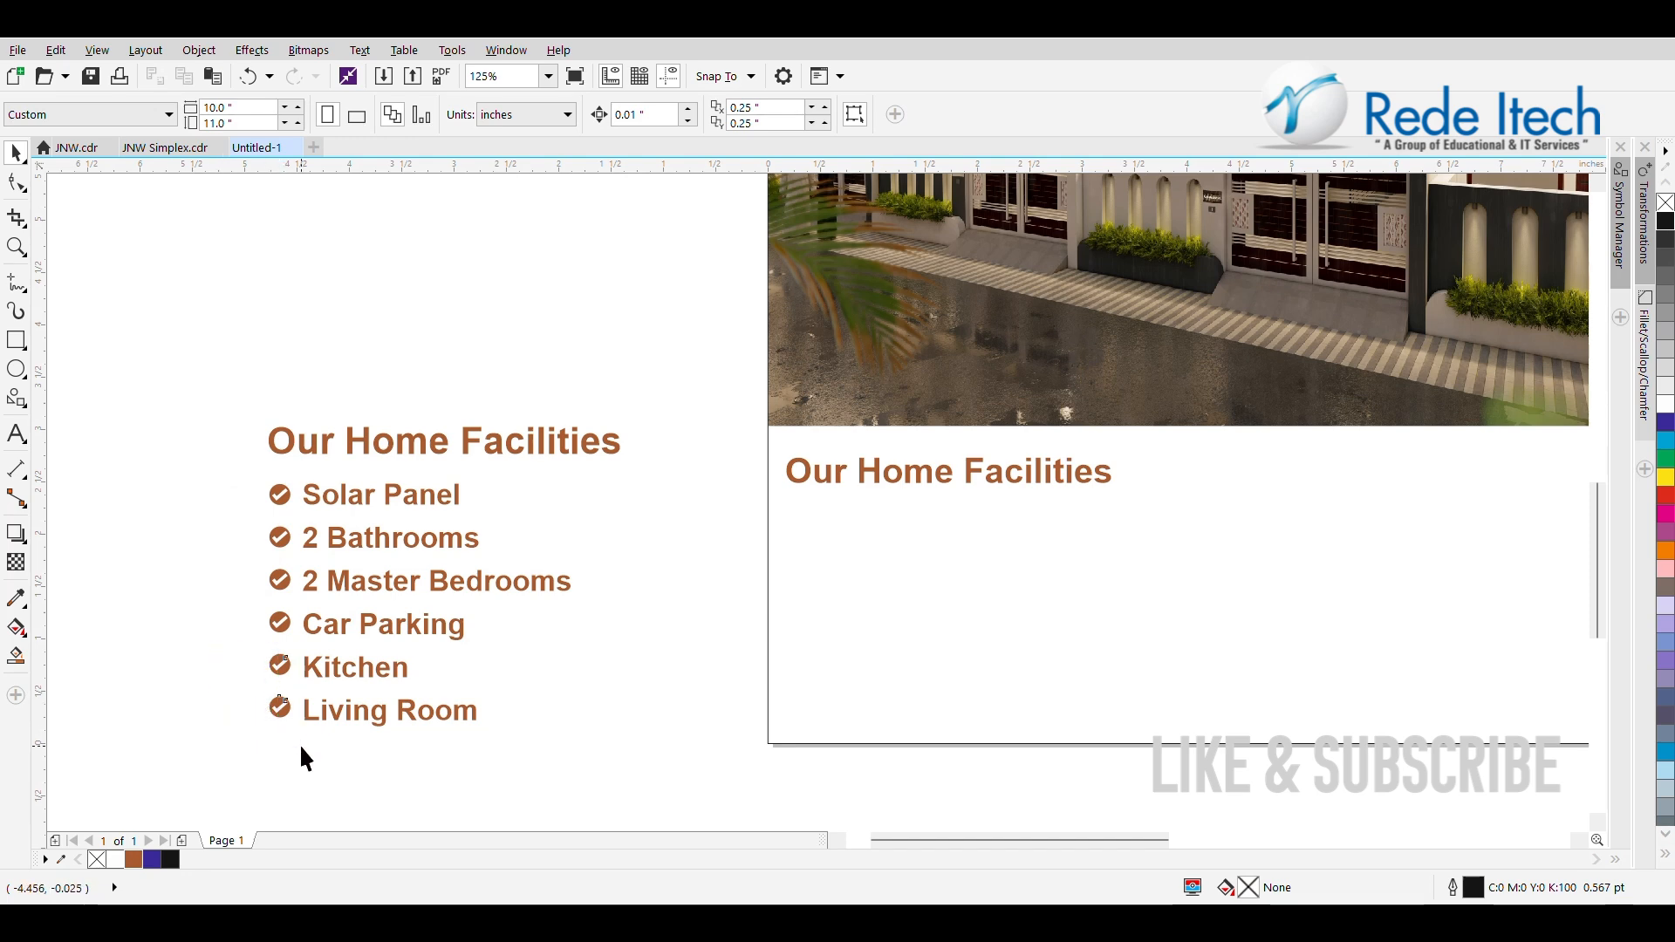
Nudge the duplicated check bullets slightly down so each lines up with its facility text
drag(300, 746, 277, 637)
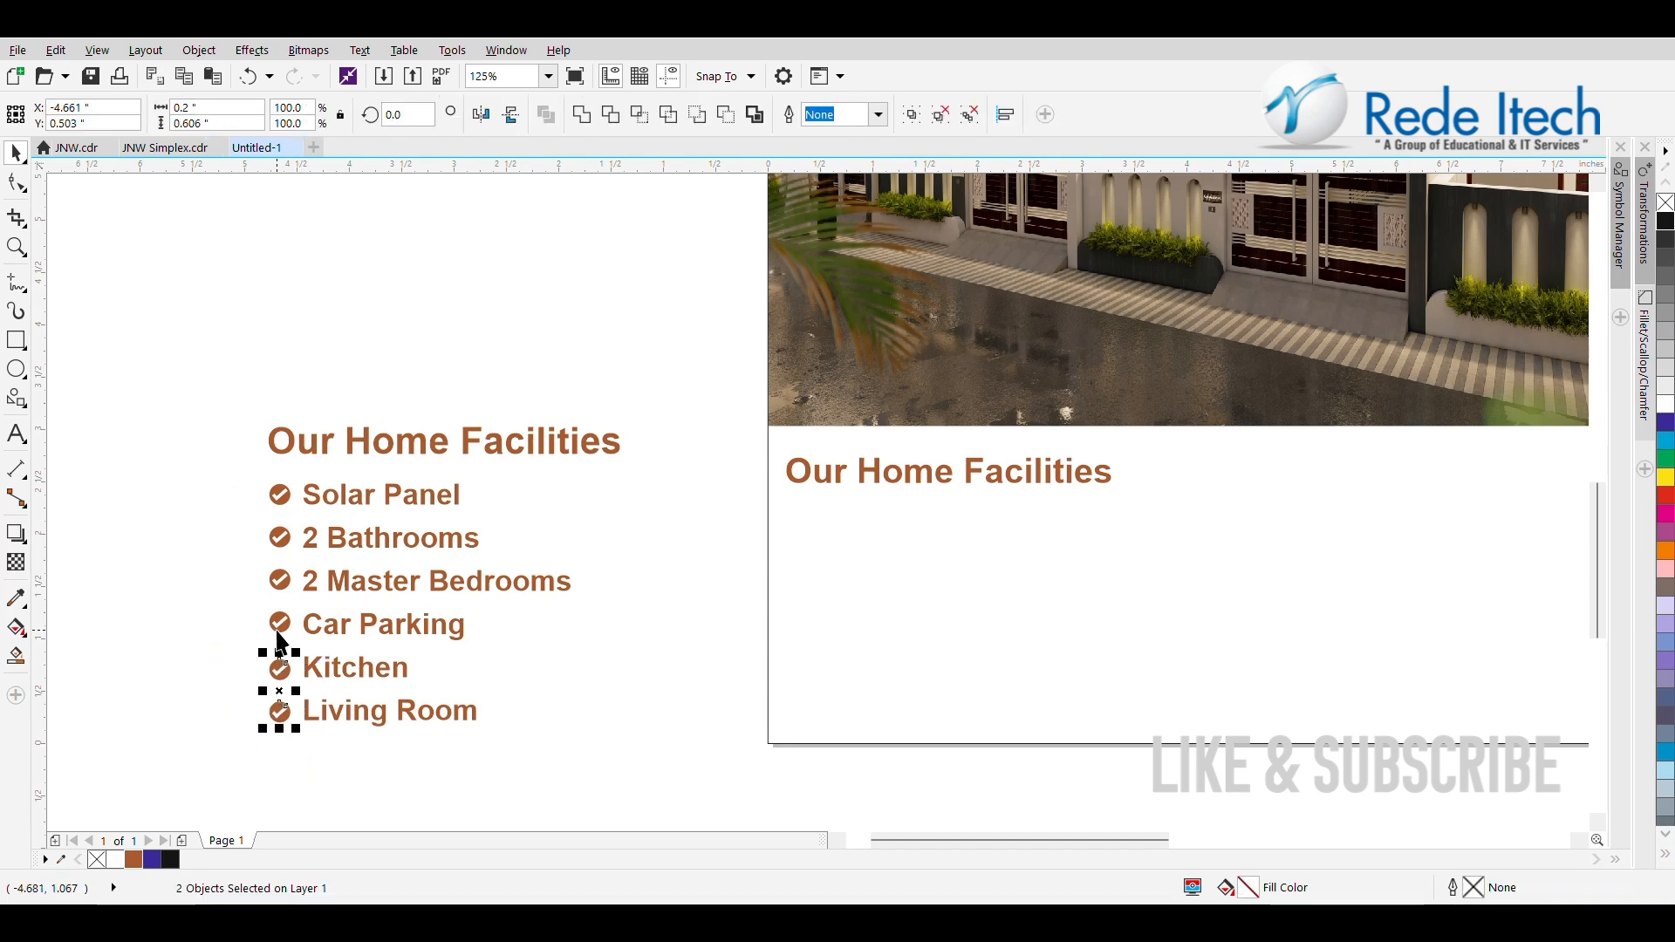
drag(241, 565, 321, 652)
key(Down)
key(Down)
key(Down)
key(Down)
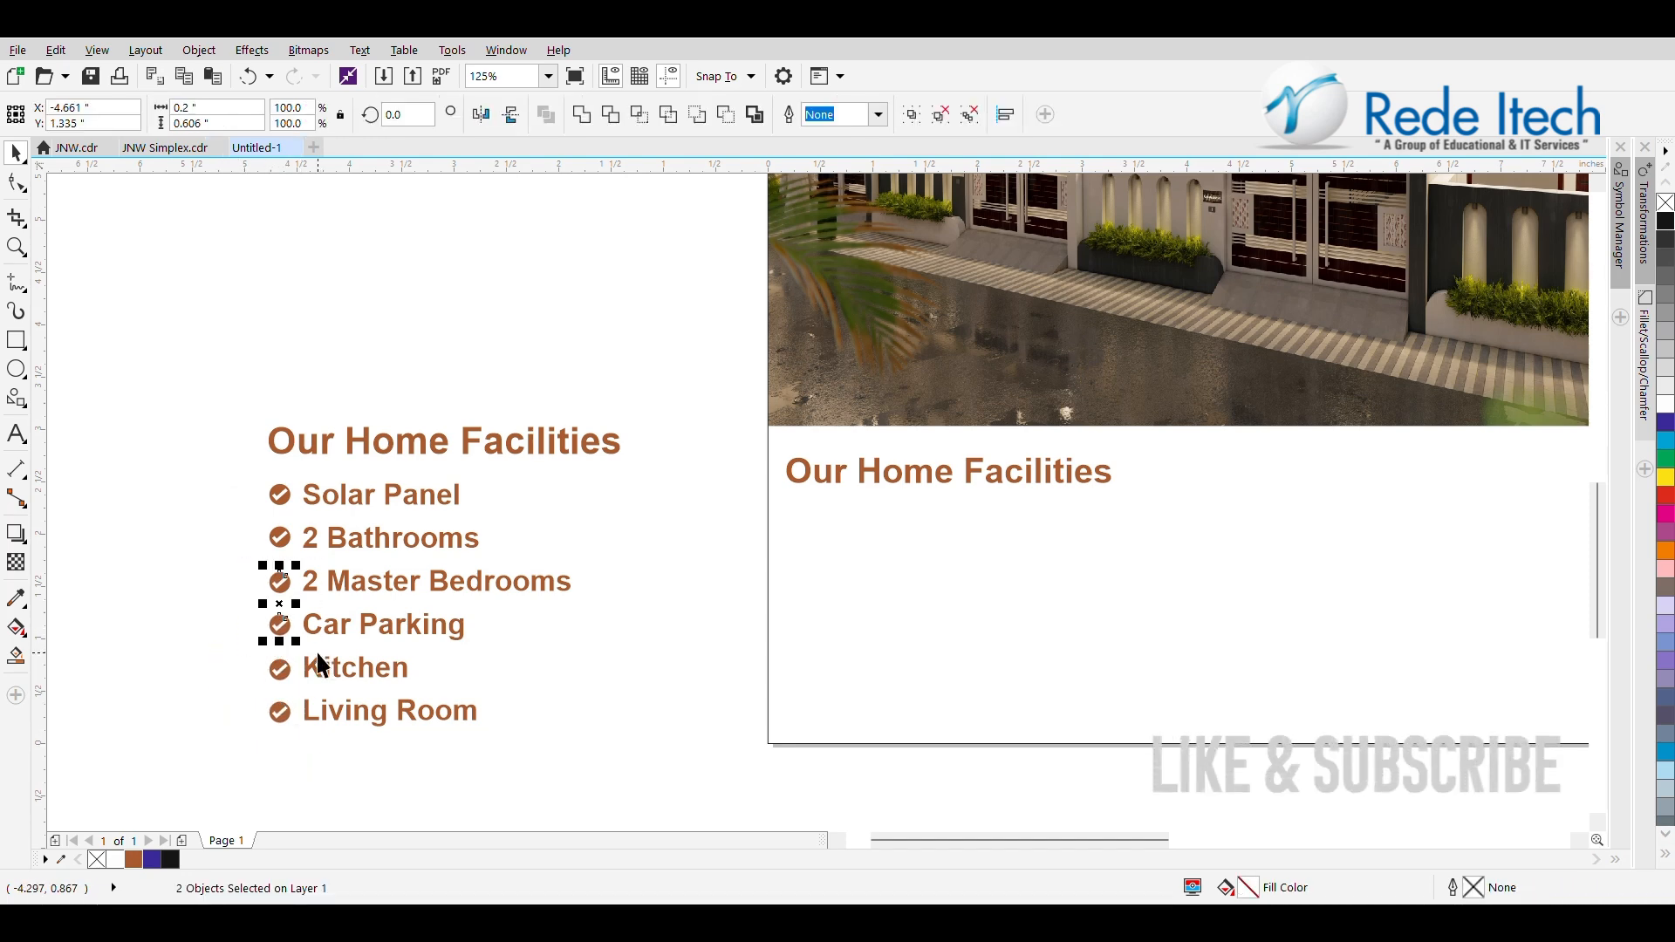
click(279, 538)
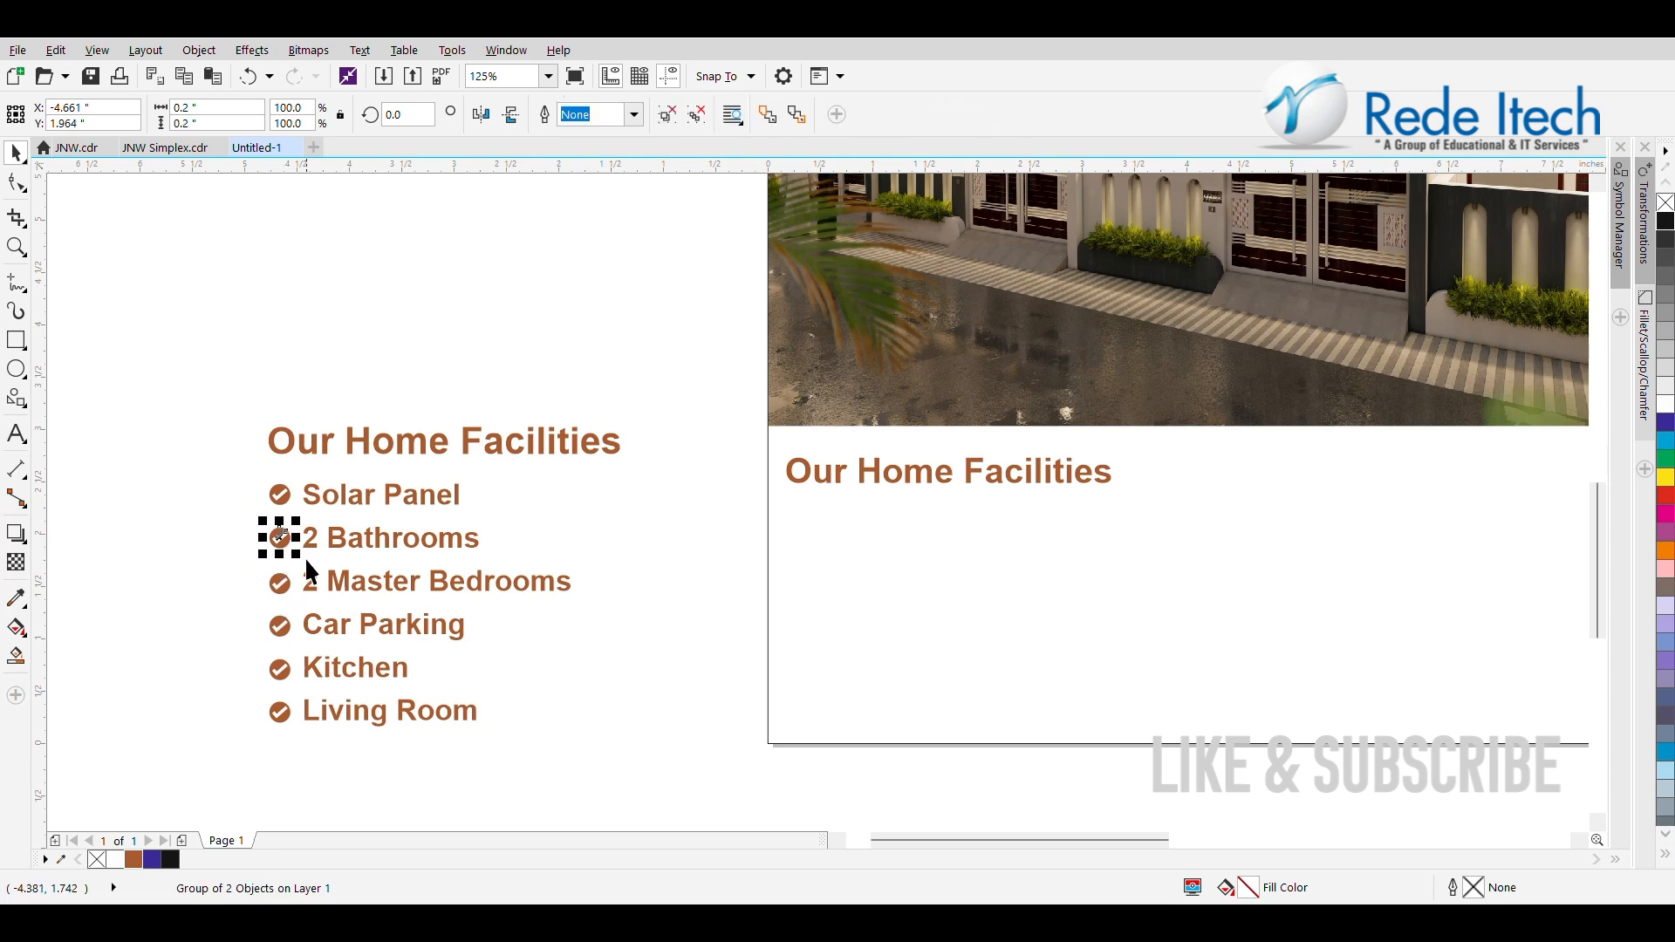
click(256, 480)
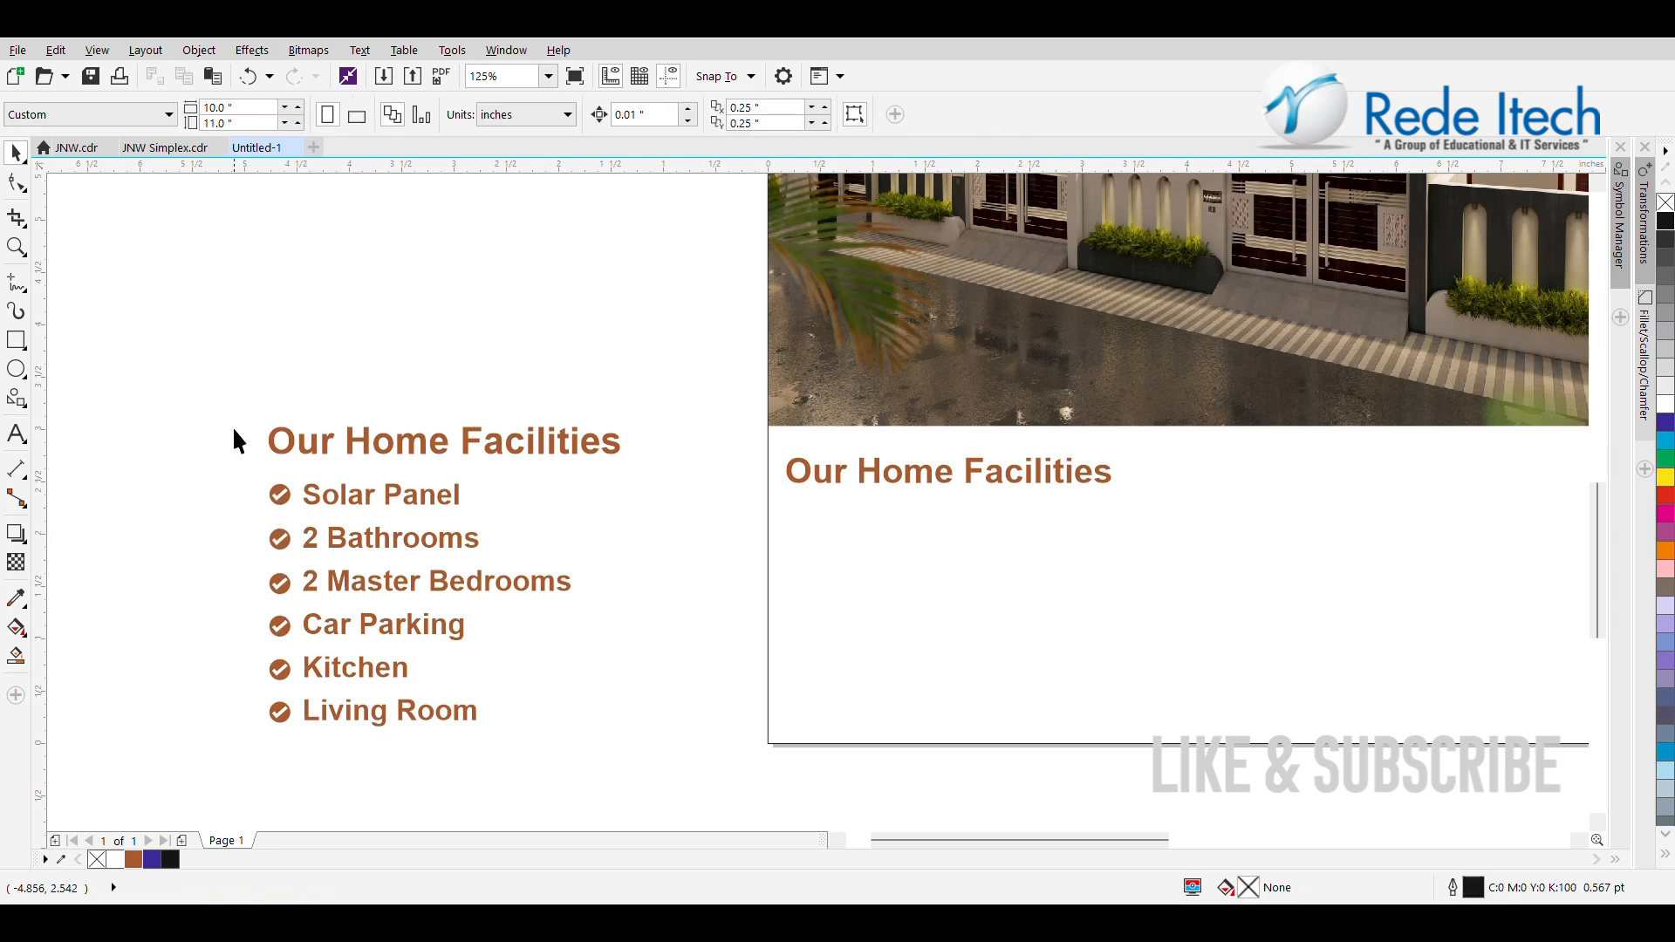
Move the bulleted facilities list with its heading onto the page below the photo and scale it to about 2.66 x 2.27 inches
drag(232, 428, 653, 805)
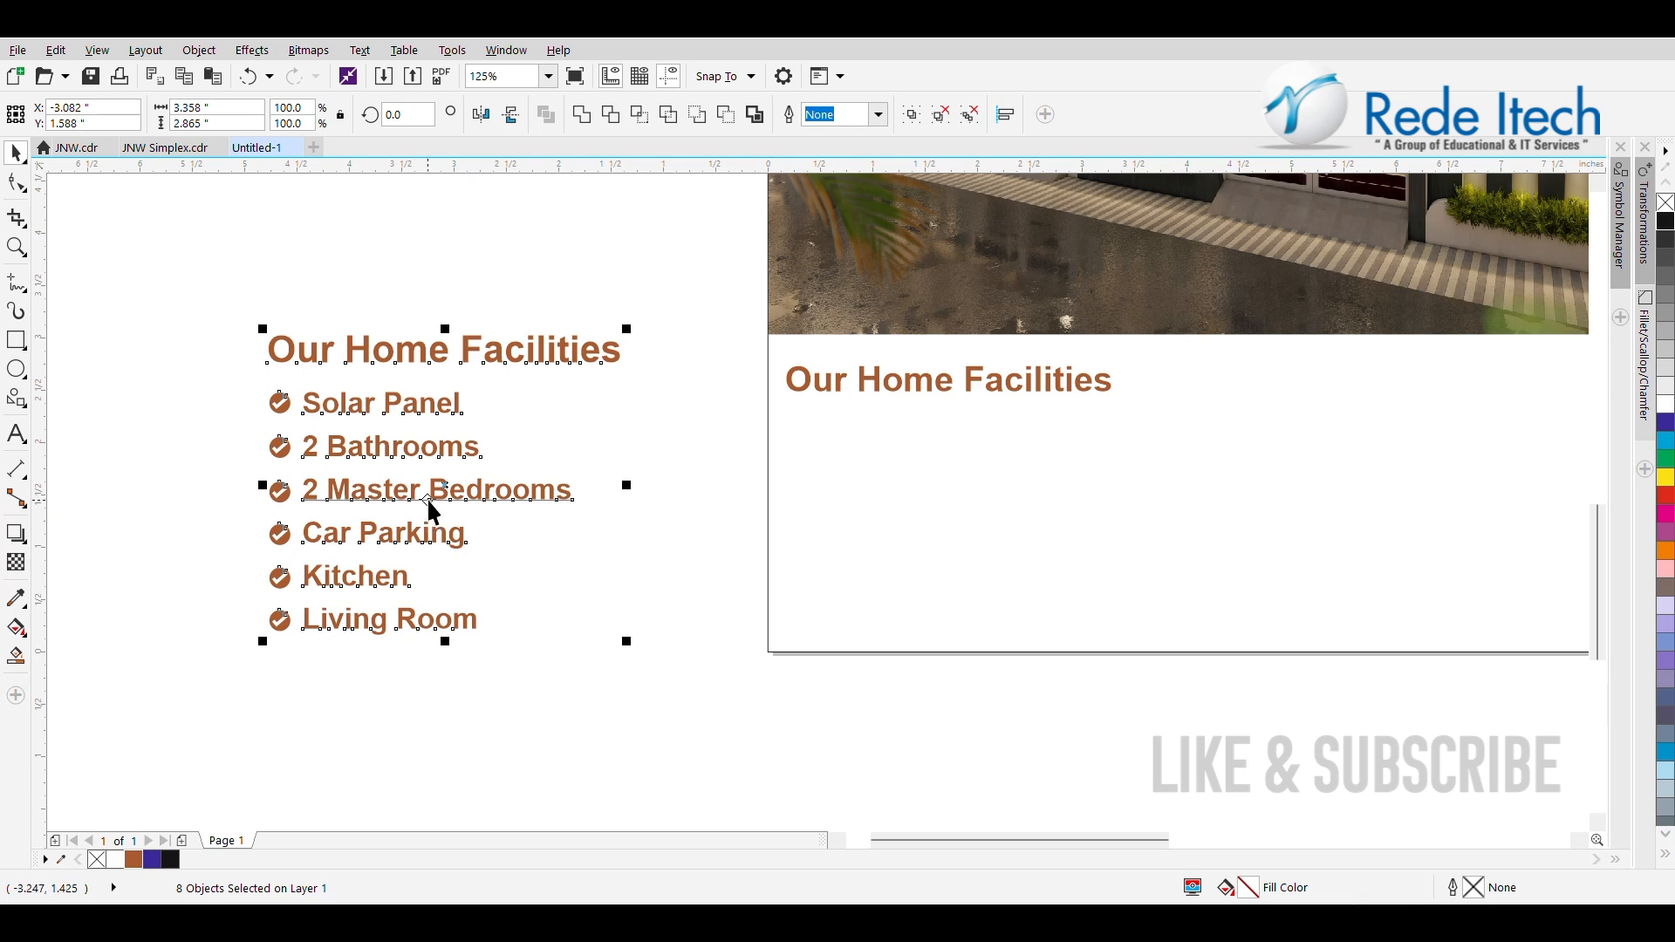
drag(437, 482, 1022, 522)
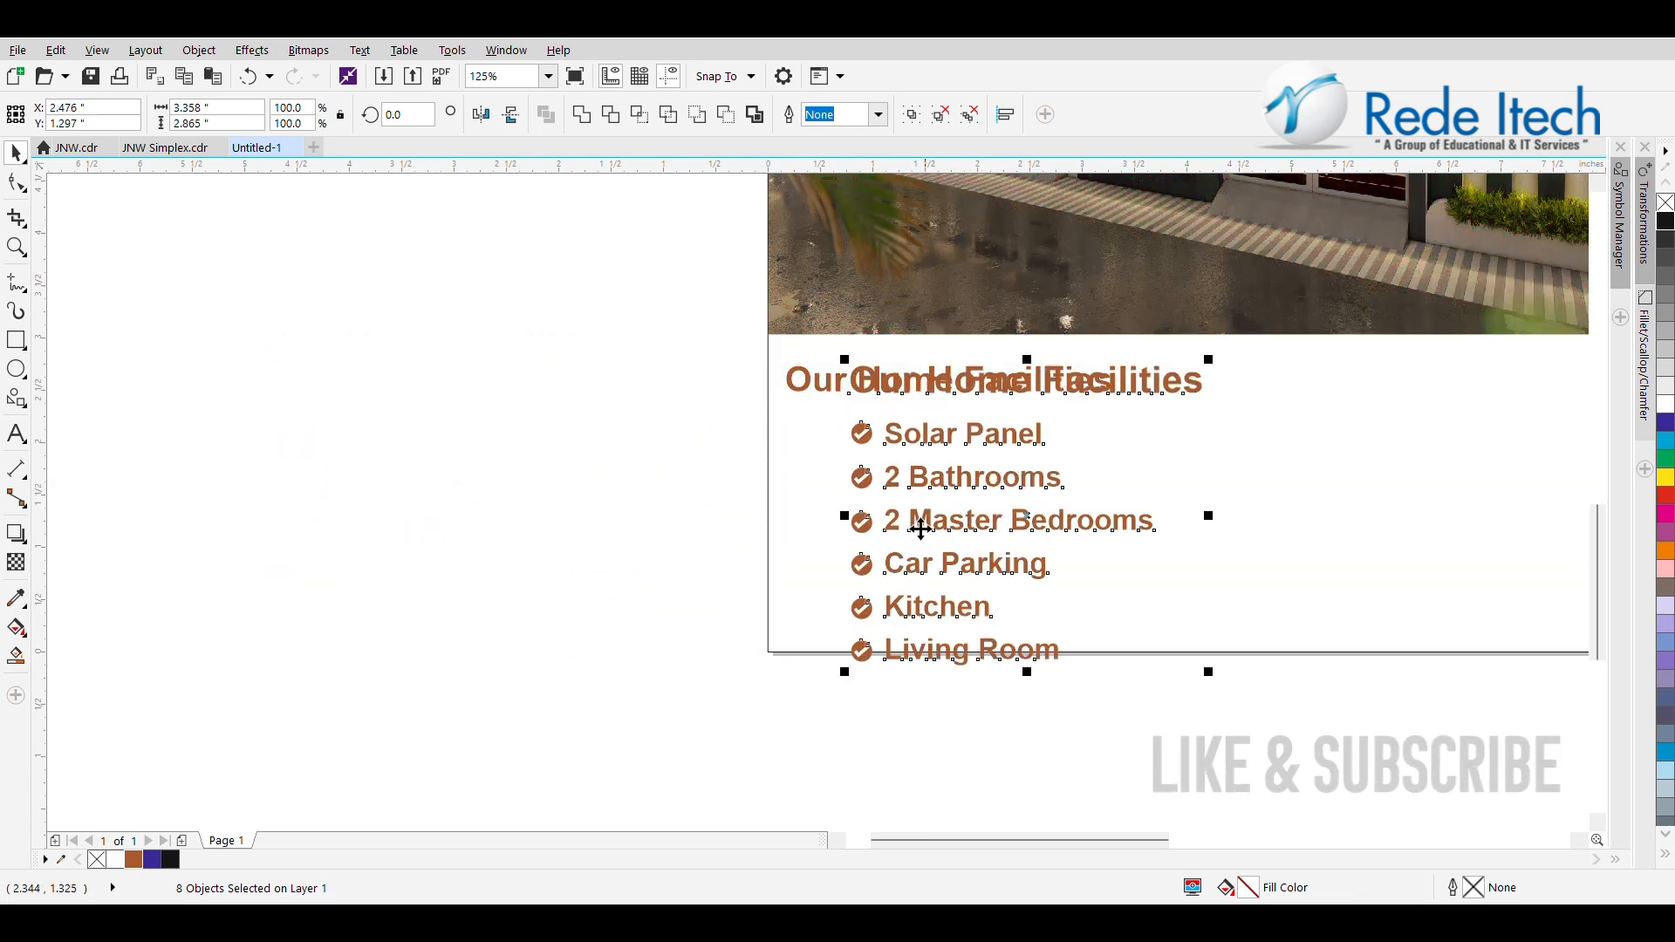
scroll(1017, 516, down, 2)
scroll(997, 430, up, 2)
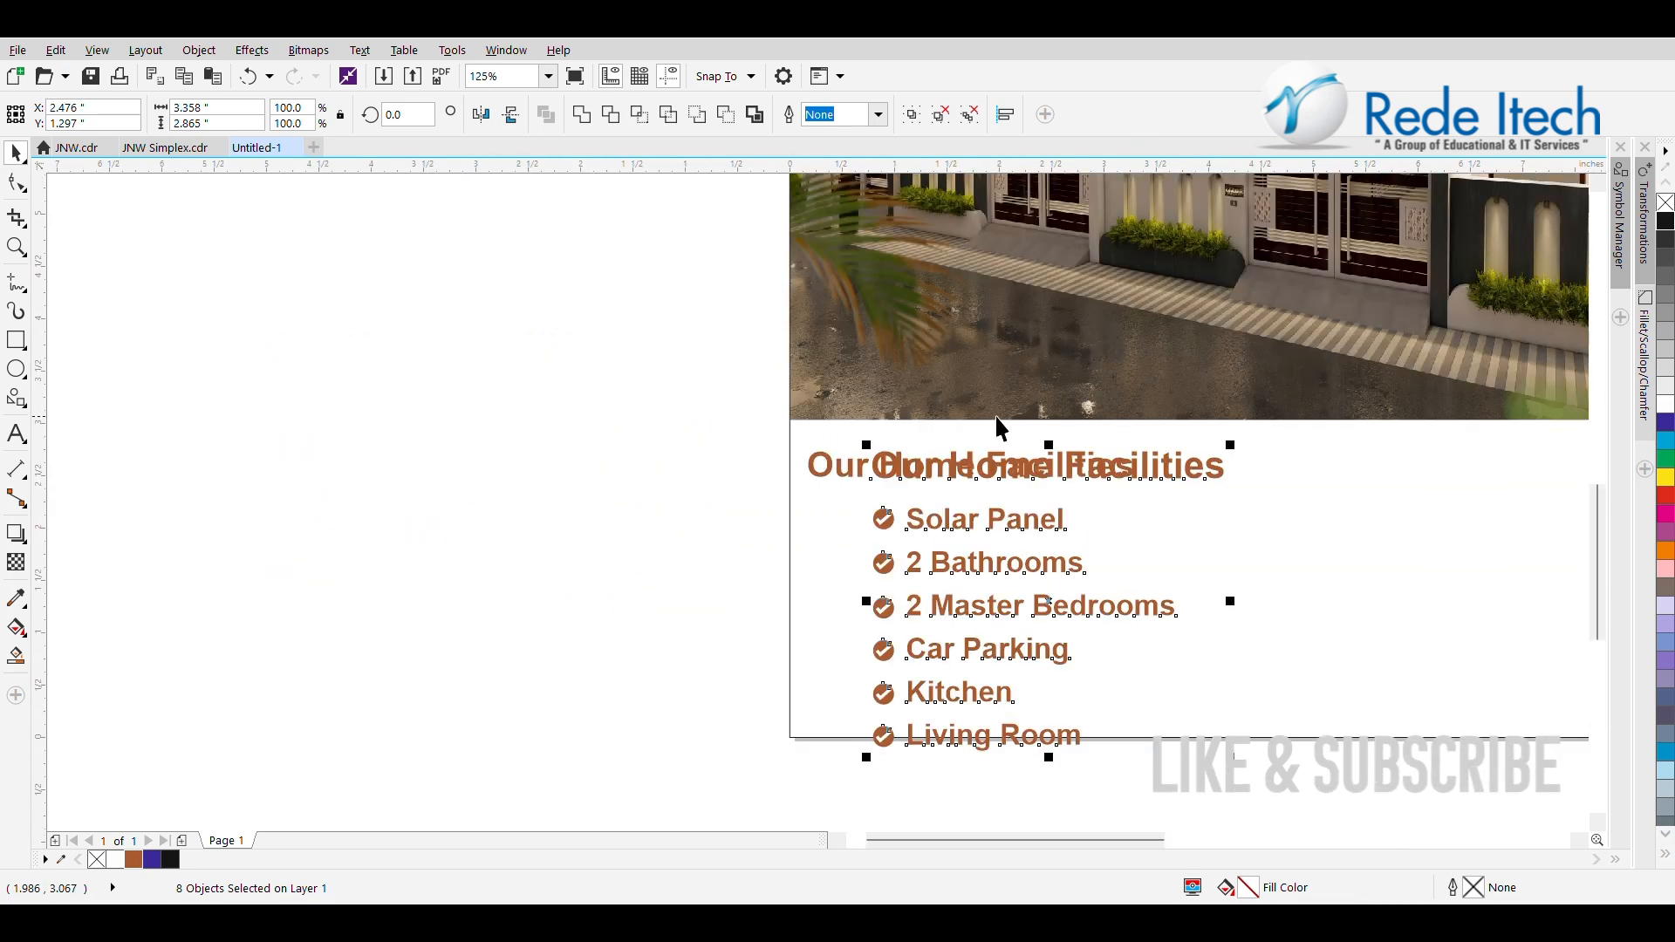
drag(1228, 755, 1157, 695)
drag(1003, 583, 957, 617)
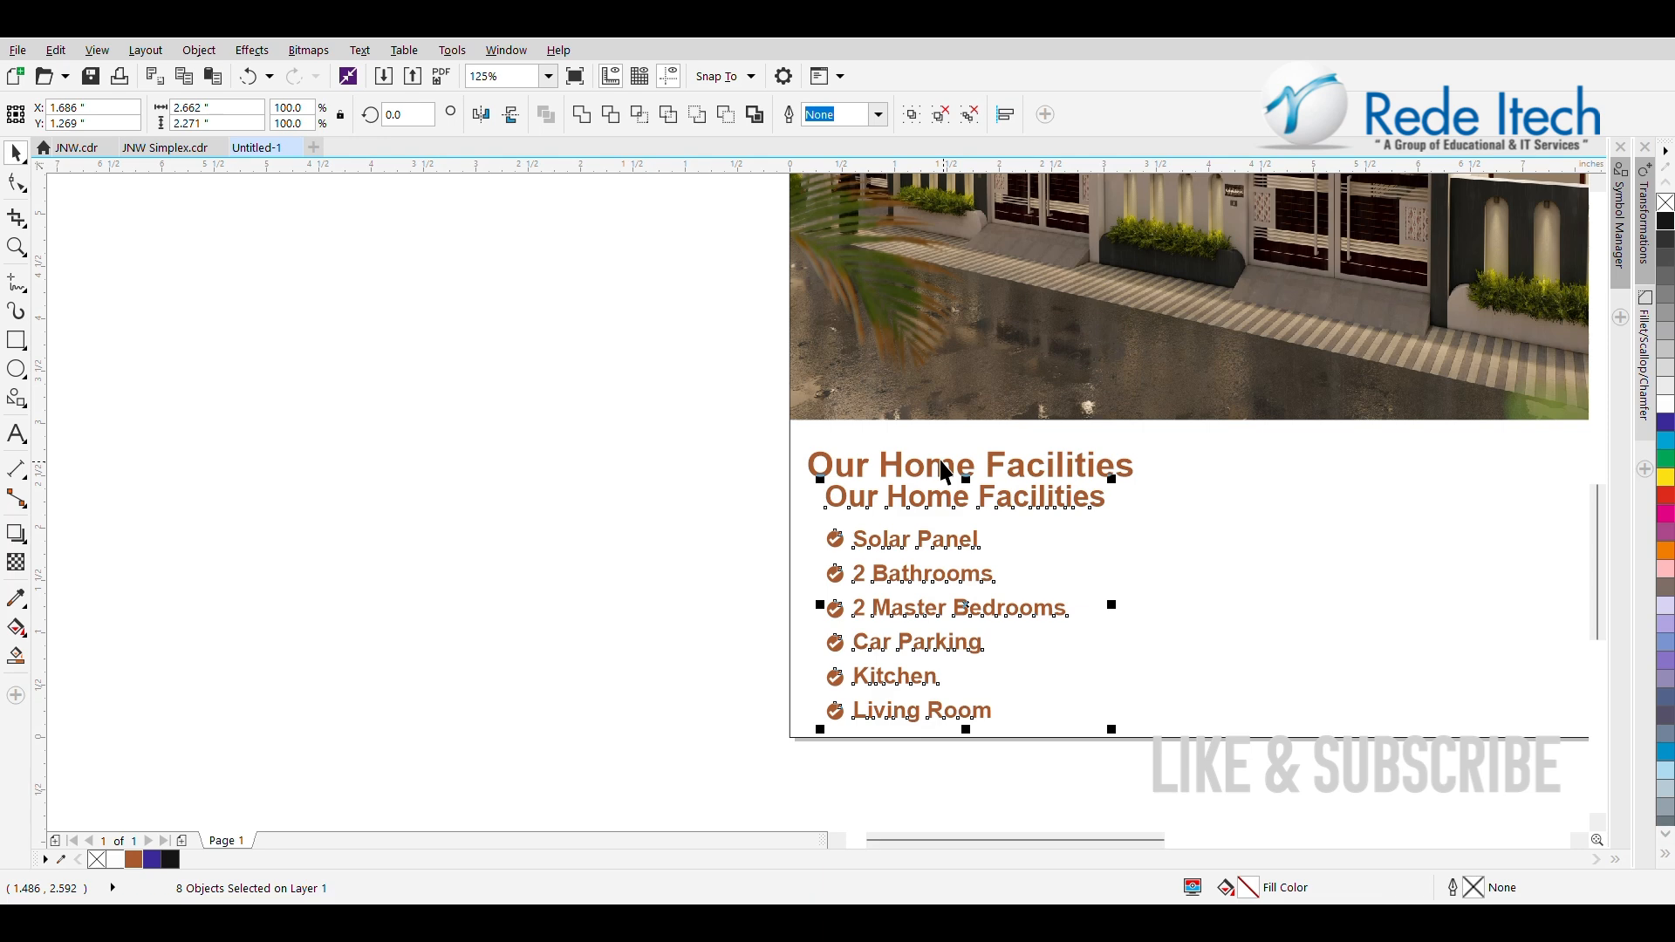
Delete the earlier "Our Home Facilities" heading from the page and move the facilities list to about X 1.54", Y 1.56"
drag(936, 467, 938, 454)
key(Delete)
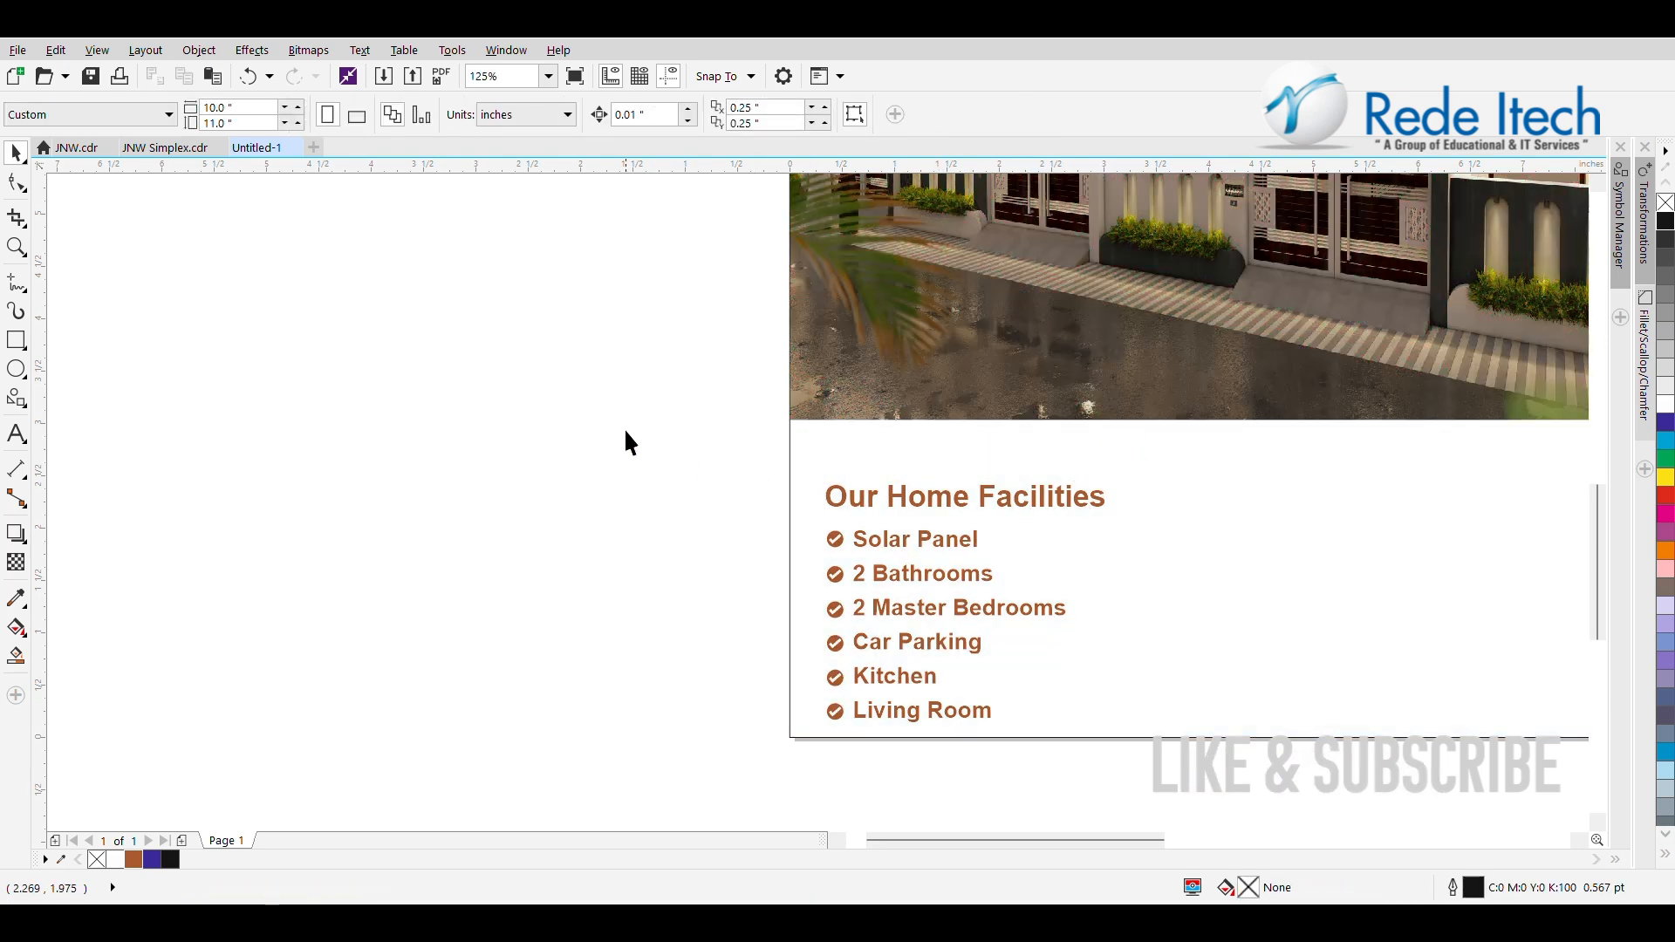
drag(636, 428, 1235, 793)
drag(968, 608, 951, 555)
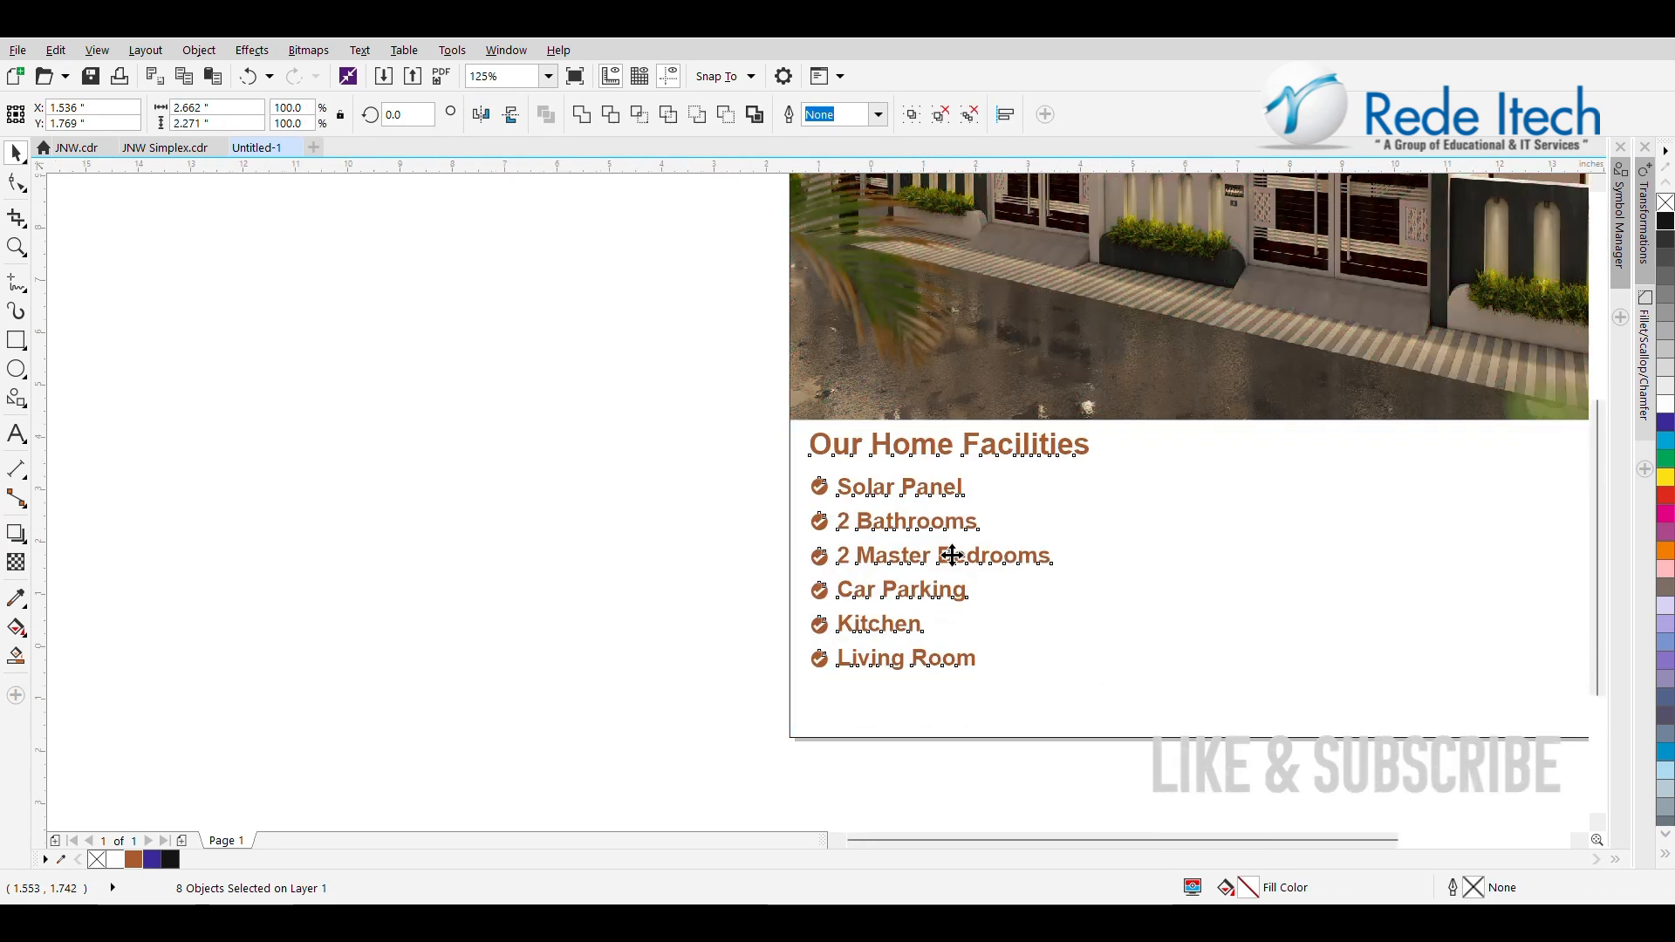
scroll(952, 555, down, 2)
drag(952, 555, 951, 563)
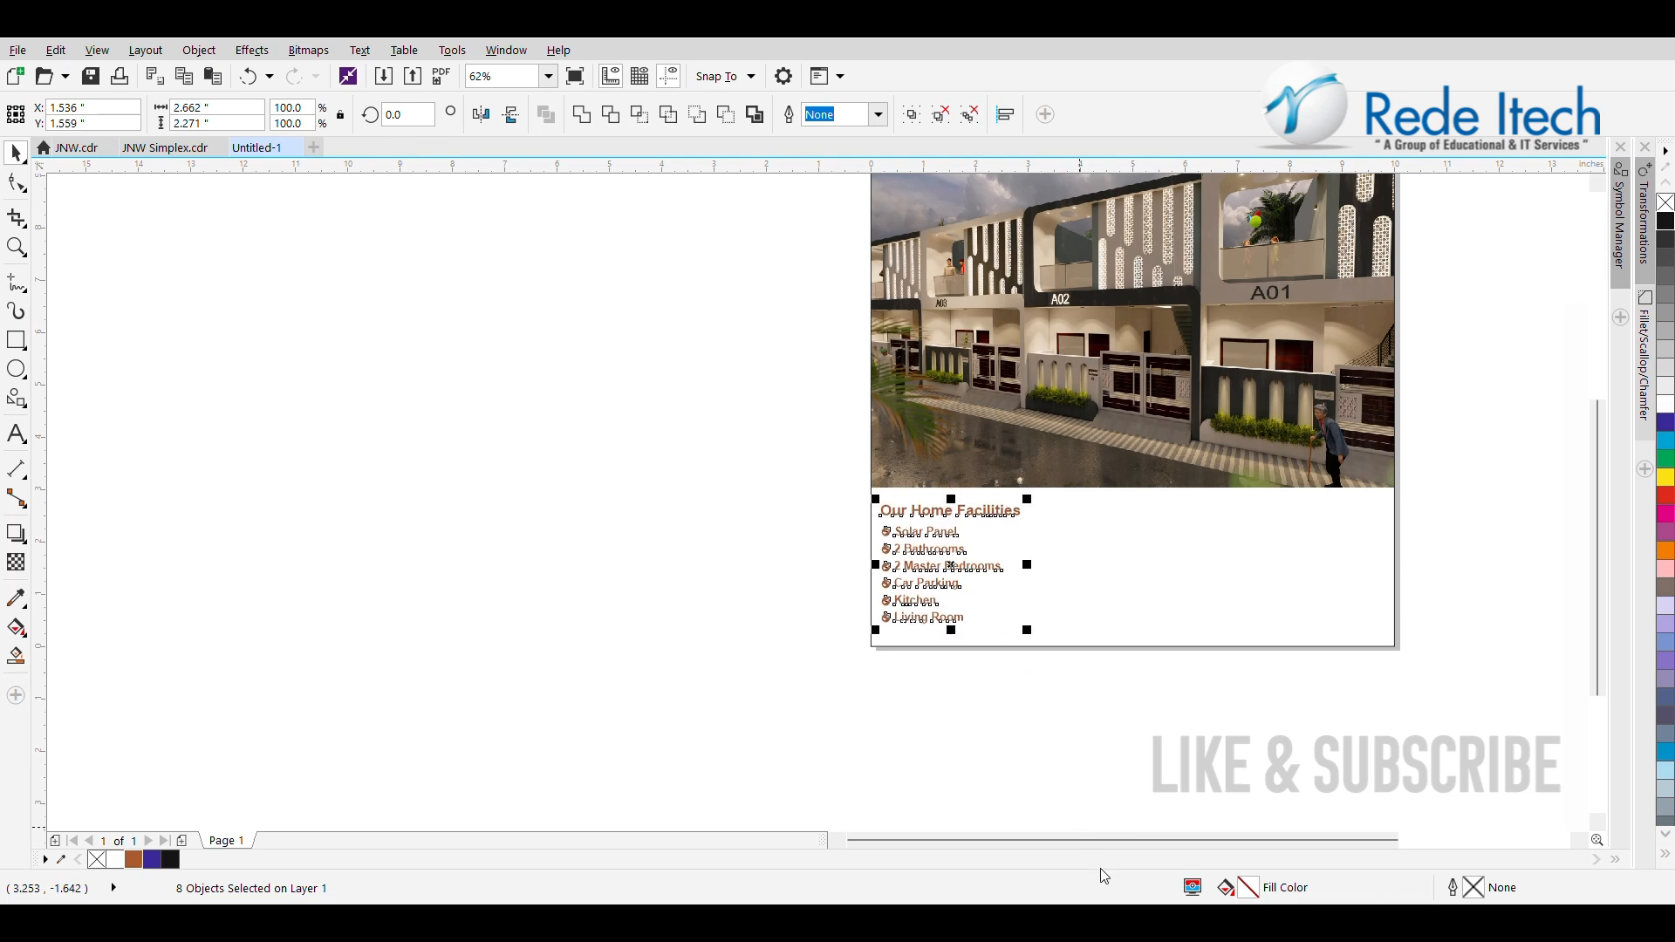
Draw a rectangle about 4.26 x 2.31 inches over the bedroom photo beside the page and stretch its height to about 2.40 inches
drag(1096, 841, 1168, 841)
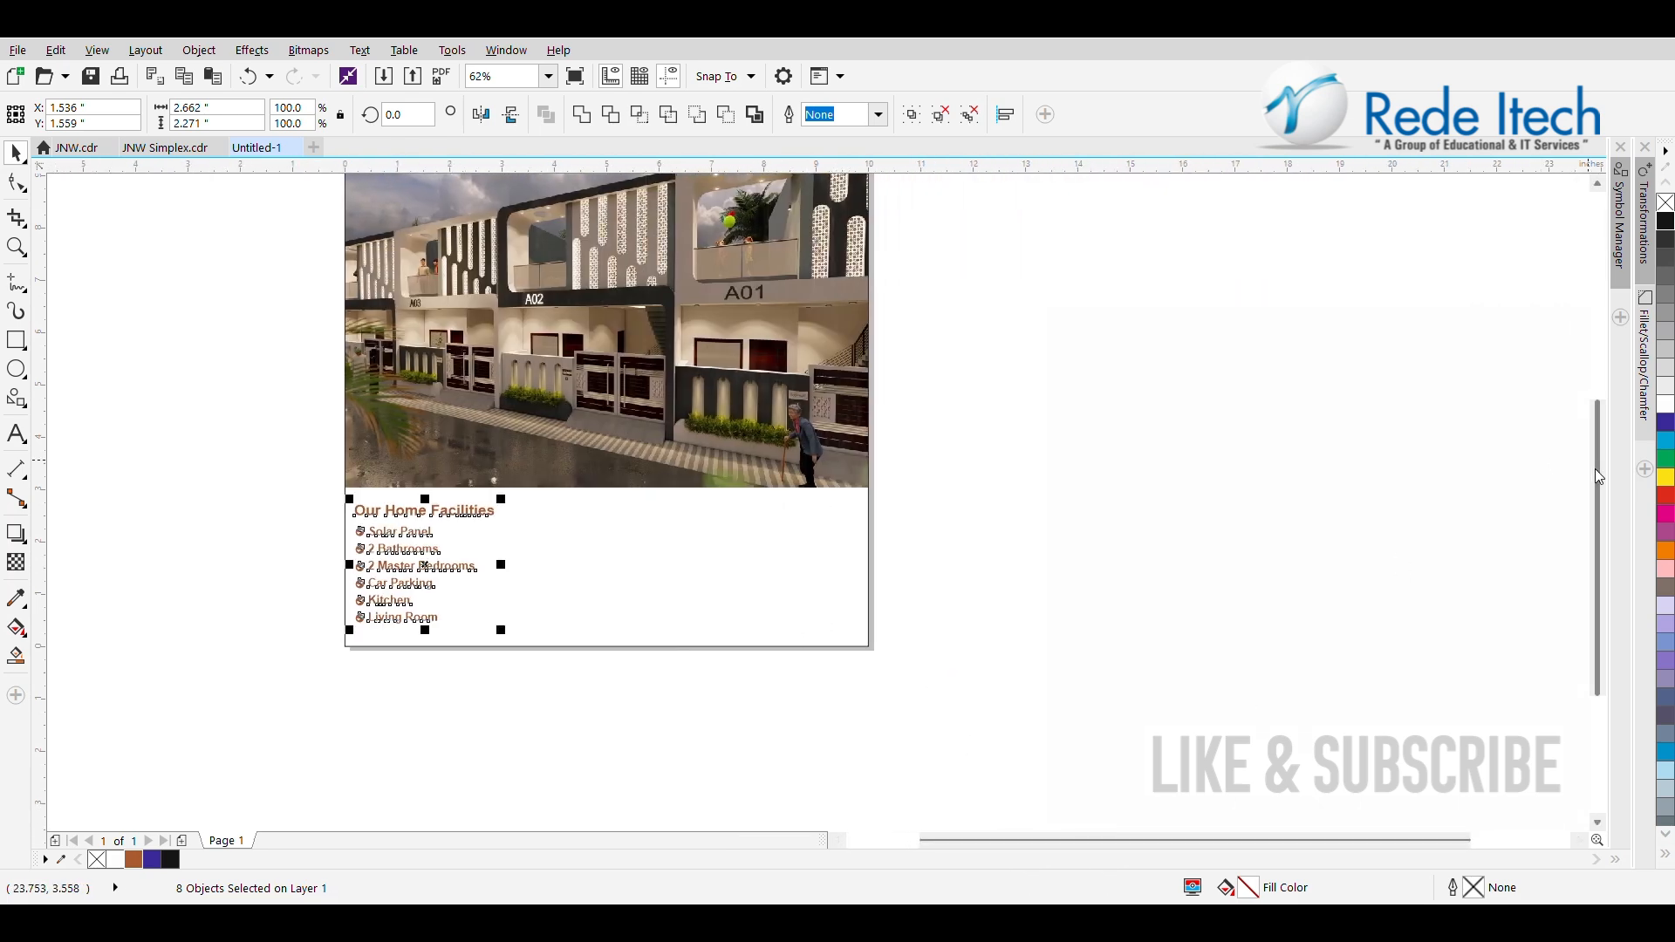
drag(1595, 468, 1595, 415)
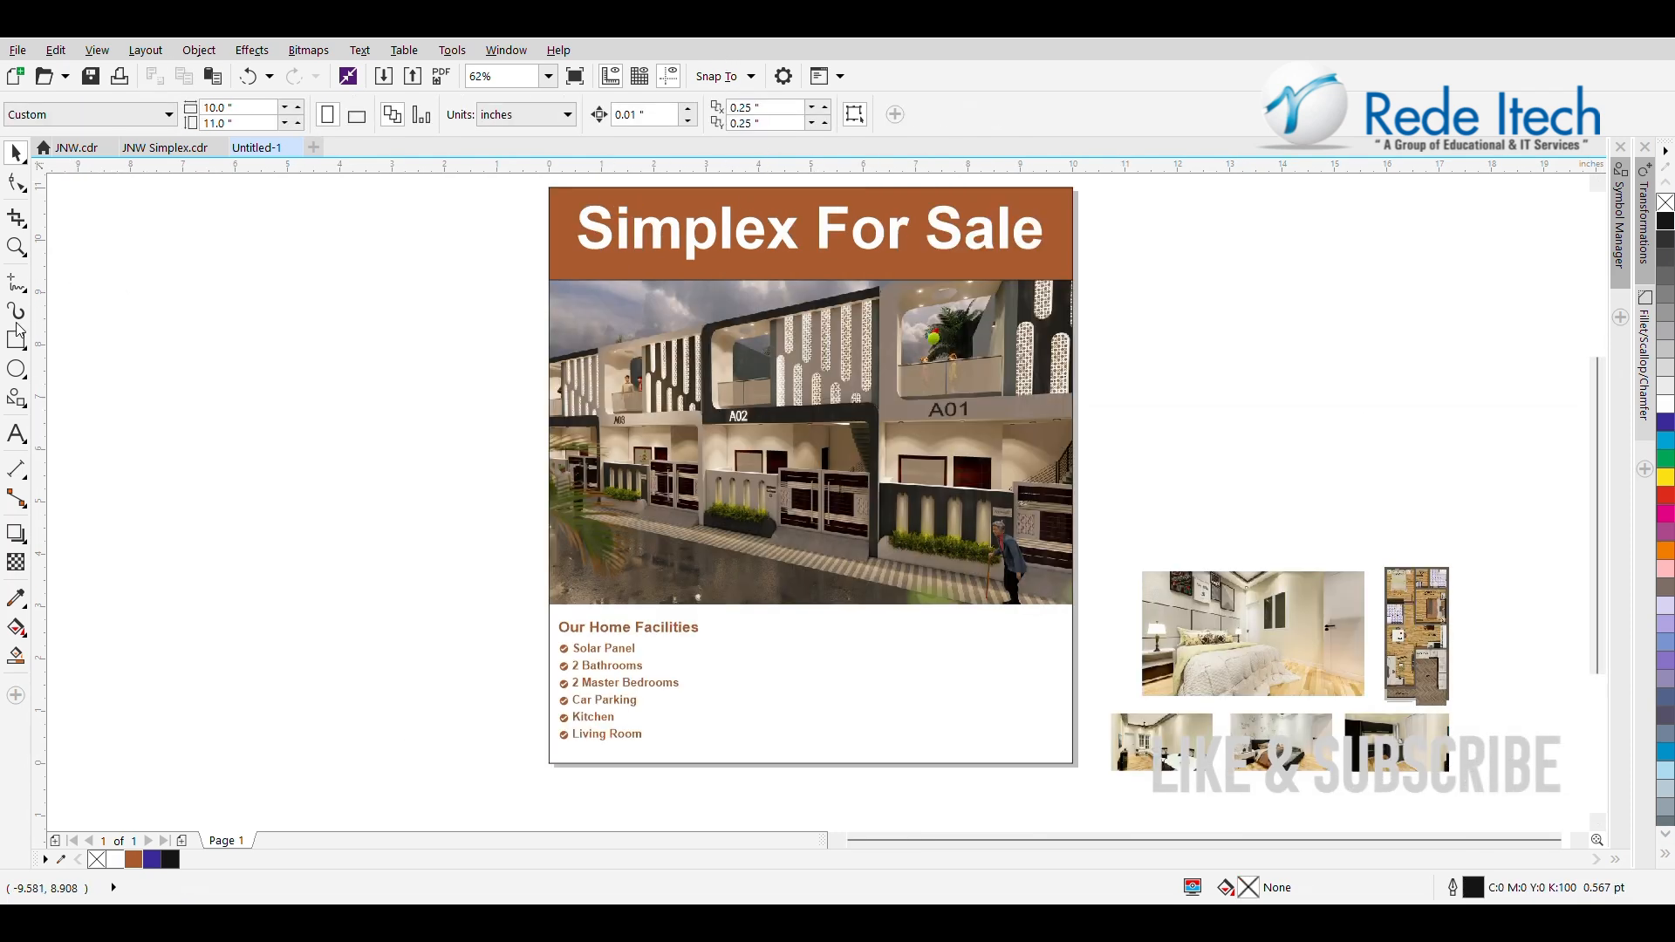
click(16, 338)
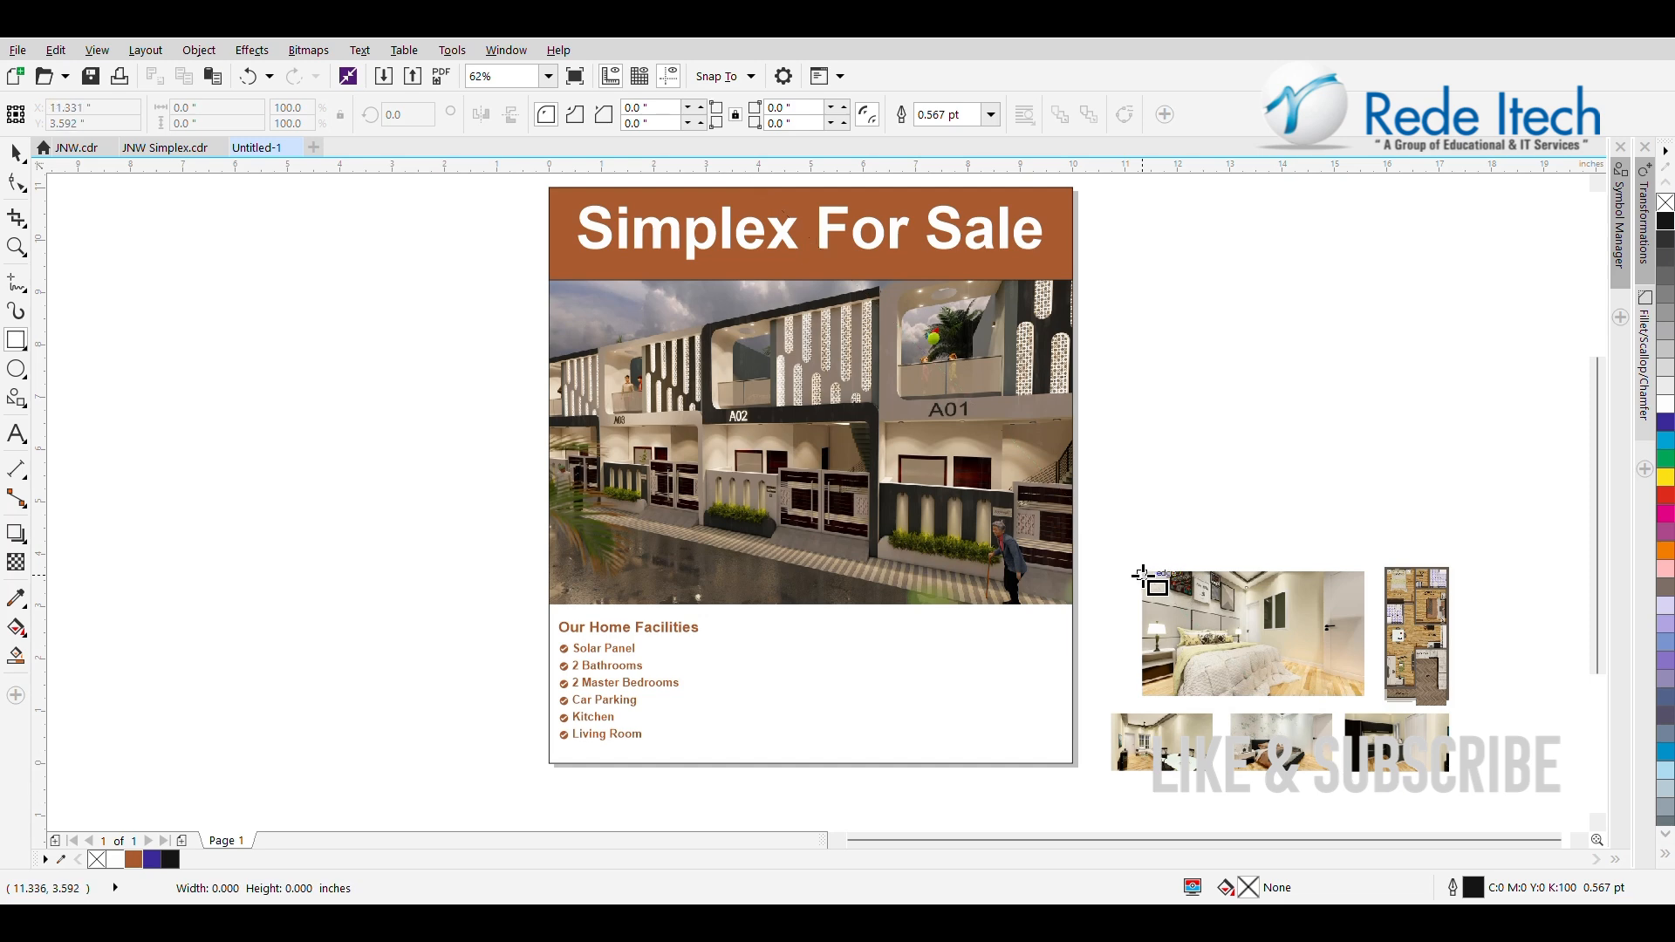
mouse_move(1142, 572)
mouse_down()
mouse_move(1352, 724)
mouse_move(1363, 693)
mouse_up()
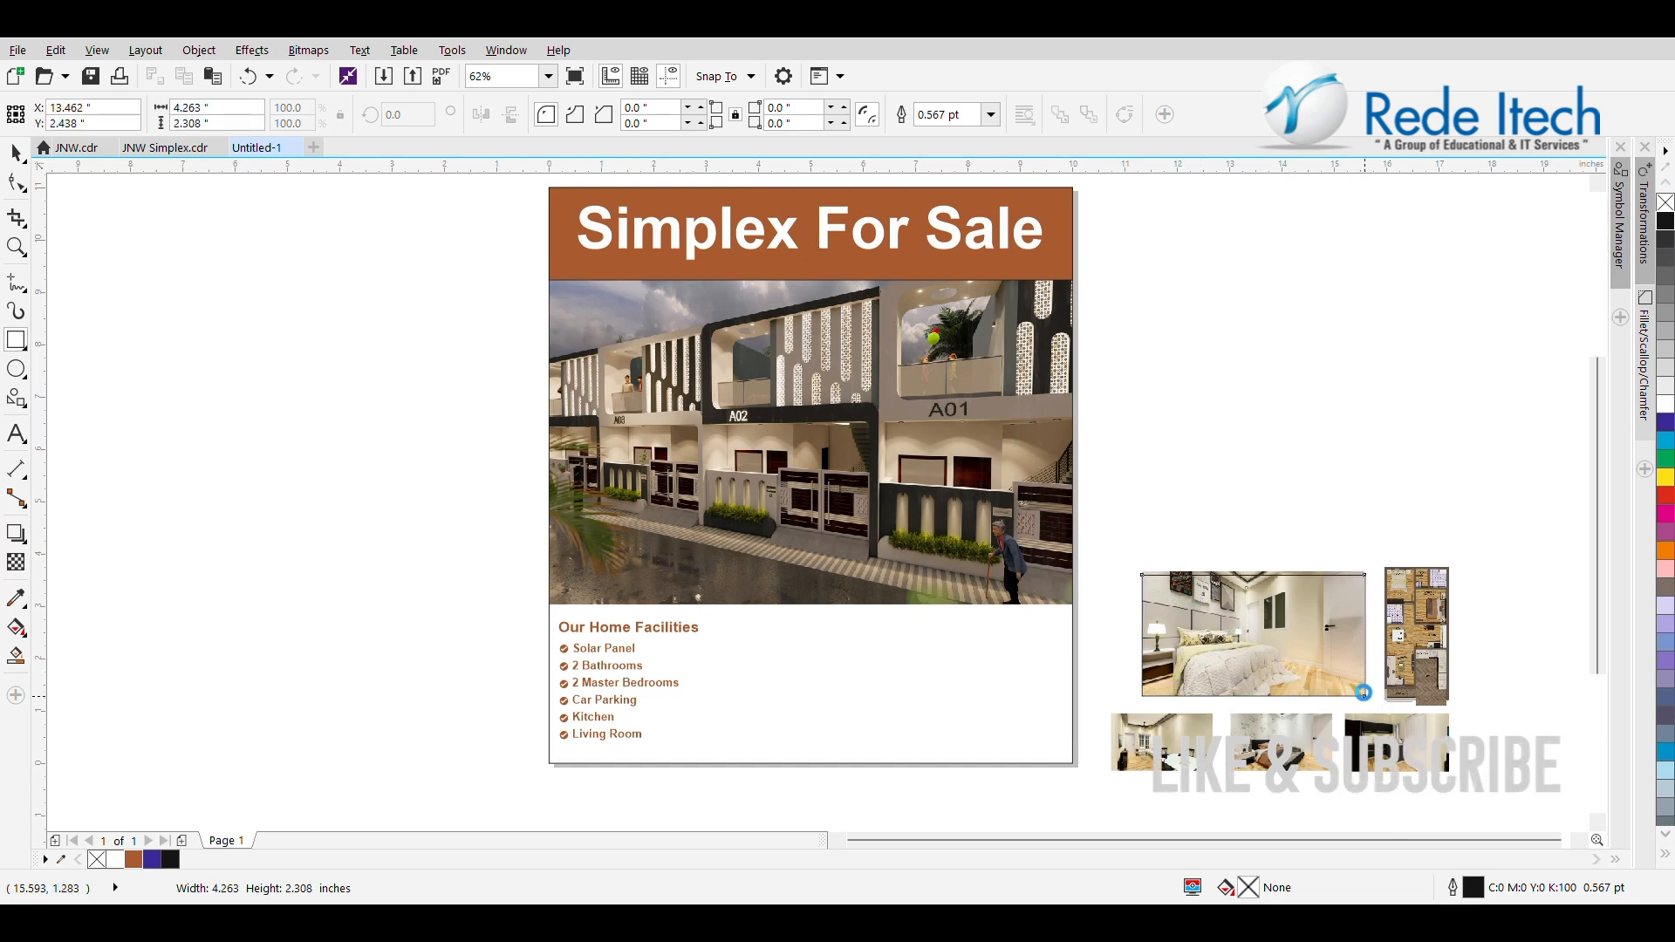
drag(1253, 567, 1252, 556)
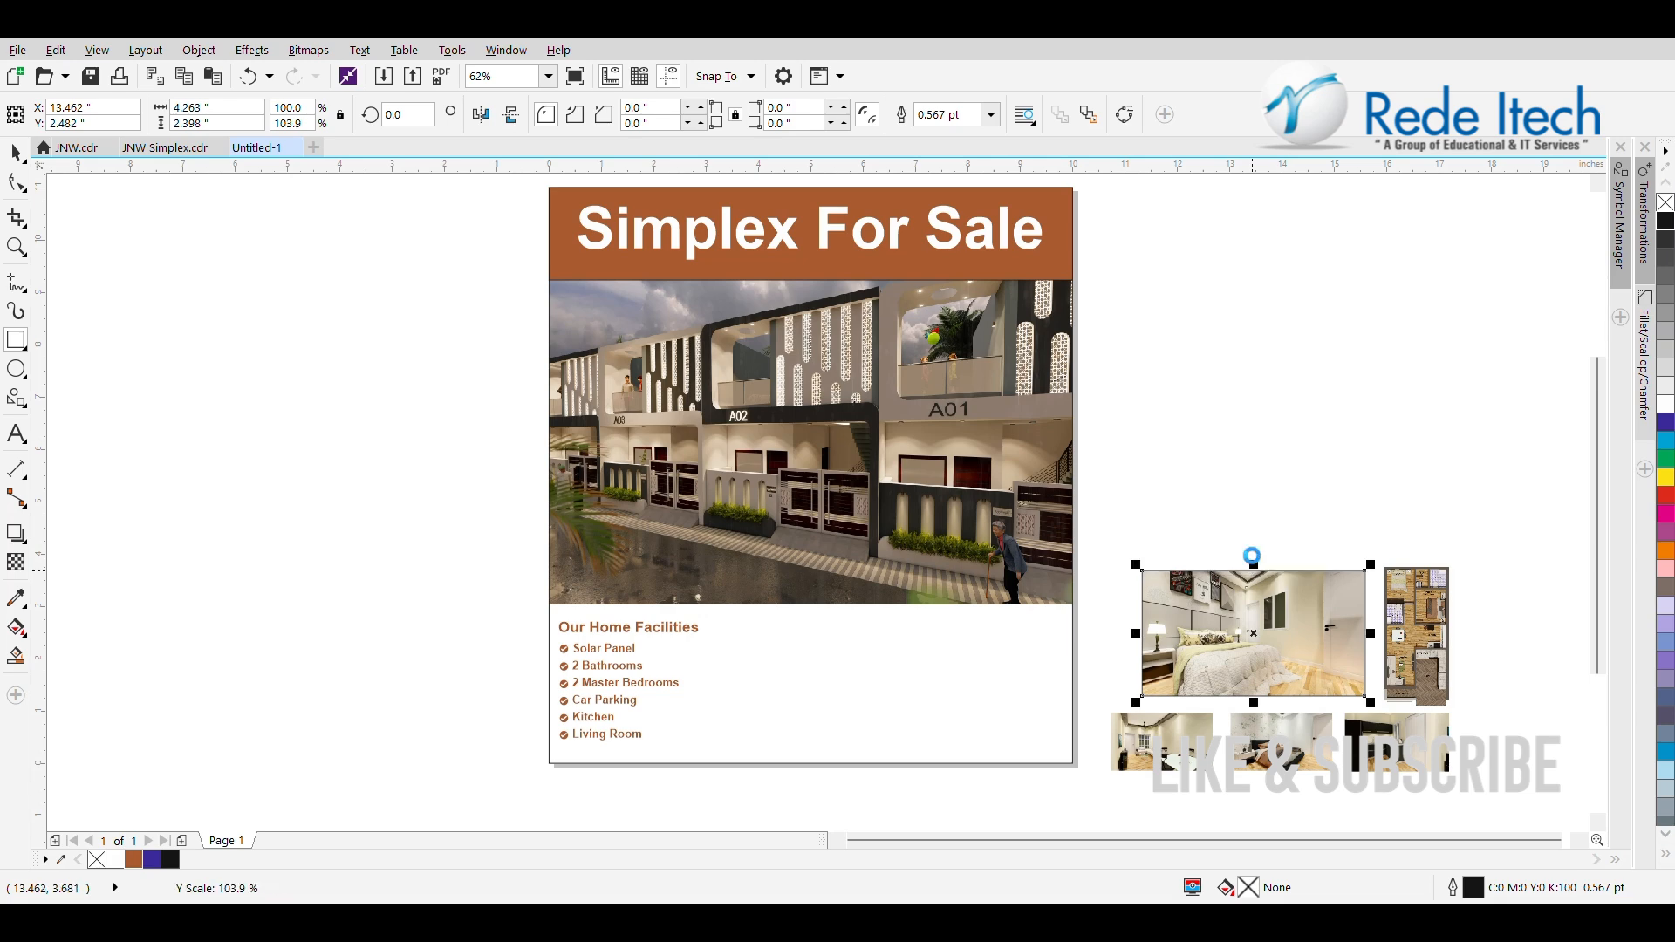
Move the rectangle slightly up to about Y 2.75" and PowerClip the bedroom photo inside it
click(15, 152)
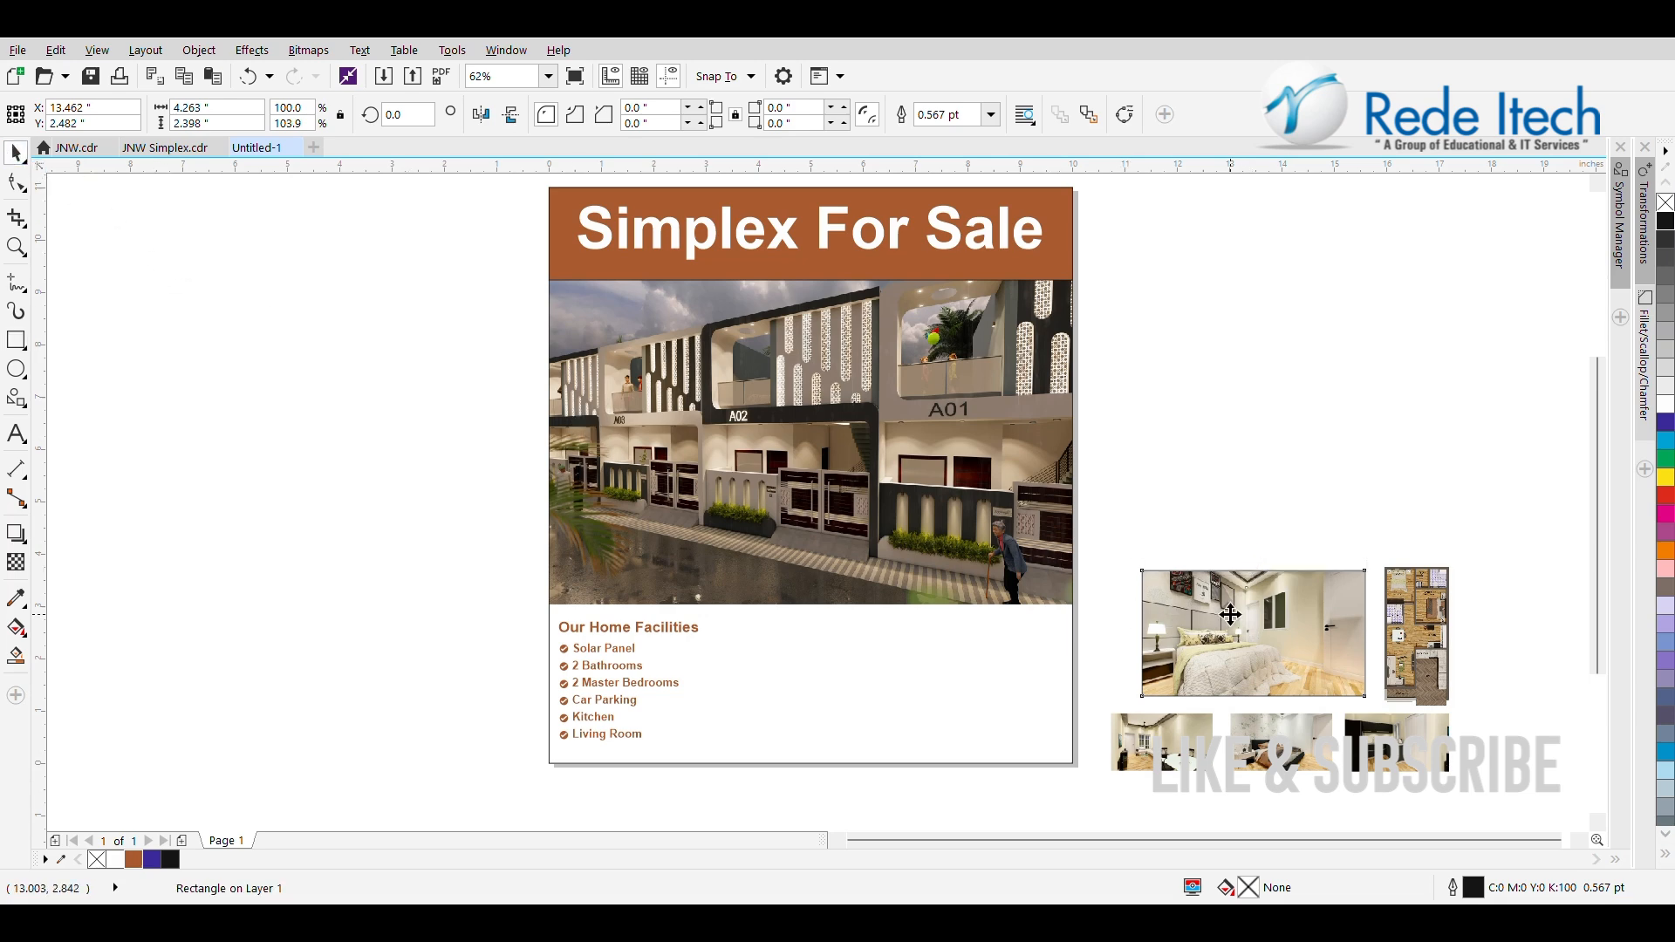
click(1230, 612)
right_click(1270, 693)
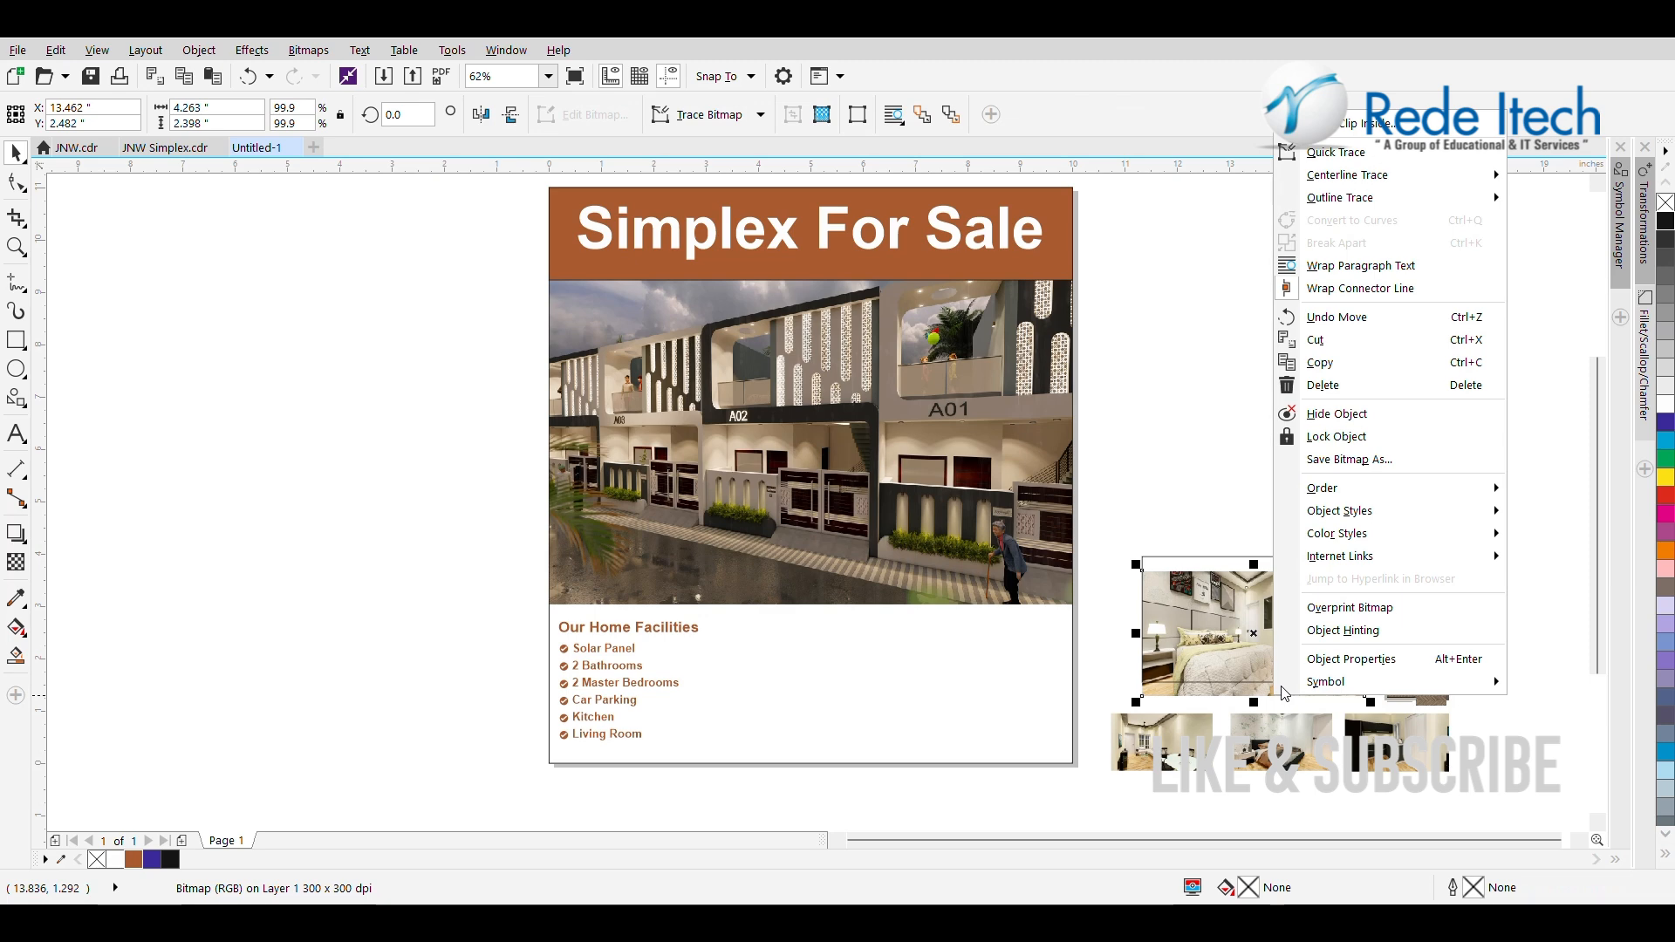
click(1312, 124)
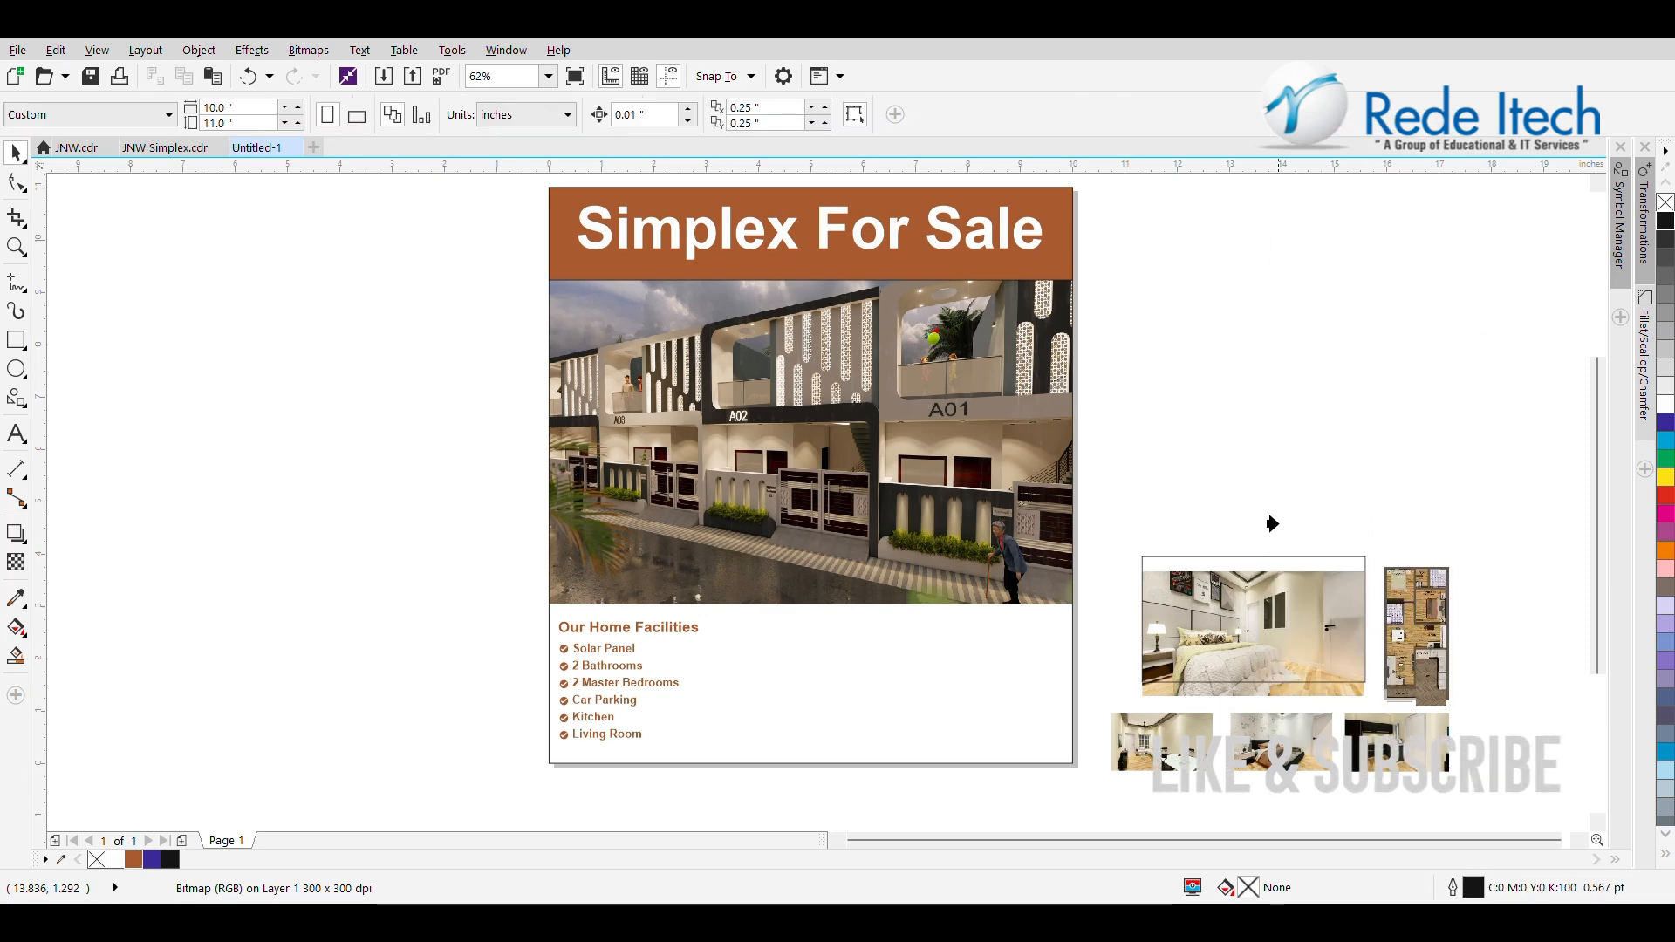
click(1230, 595)
Edit the bedroom photo's PowerClip contents, move the photo up to about Y 2.75" to fill the rectangle, and finish editing
right_click(1233, 610)
mouse_move(1282, 353)
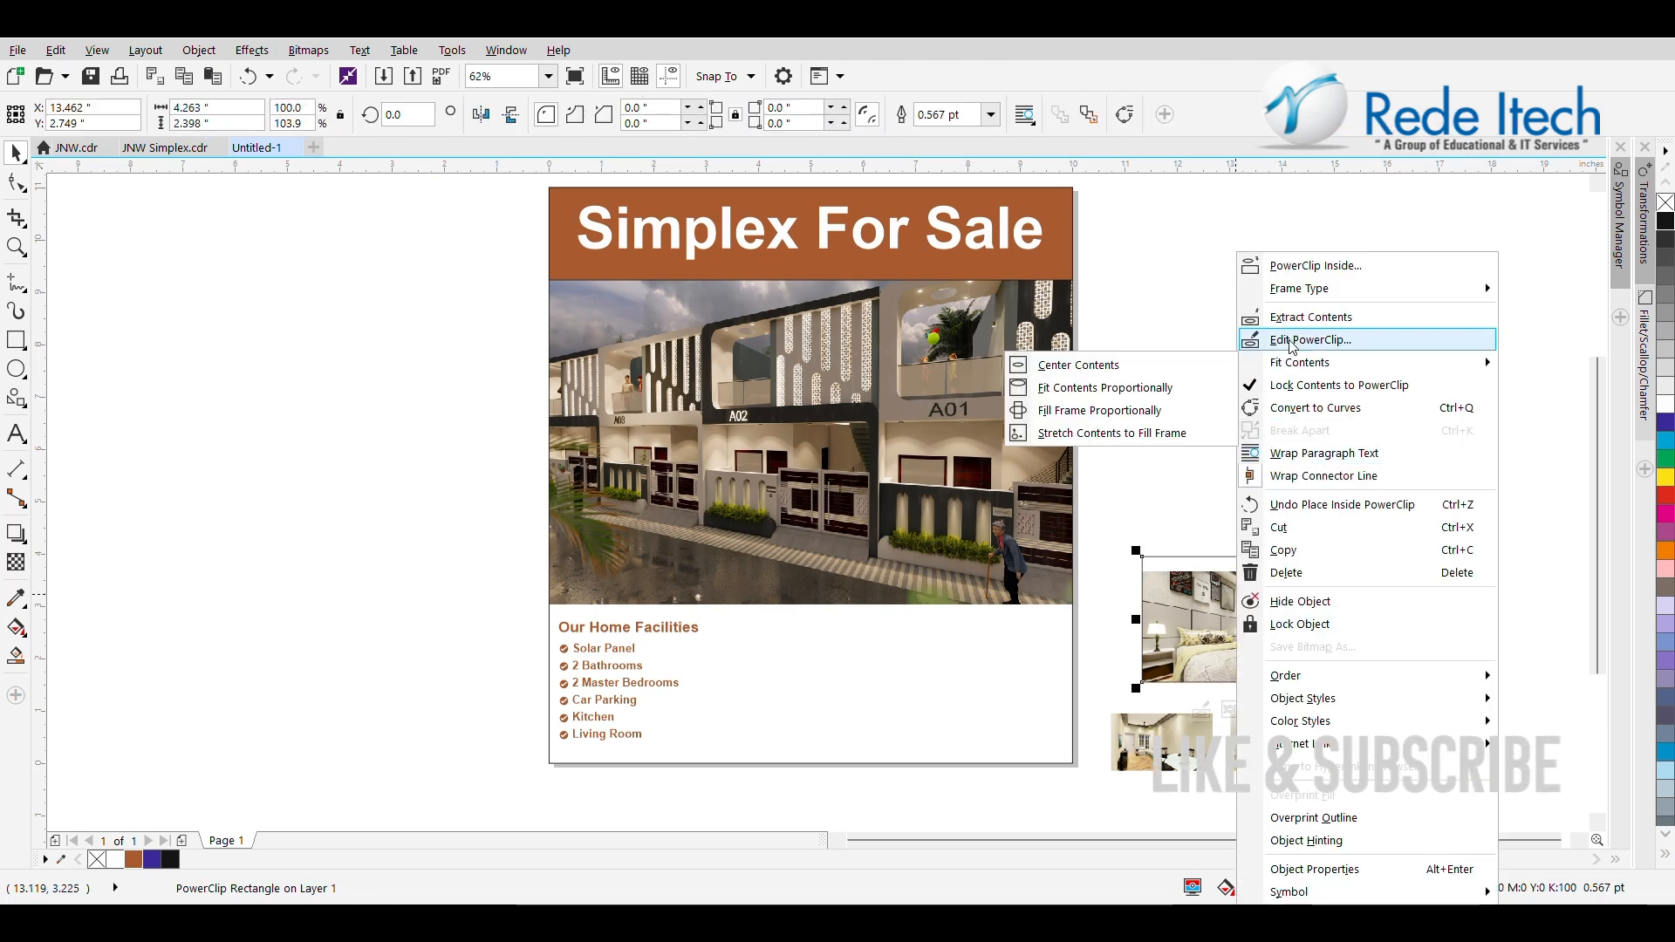
click(1287, 405)
double_click(1262, 613)
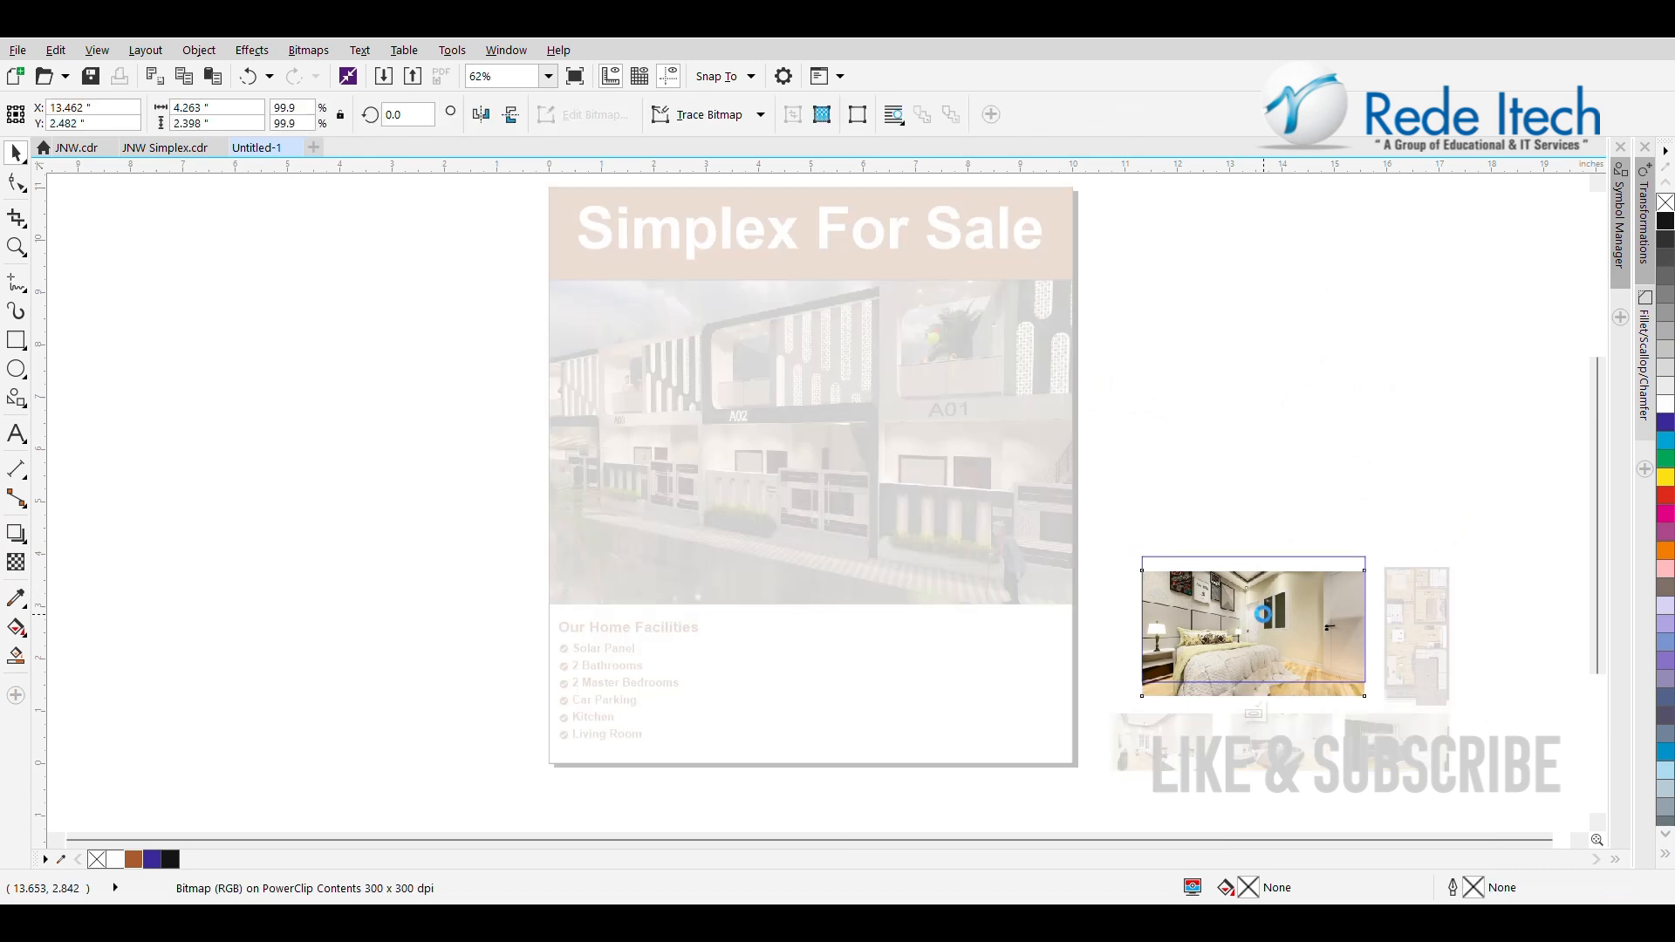
key(Up)
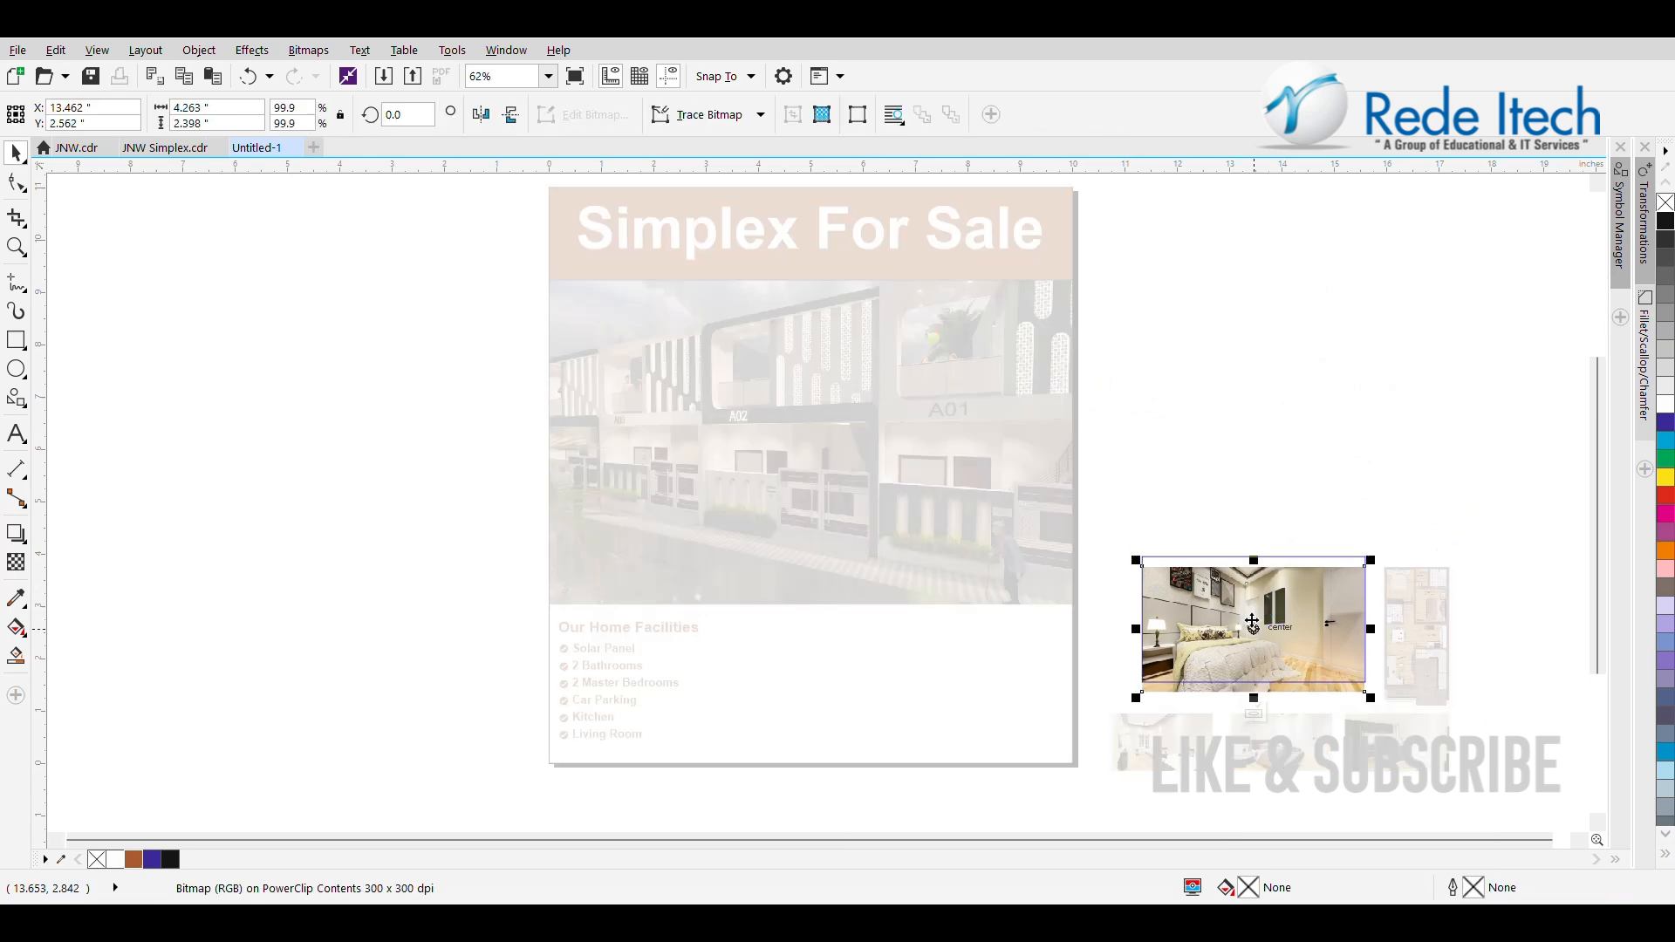
key(Up)
key(Up)
key(Up)
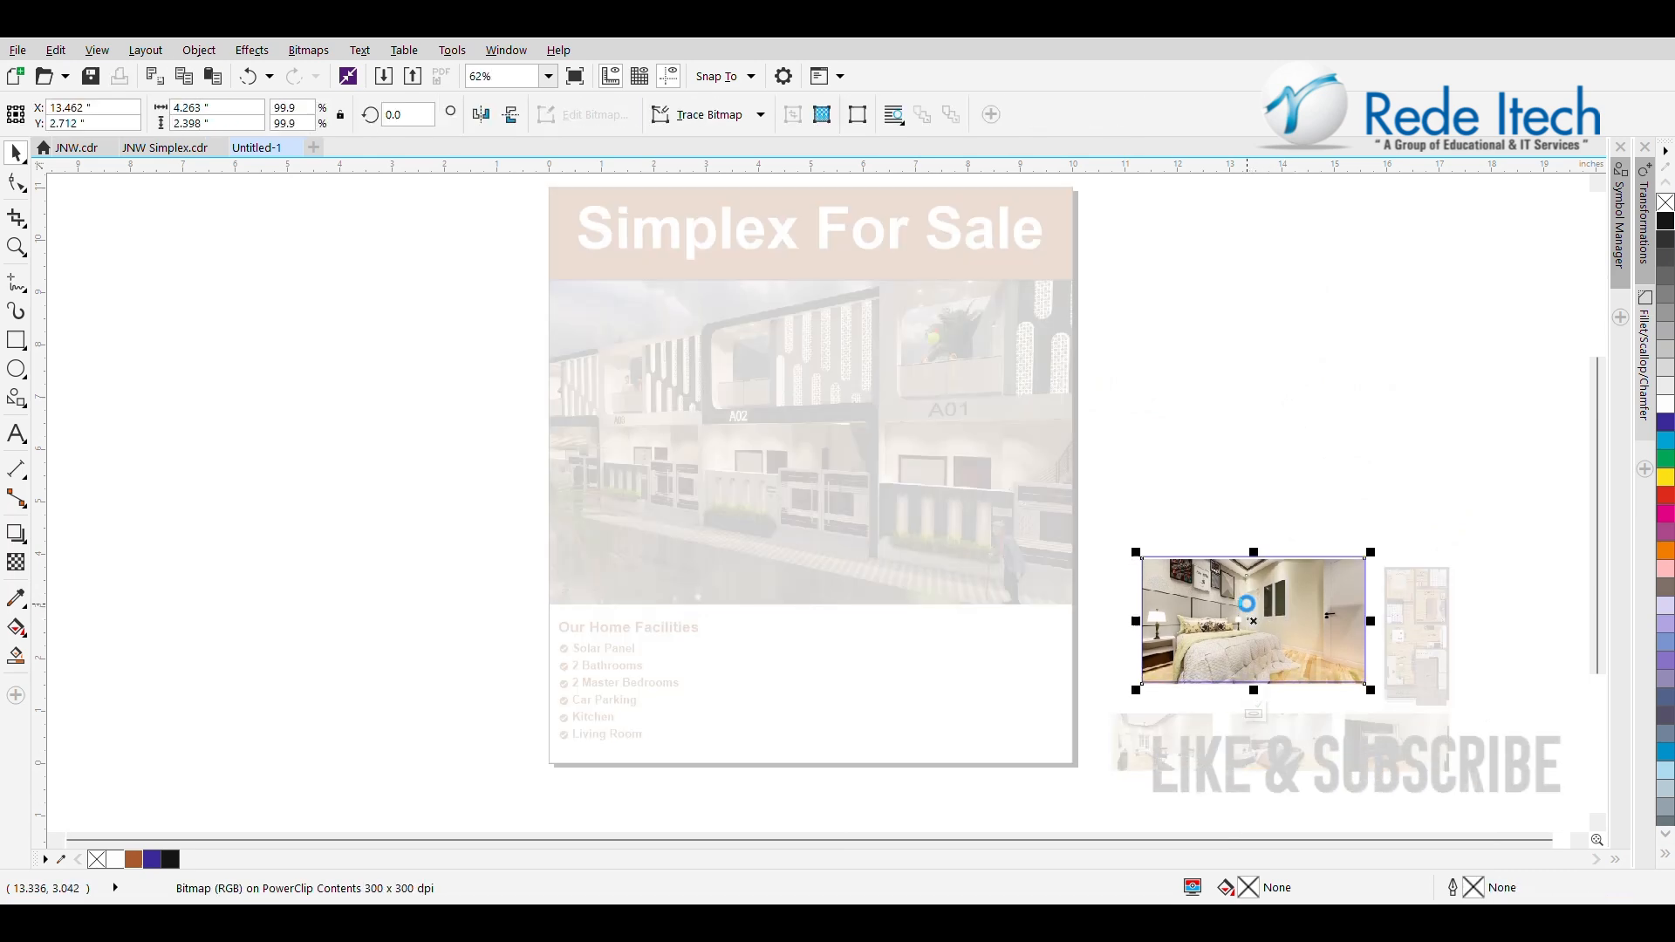
key(Up)
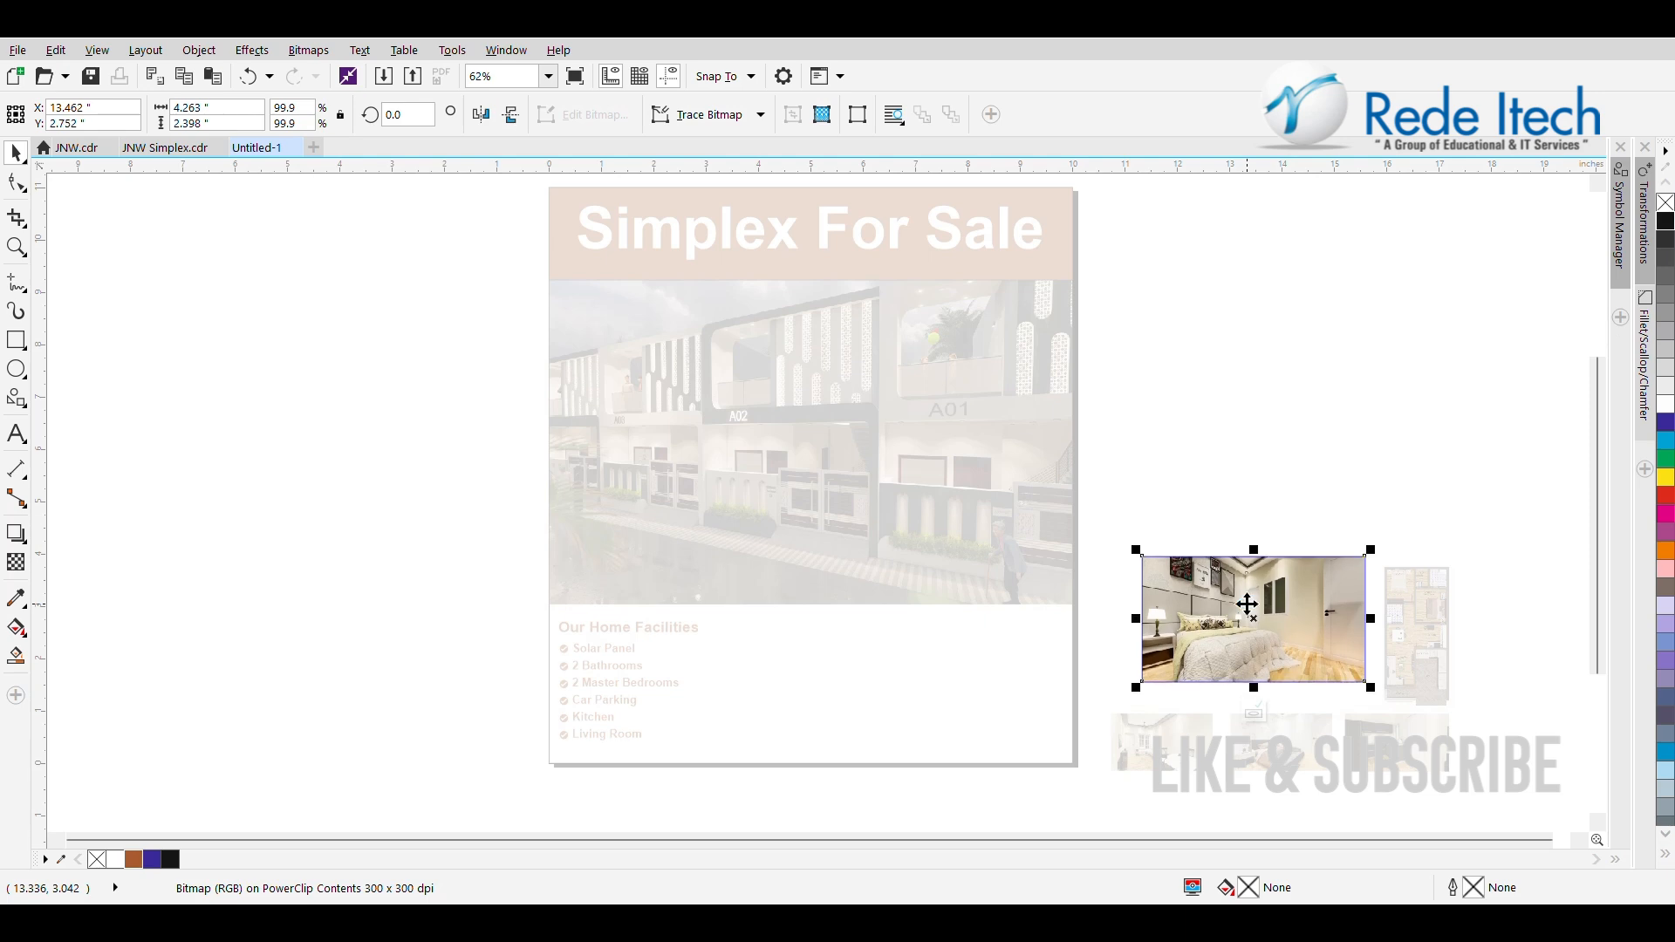
click(1256, 711)
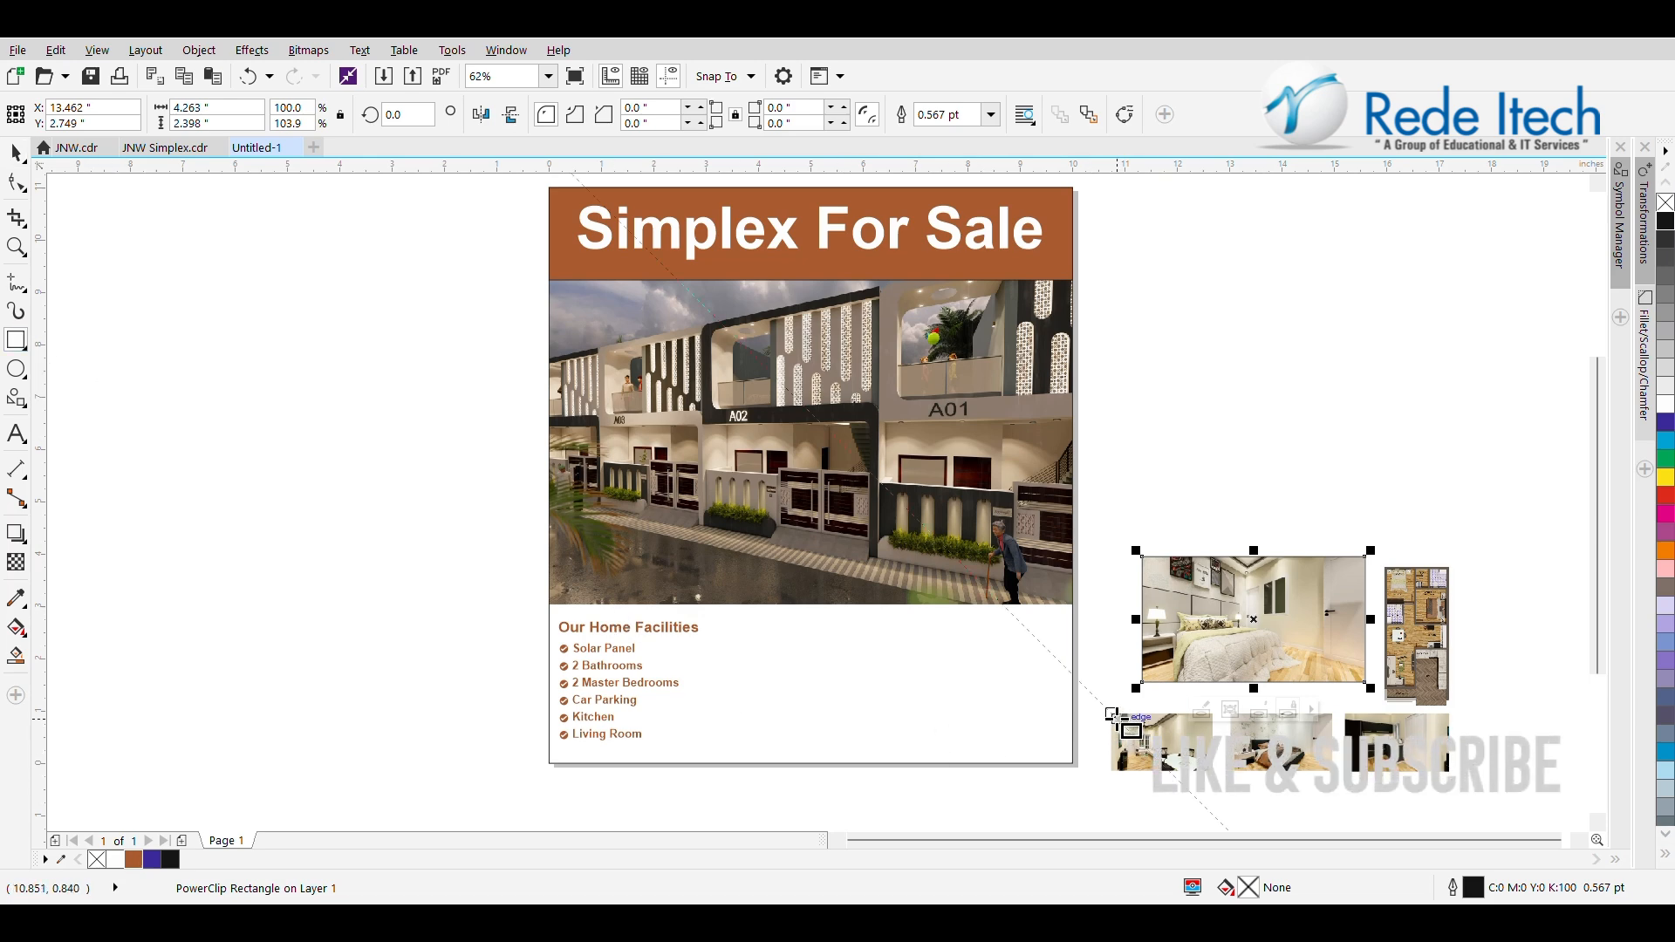
Draw a rectangle about 1.95 x 1.10 inches over the small living-room photo and move it up to about Y 1.10"
drag(1112, 713, 1224, 777)
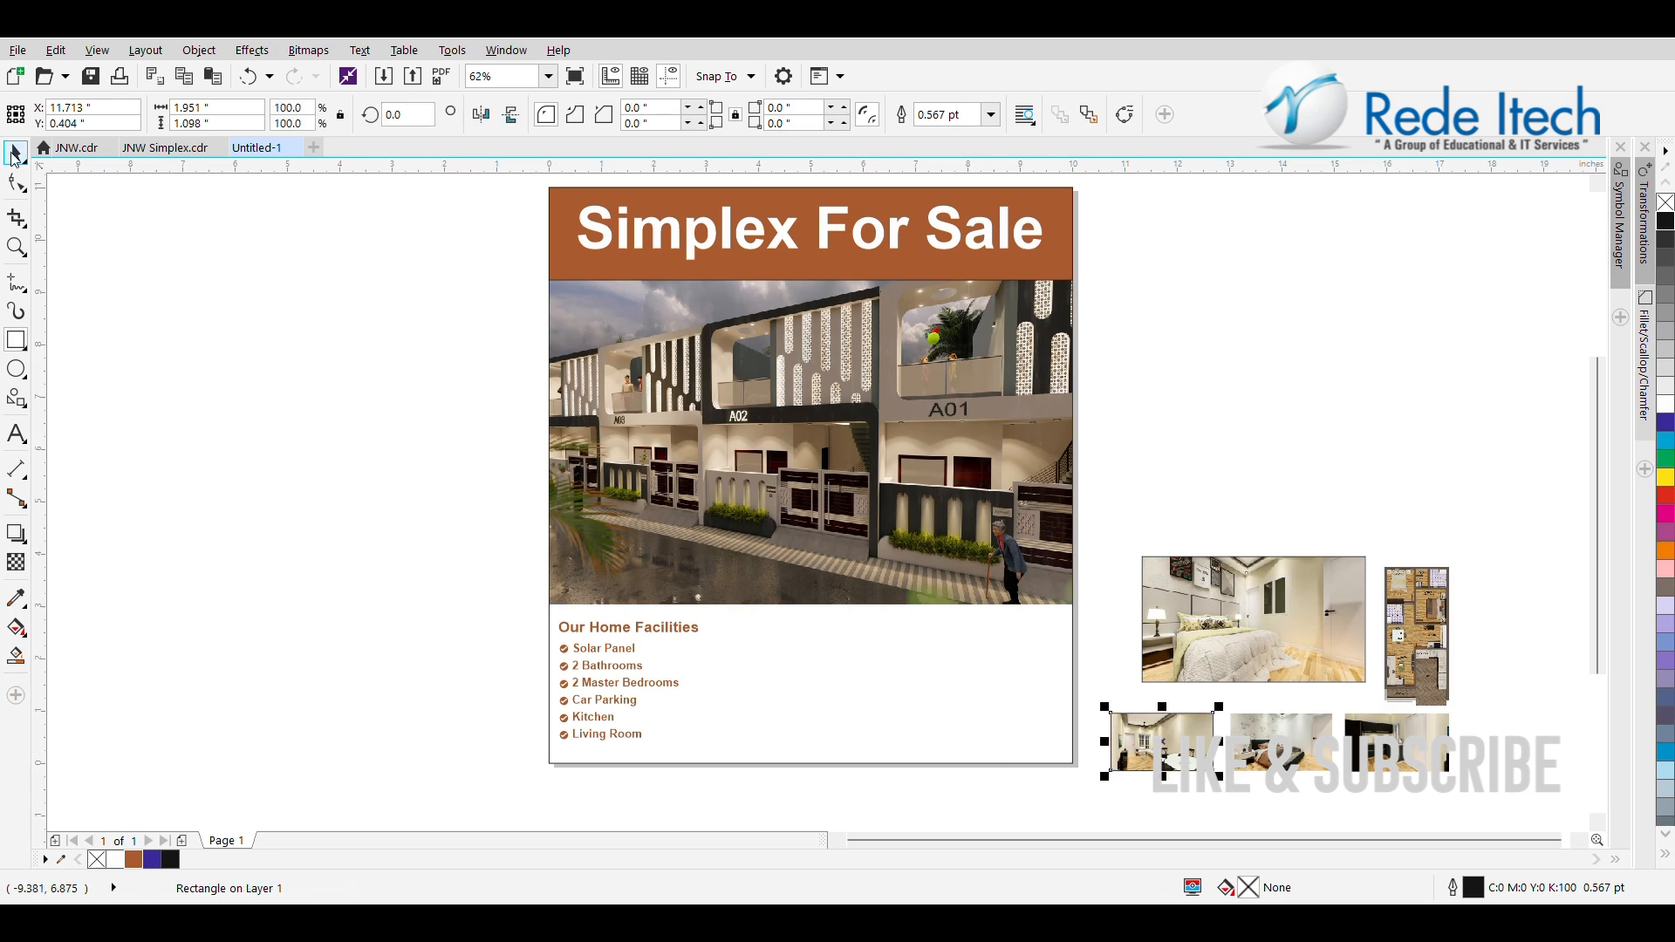
click(15, 155)
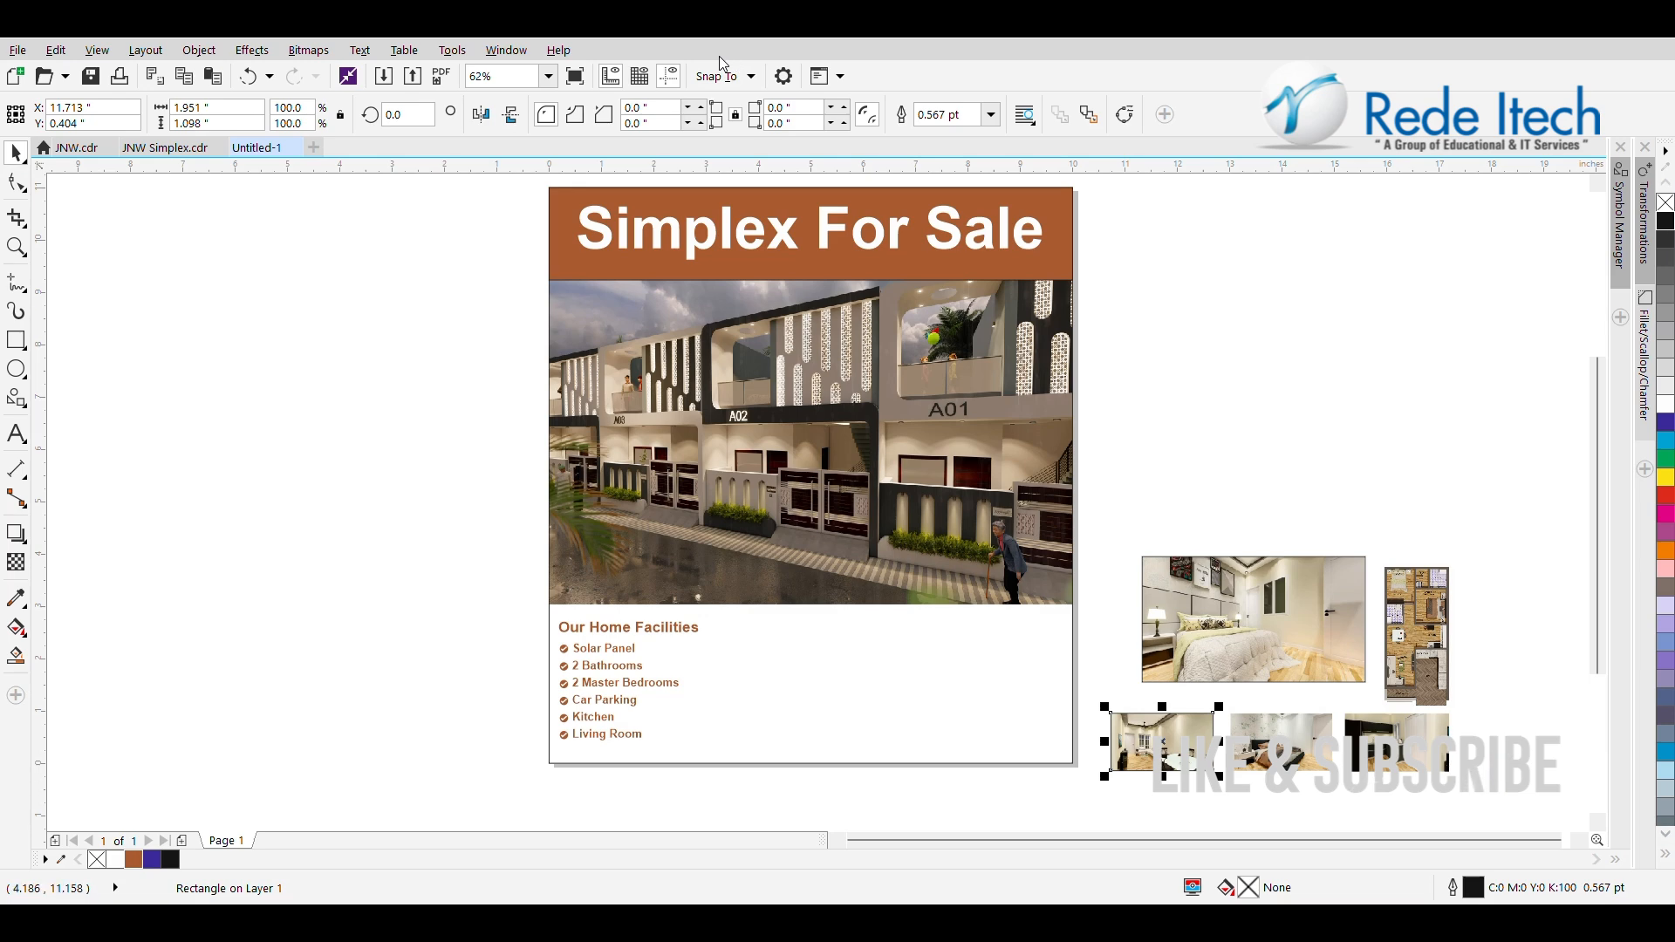
click(1273, 483)
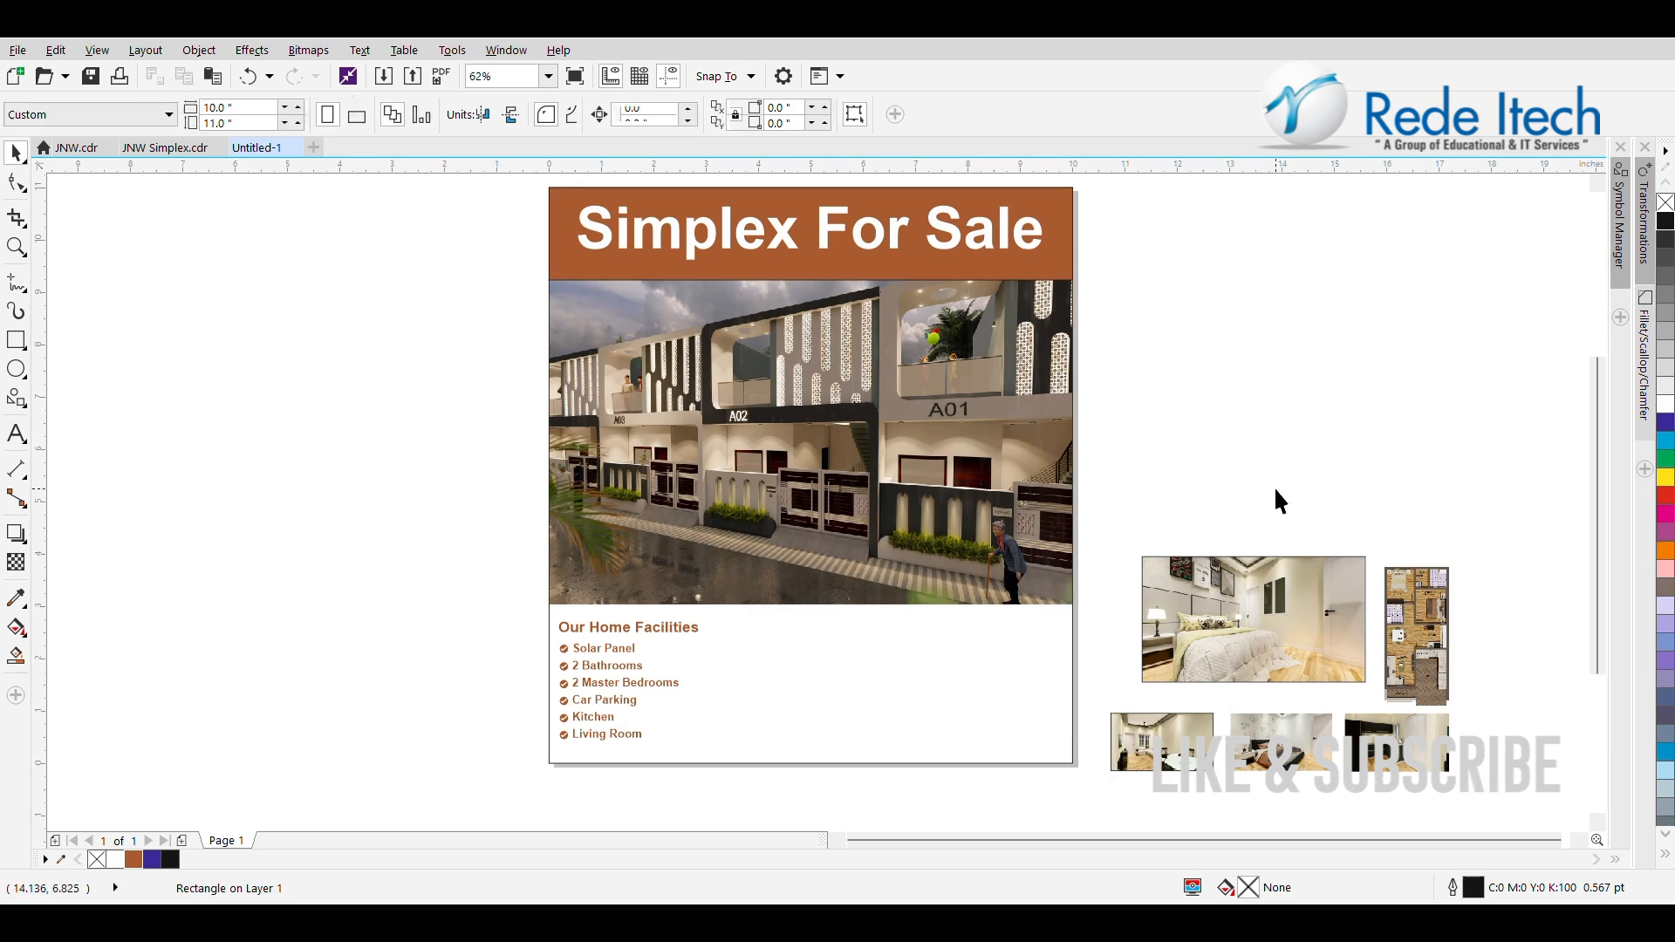
click(1194, 735)
drag(1194, 736, 1196, 699)
Delete the small rectangle and undo the PowerClip framing of the bedroom photo
key(Delete)
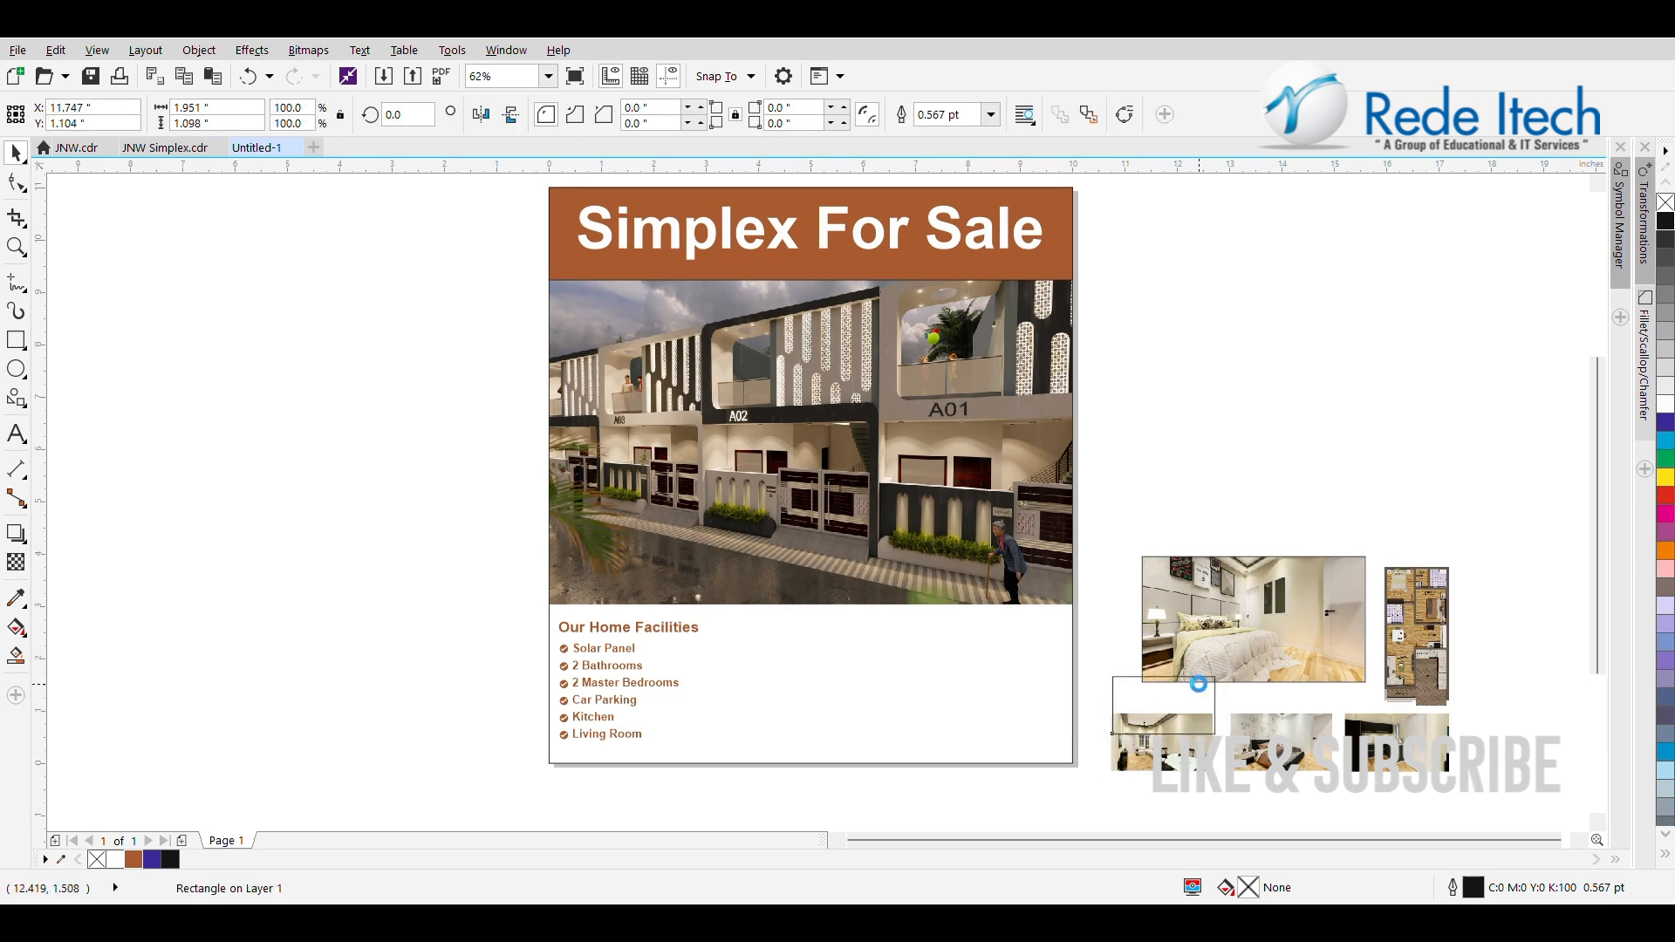
click(1247, 624)
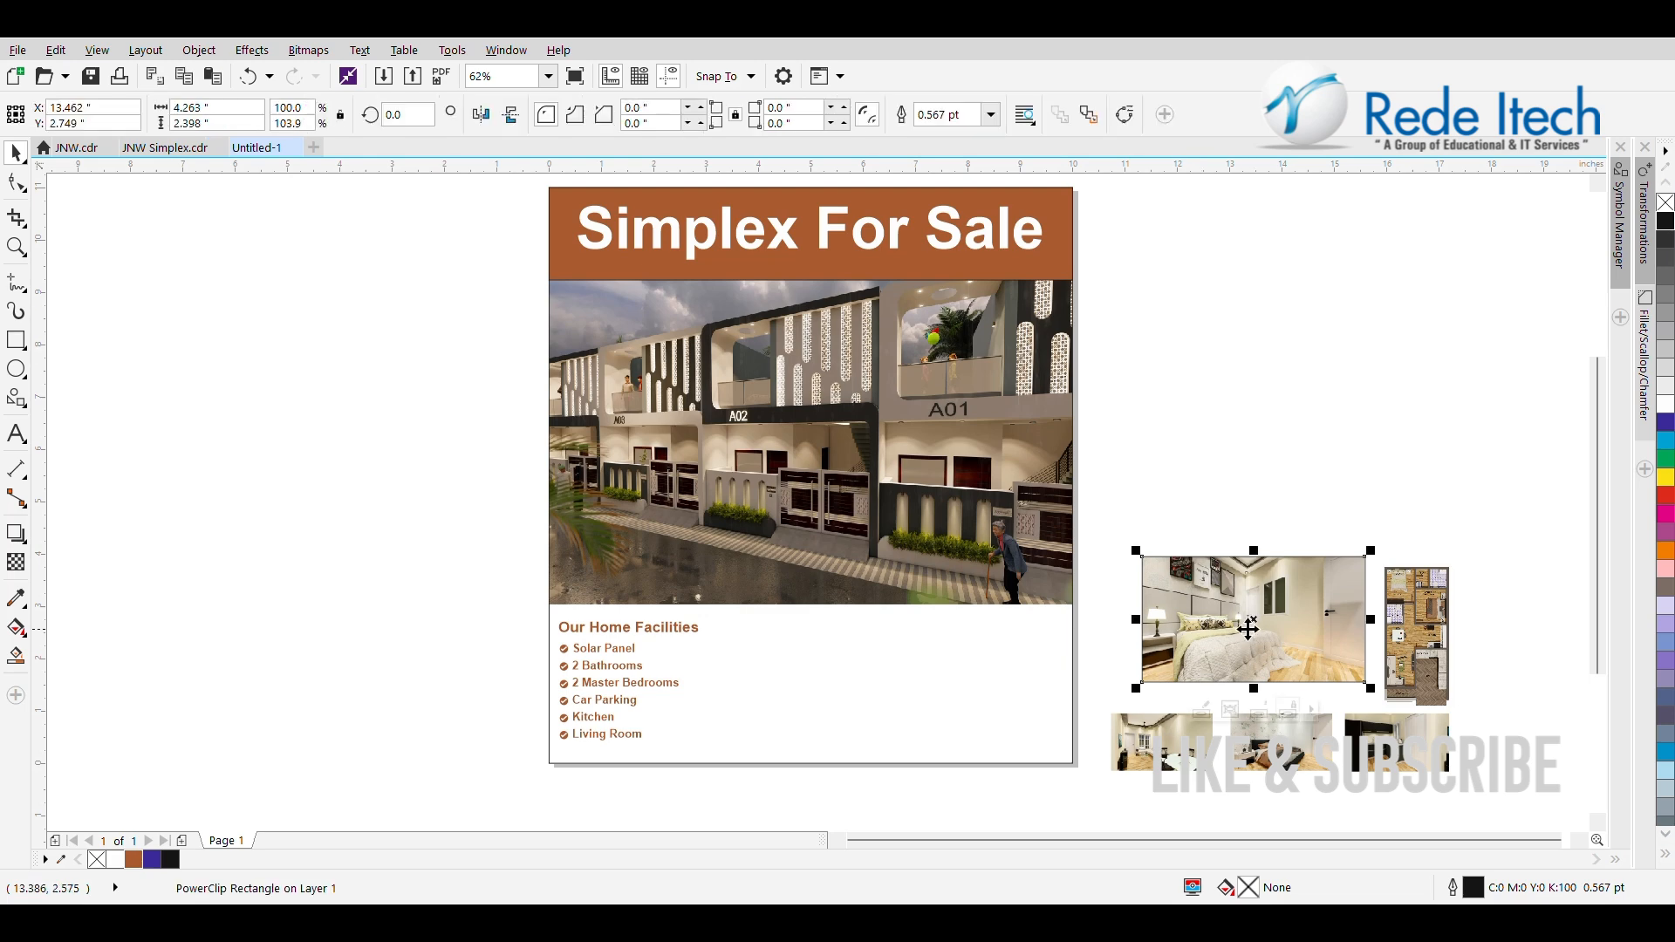
key(ctrl+z)
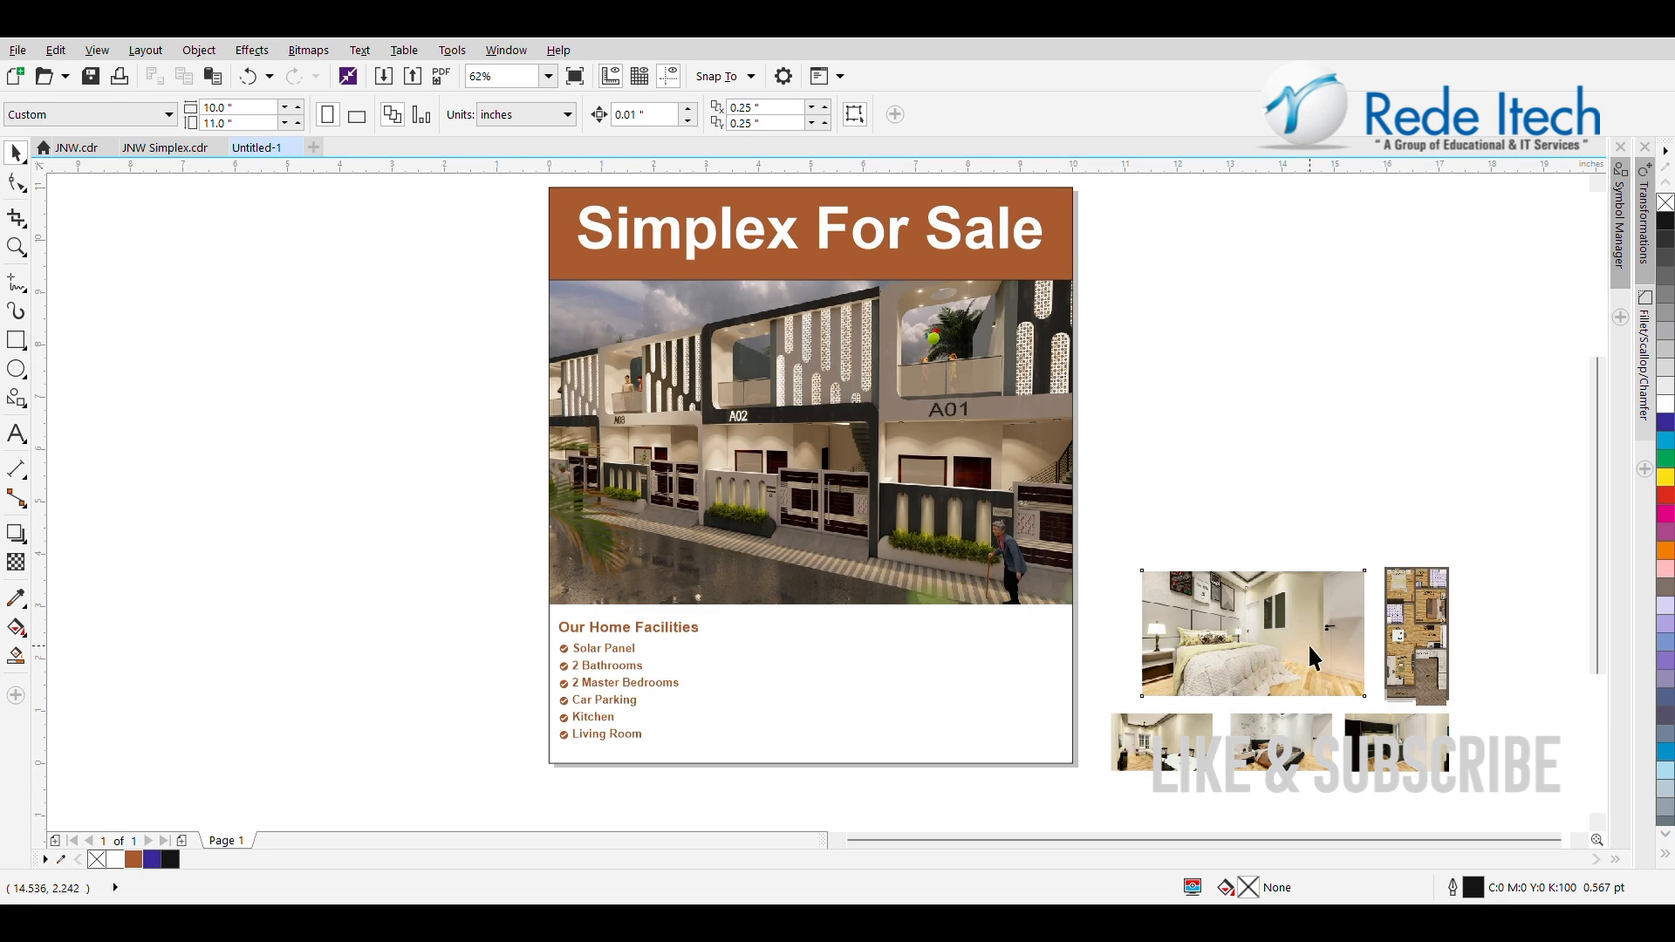
Move the bedroom photo onto the page and the facilities list up under the house photo, placing the bedroom photo at about X 5.23", Y 2.53"
drag(1306, 641, 907, 683)
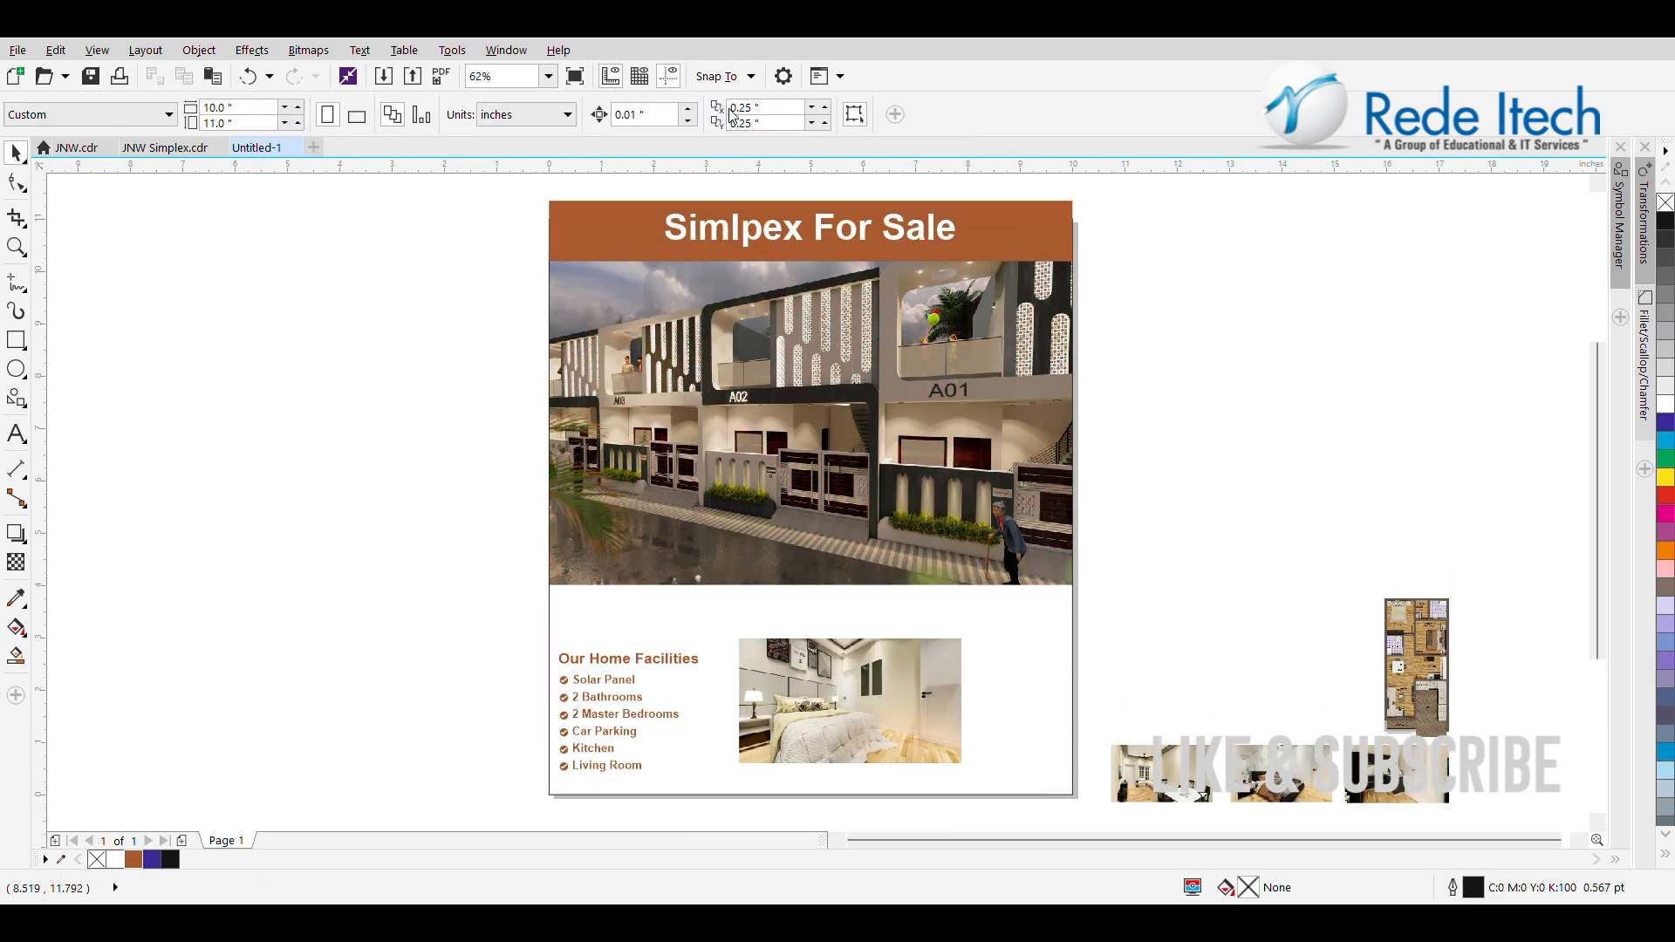
drag(458, 610, 708, 790)
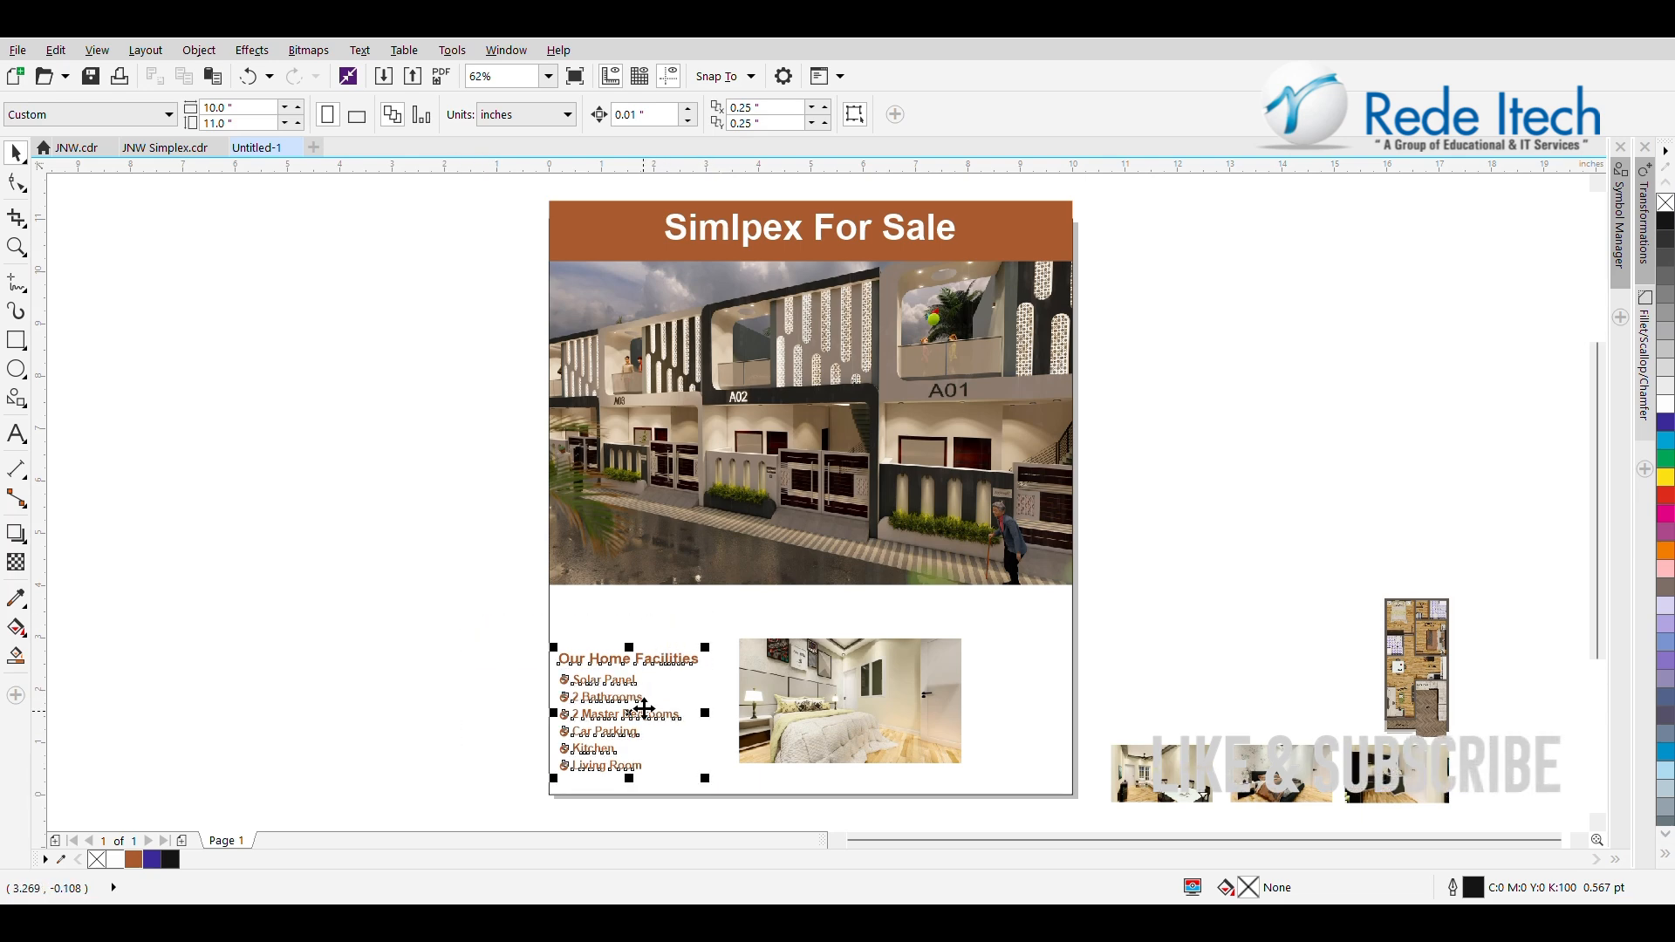
drag(627, 699, 628, 643)
drag(814, 699, 786, 664)
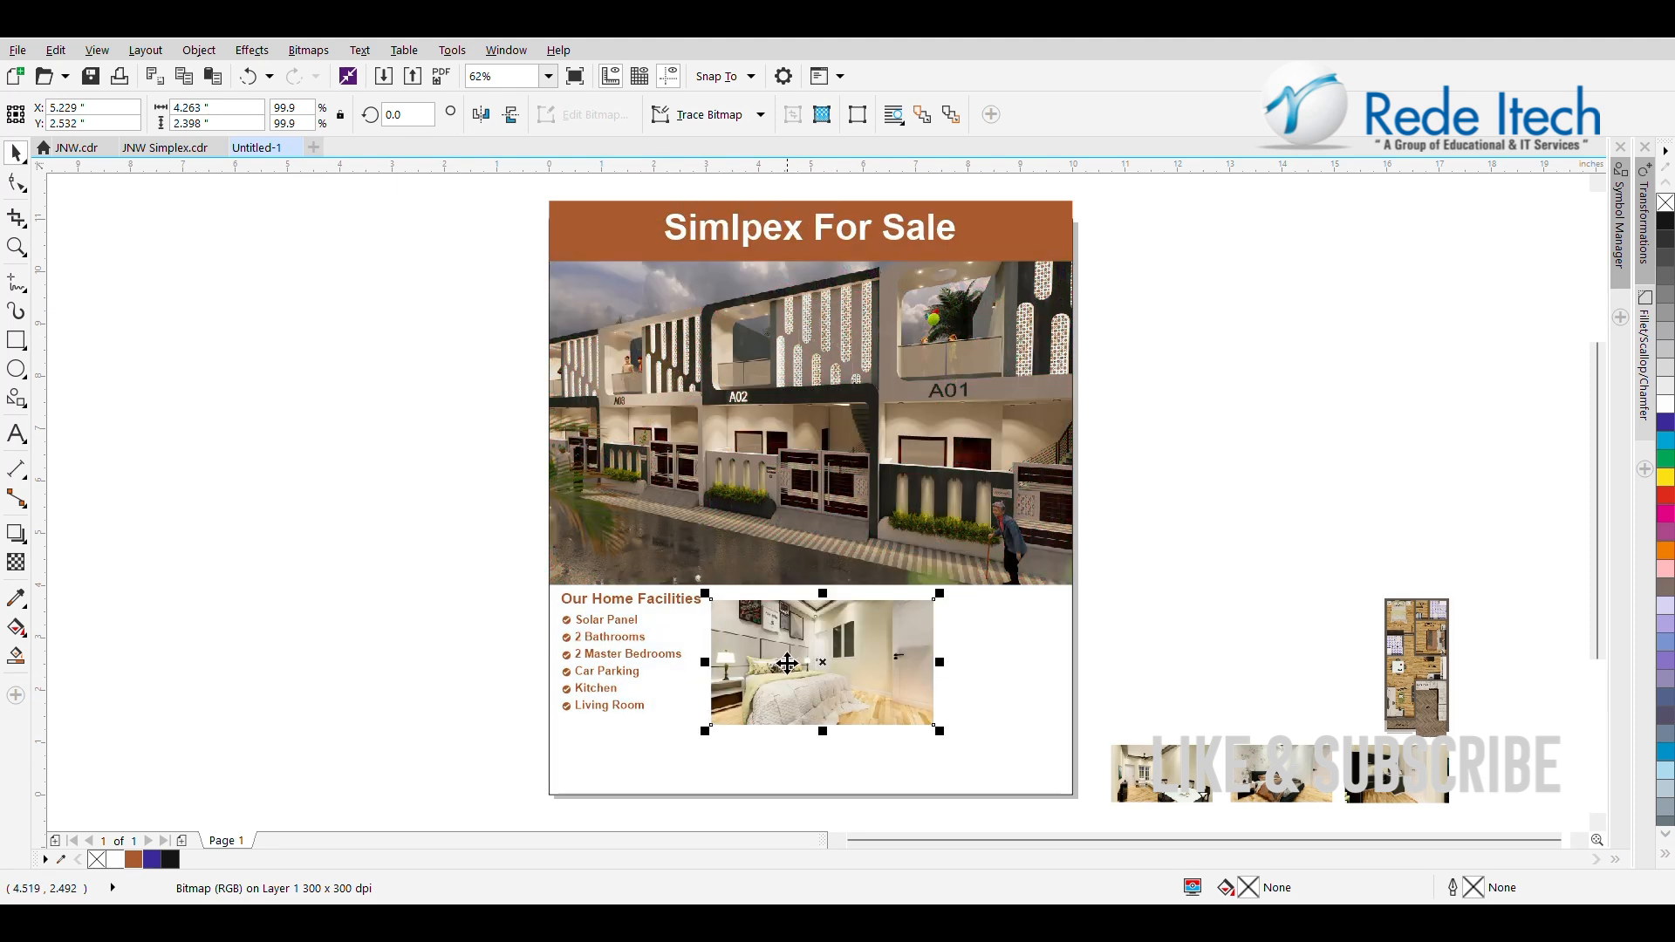
Move the floor plan onto the page beside the bedroom photo and the three small interior photos in a row beneath it
drag(1401, 668, 998, 665)
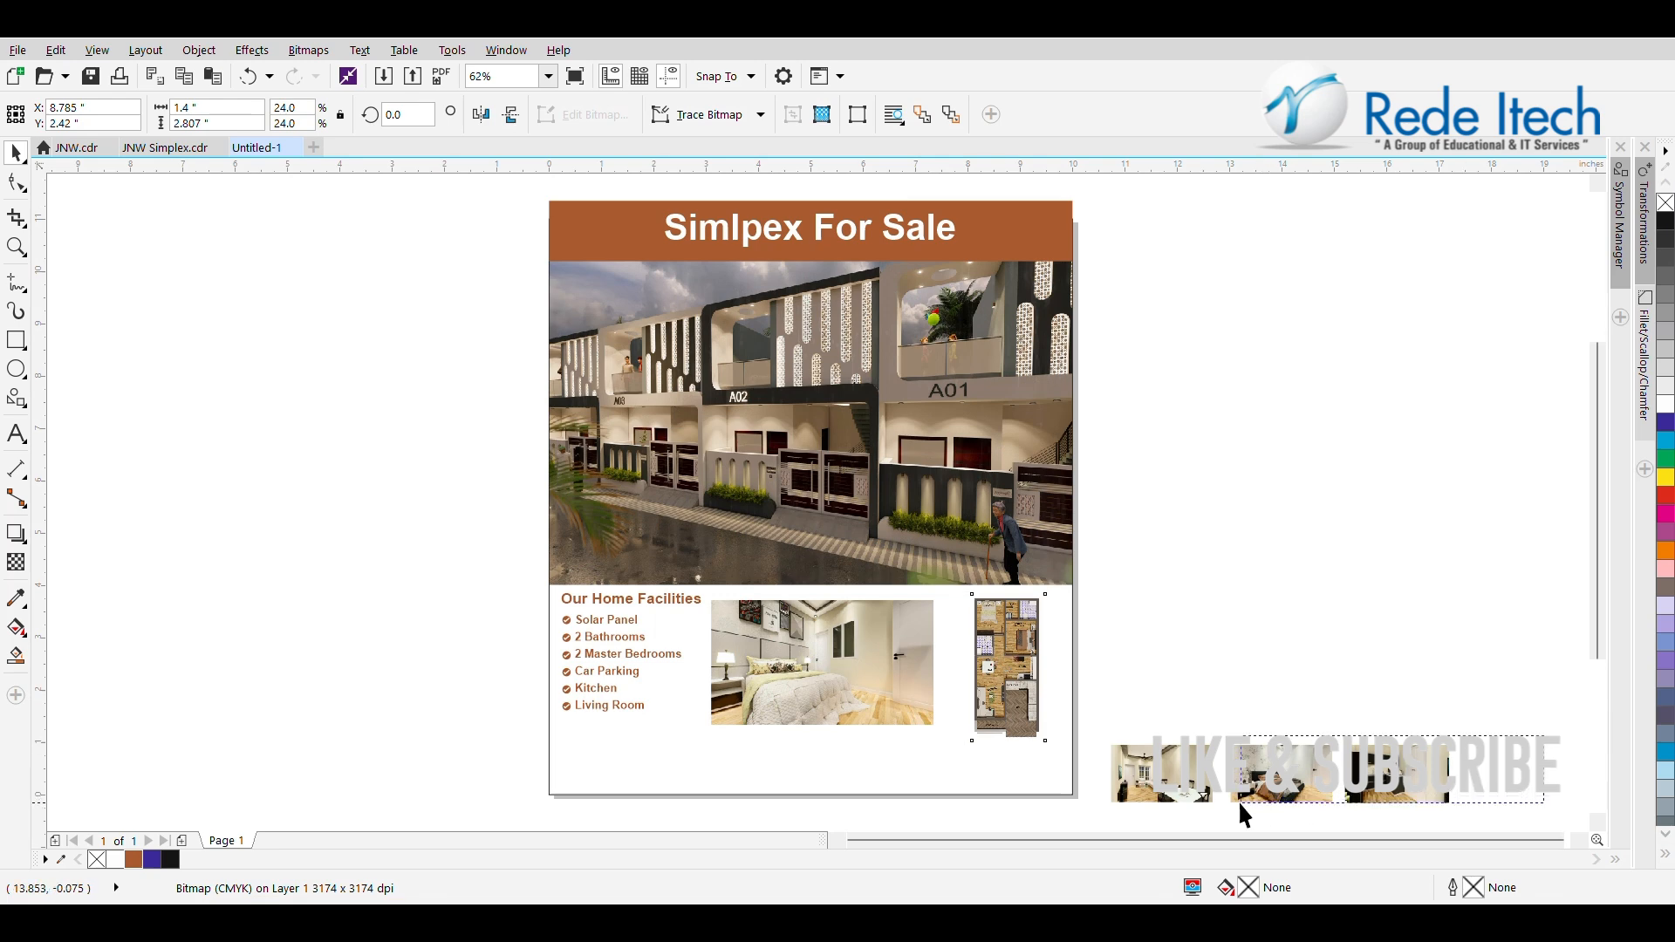
drag(1240, 803, 1096, 841)
drag(1164, 679, 787, 674)
scroll(808, 610, up, 2)
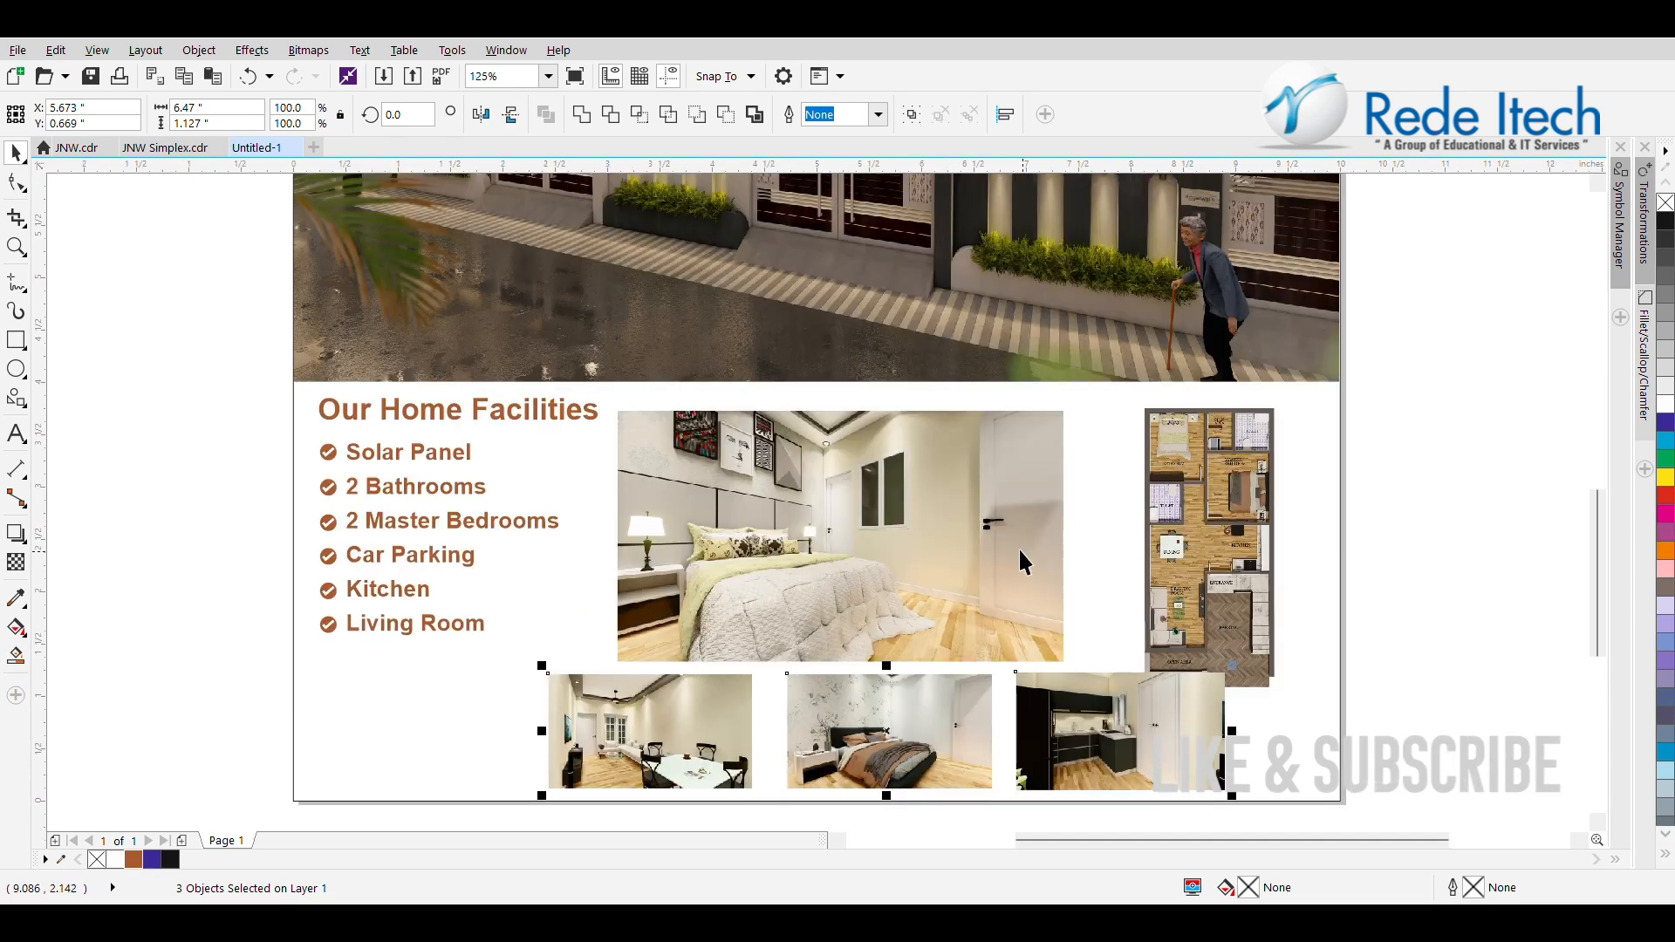
Move the bedroom photo up to about Y 2.67" and the floor plan to about X 9.16", Y 2.56"
drag(1018, 547, 923, 518)
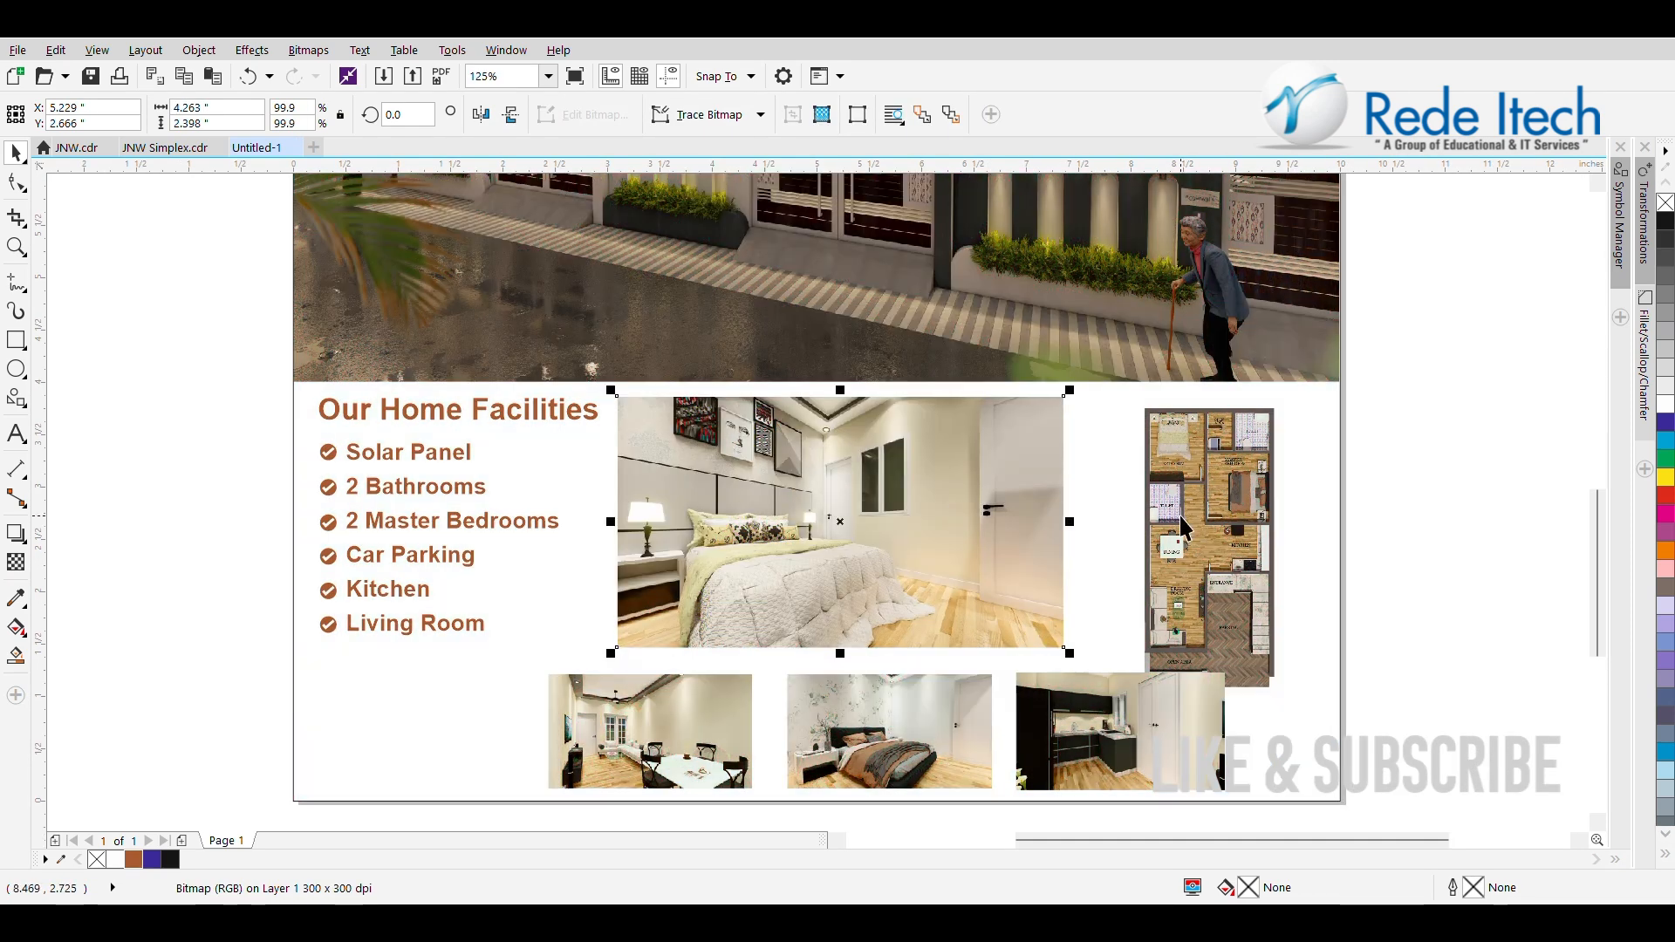
drag(1180, 517, 1234, 494)
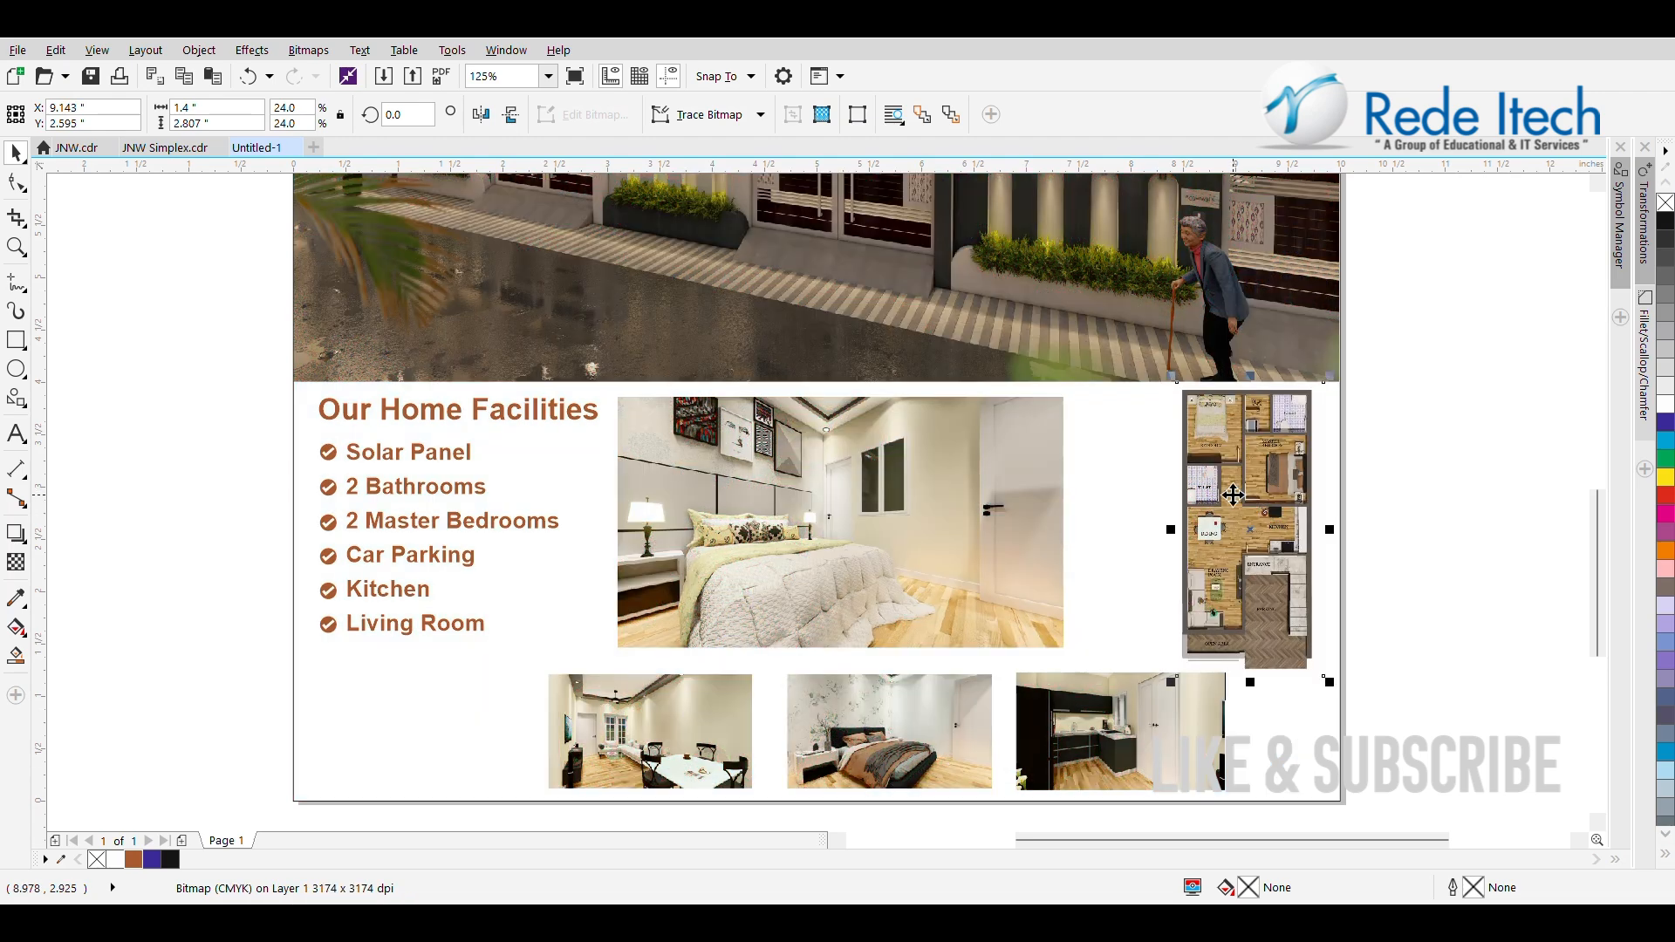
key(Down)
key(Down)
key(Right)
key(Right)
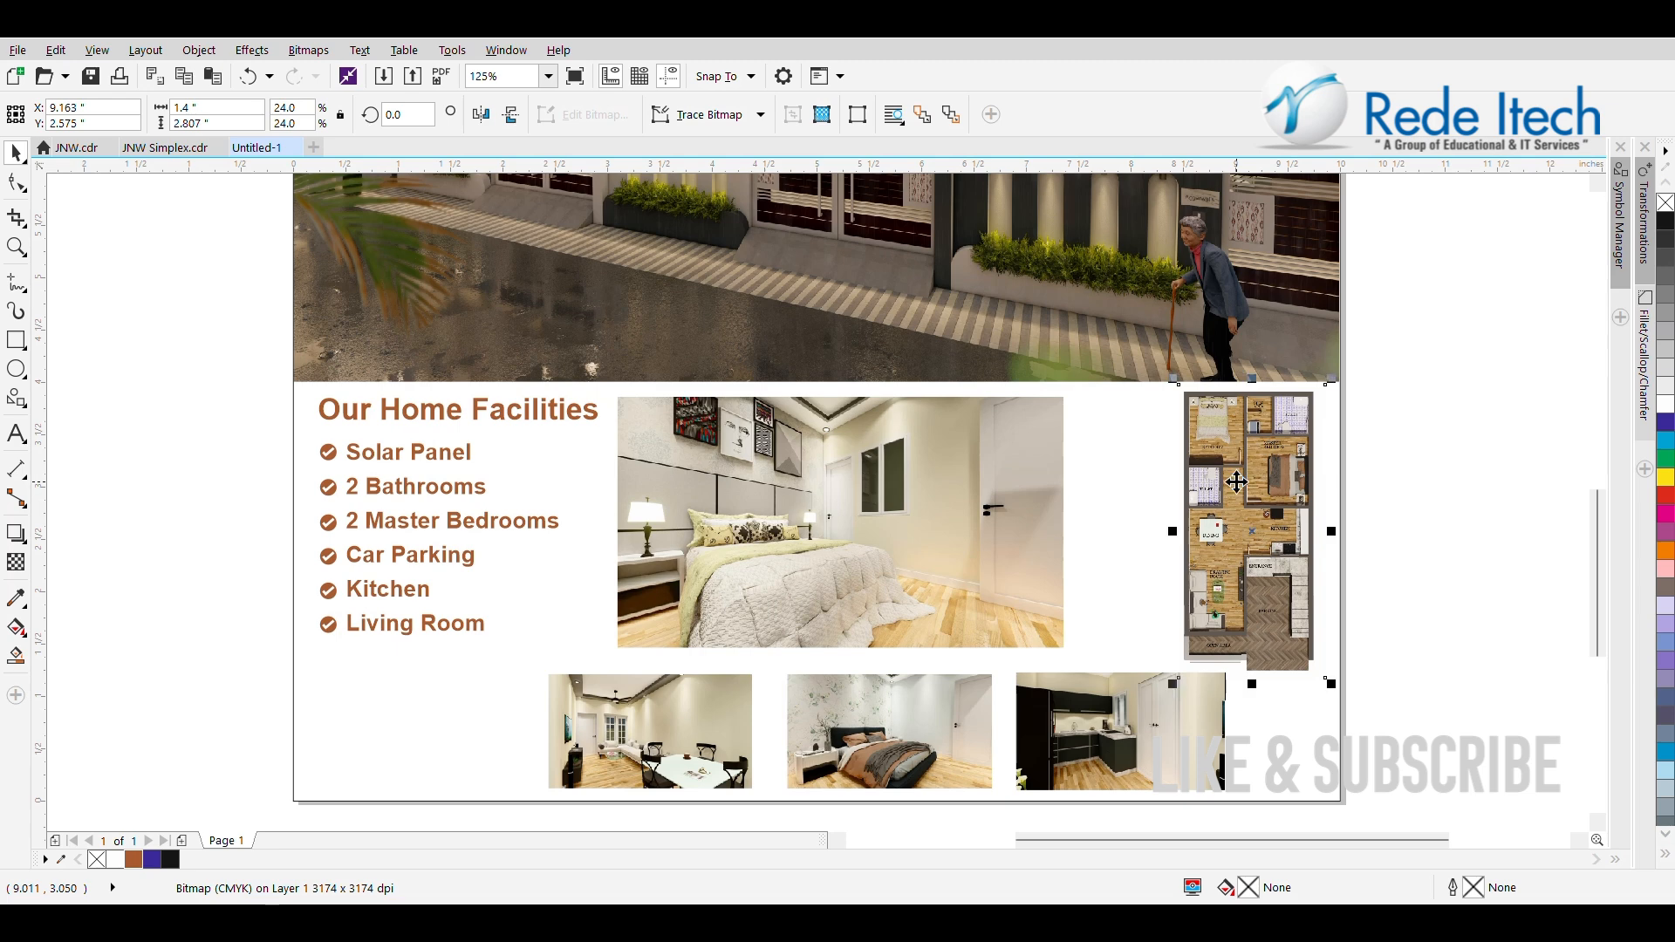
drag(1231, 482, 1231, 485)
Nudge the bedroom photo to about X 5.58", Y 2.65", between the facilities list and the floor plan
click(945, 495)
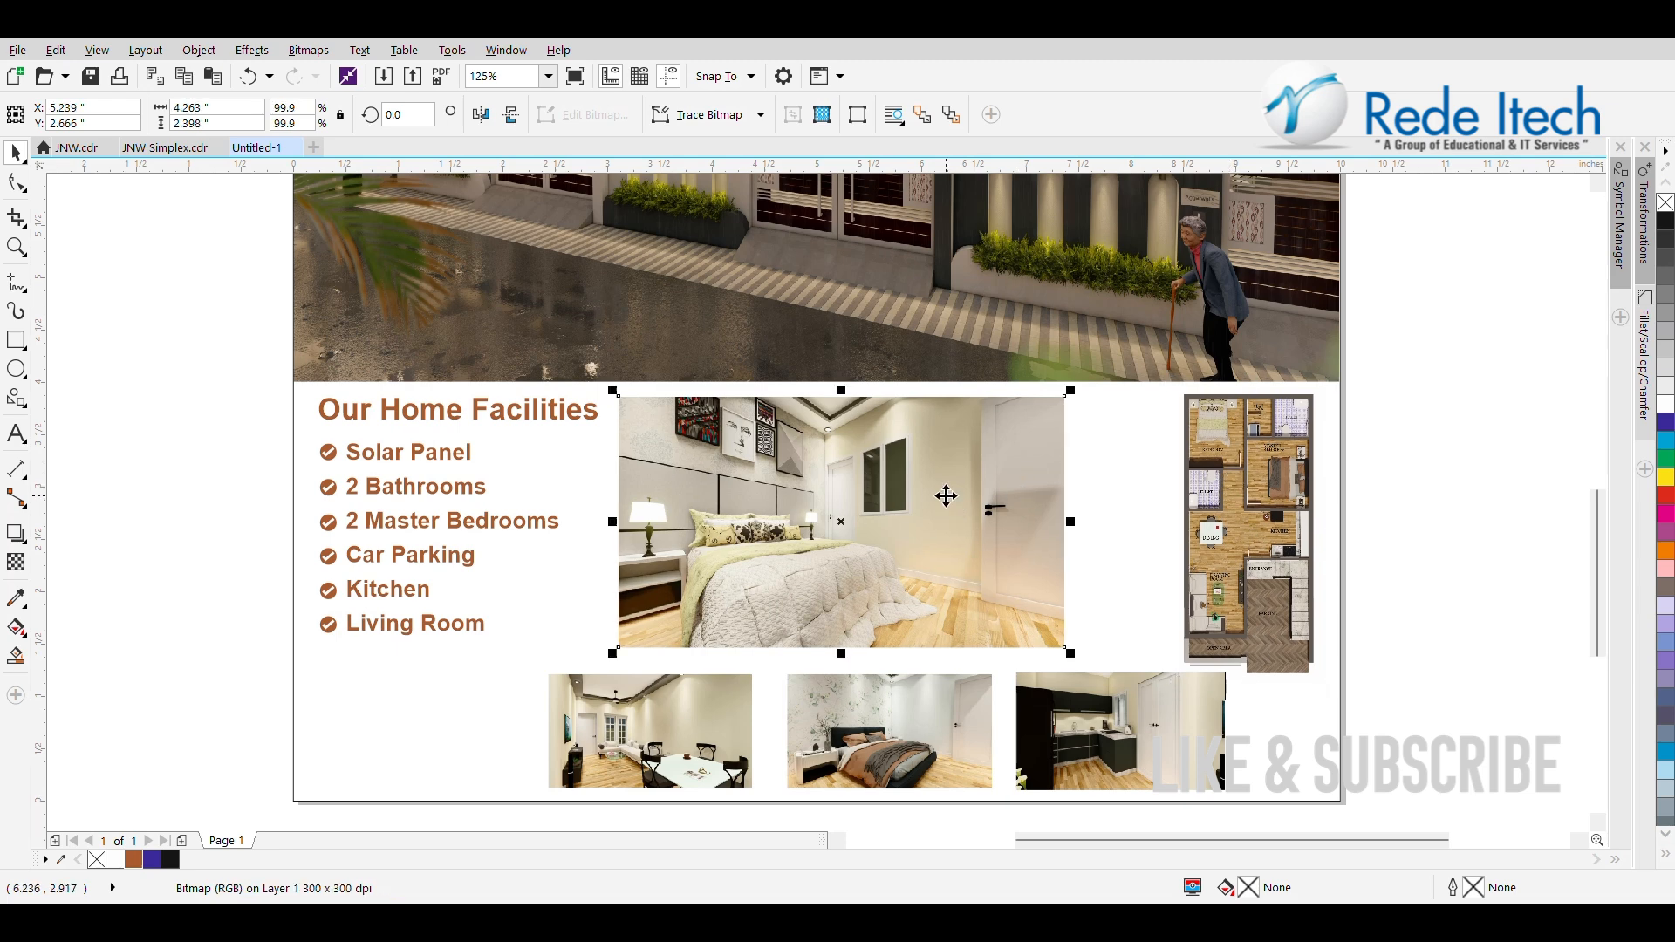
key(Right)
key(Right)
key(Right)
key(Right)
key(Right)
key(Right)
key(Right)
key(Right)
key(Right)
key(Right)
key(Right)
key(Right)
key(Right)
key(Right)
key(Right)
key(Right)
key(Right)
key(Right)
key(Right)
key(Right)
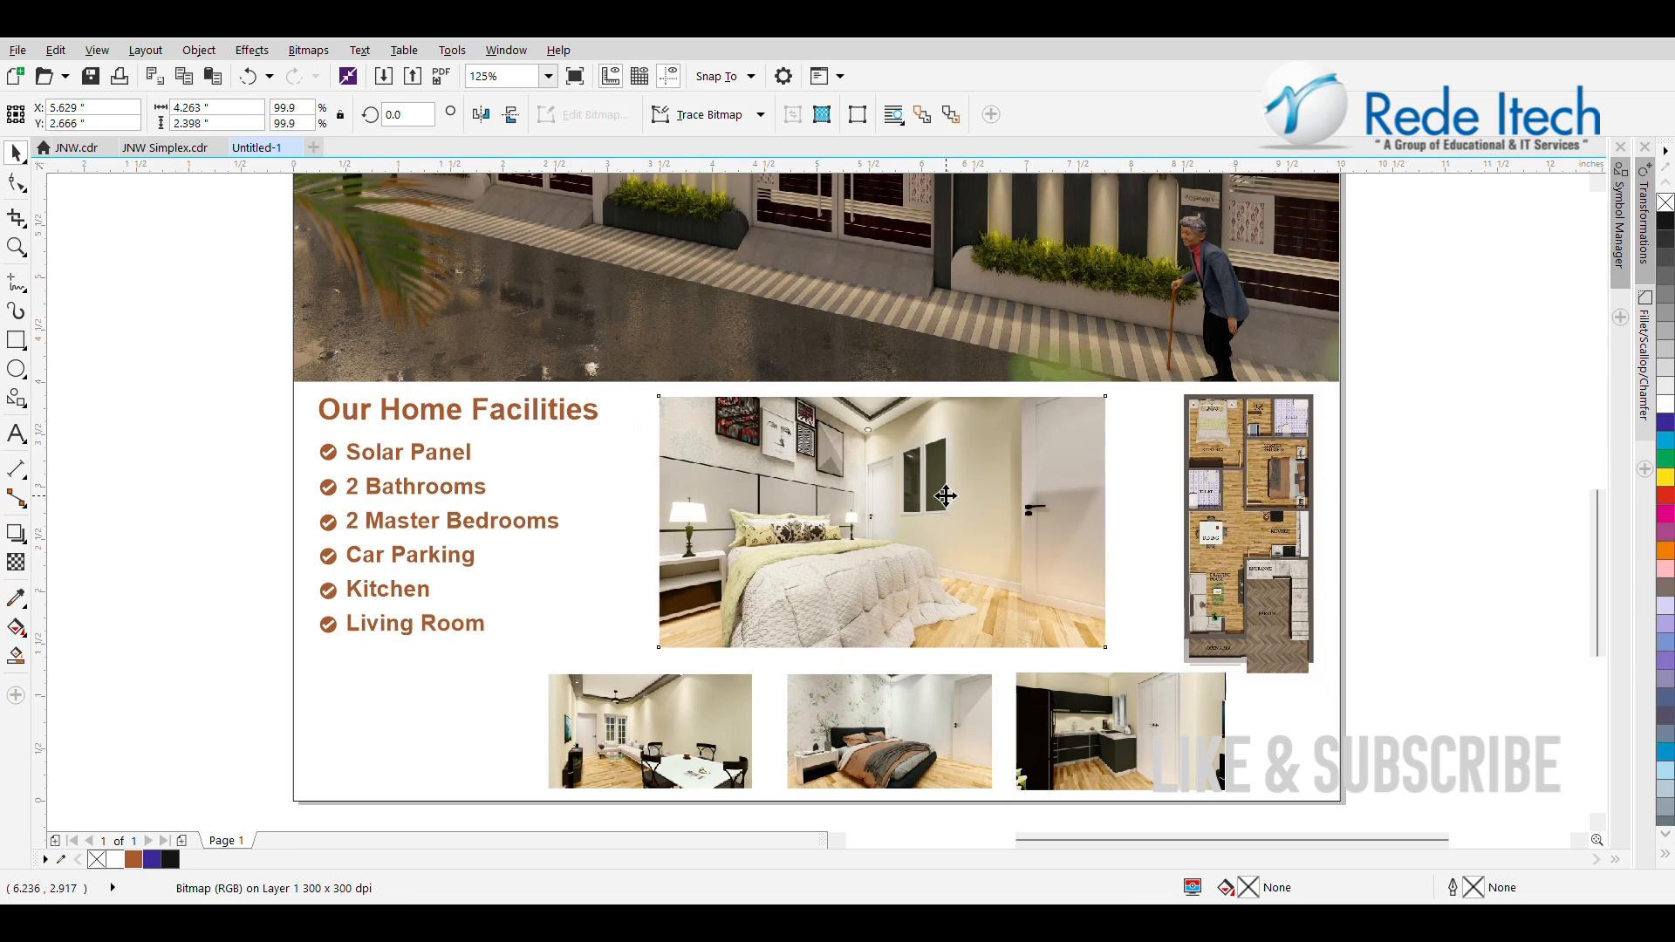
key(Down)
key(Down)
key(Left)
key(Left)
key(Left)
key(Left)
key(Left)
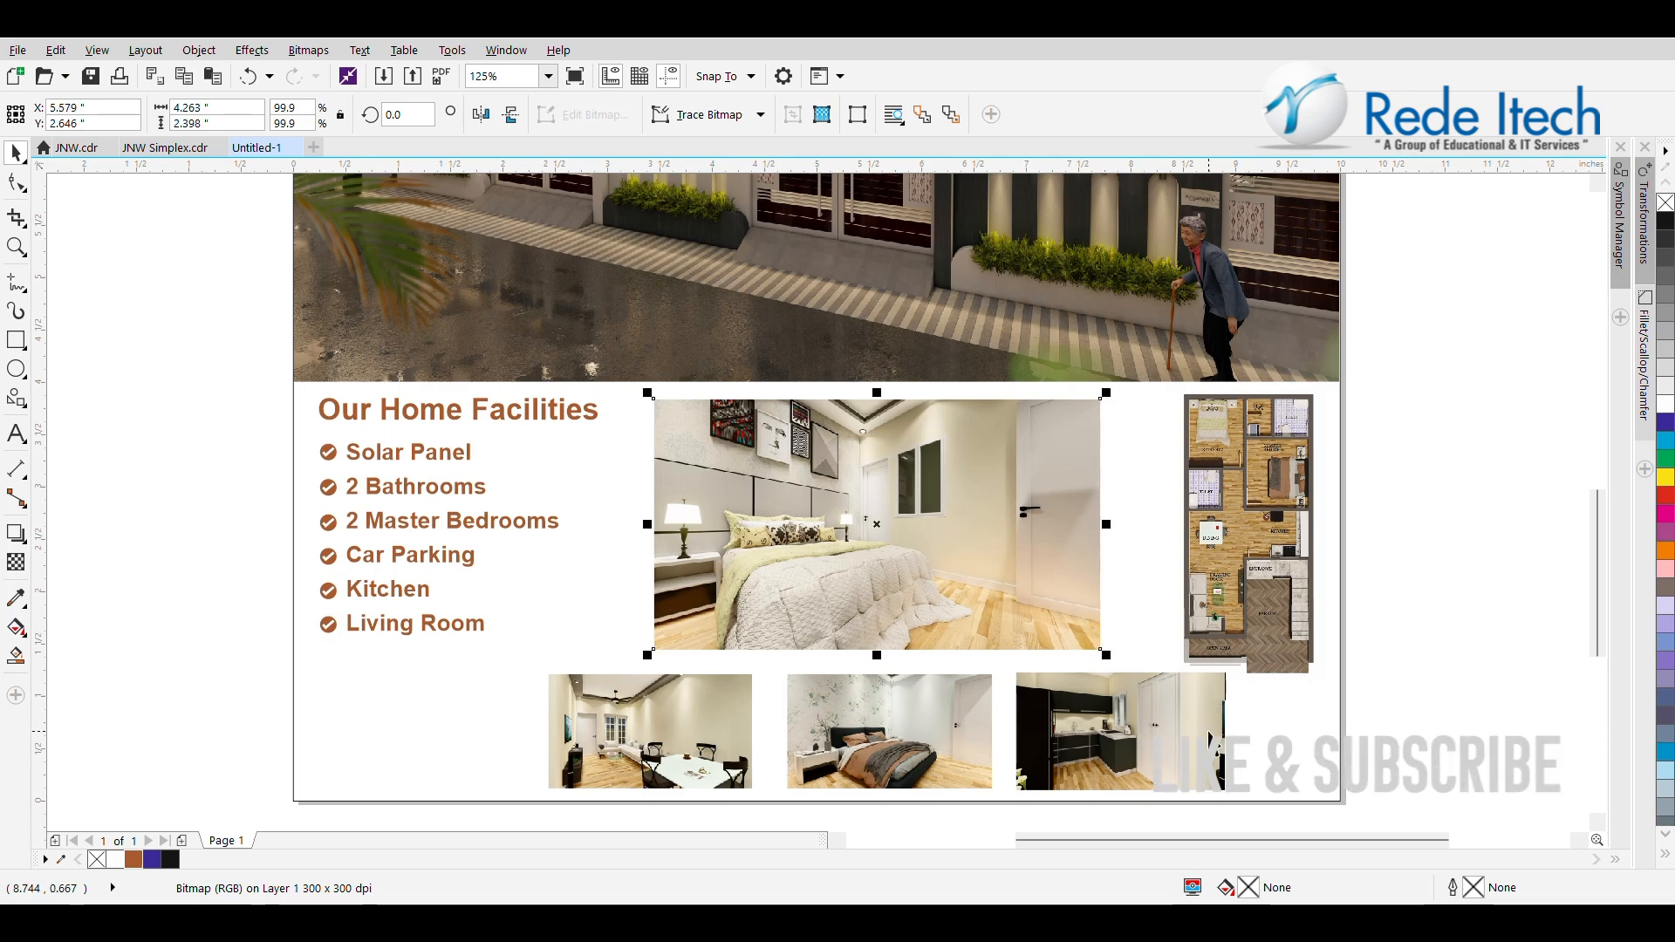
Select the three small interior photos together and nudge them to about X 5.76", Y 0.67"
scroll(1209, 732, down, 2)
click(1156, 731)
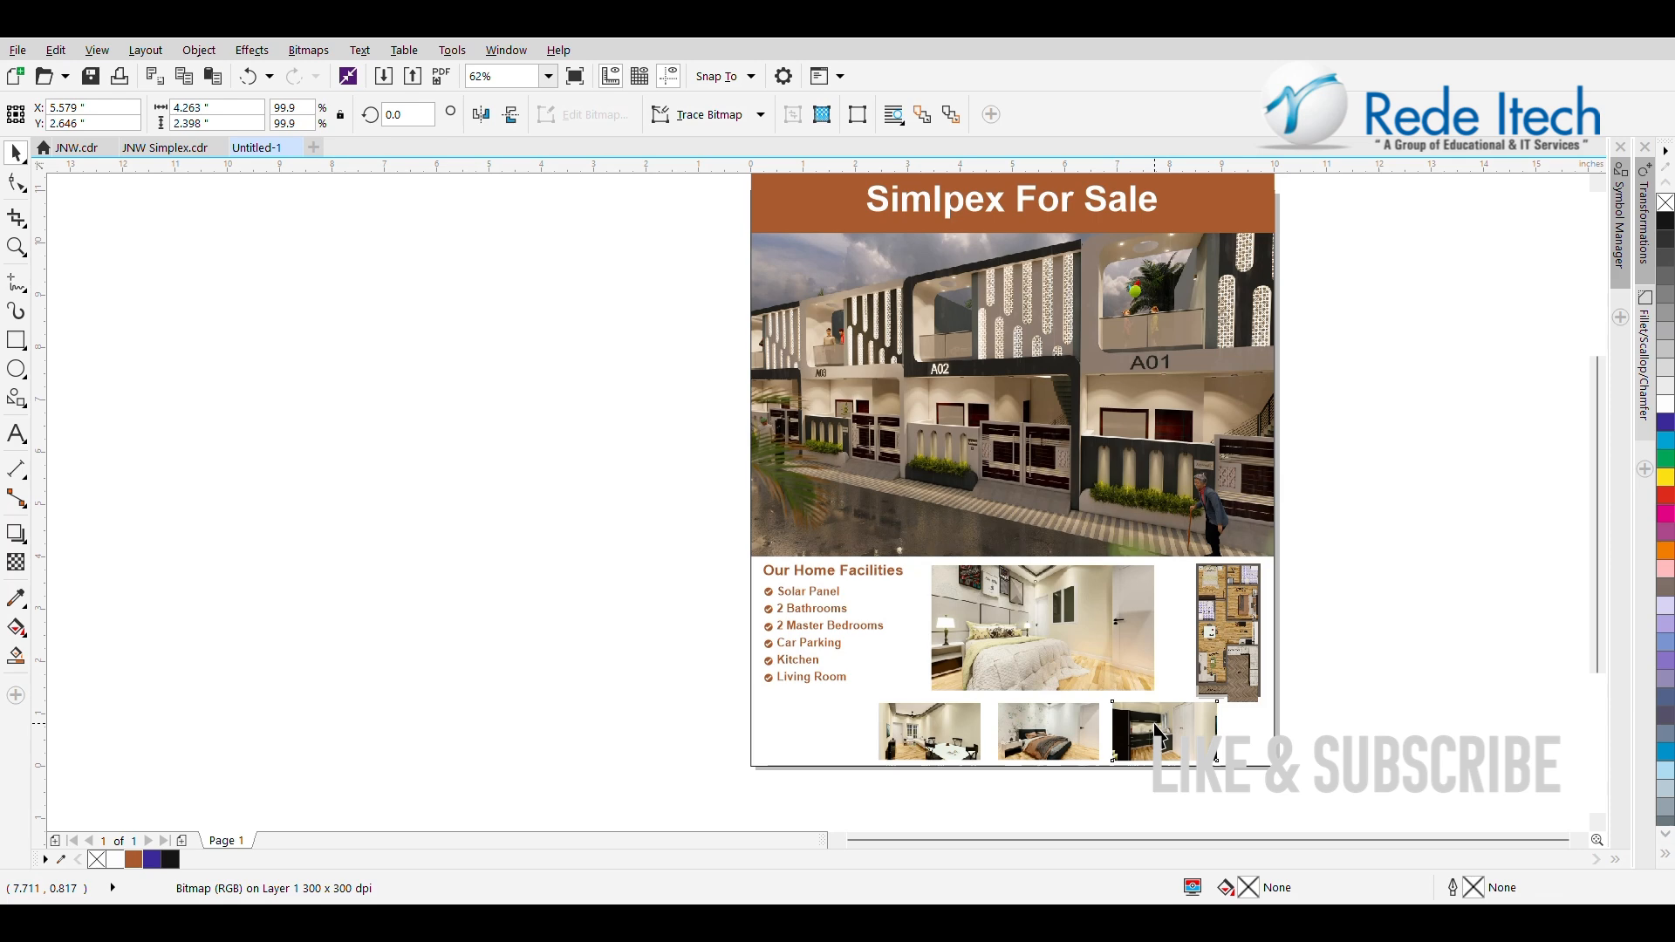
drag(823, 805, 1262, 695)
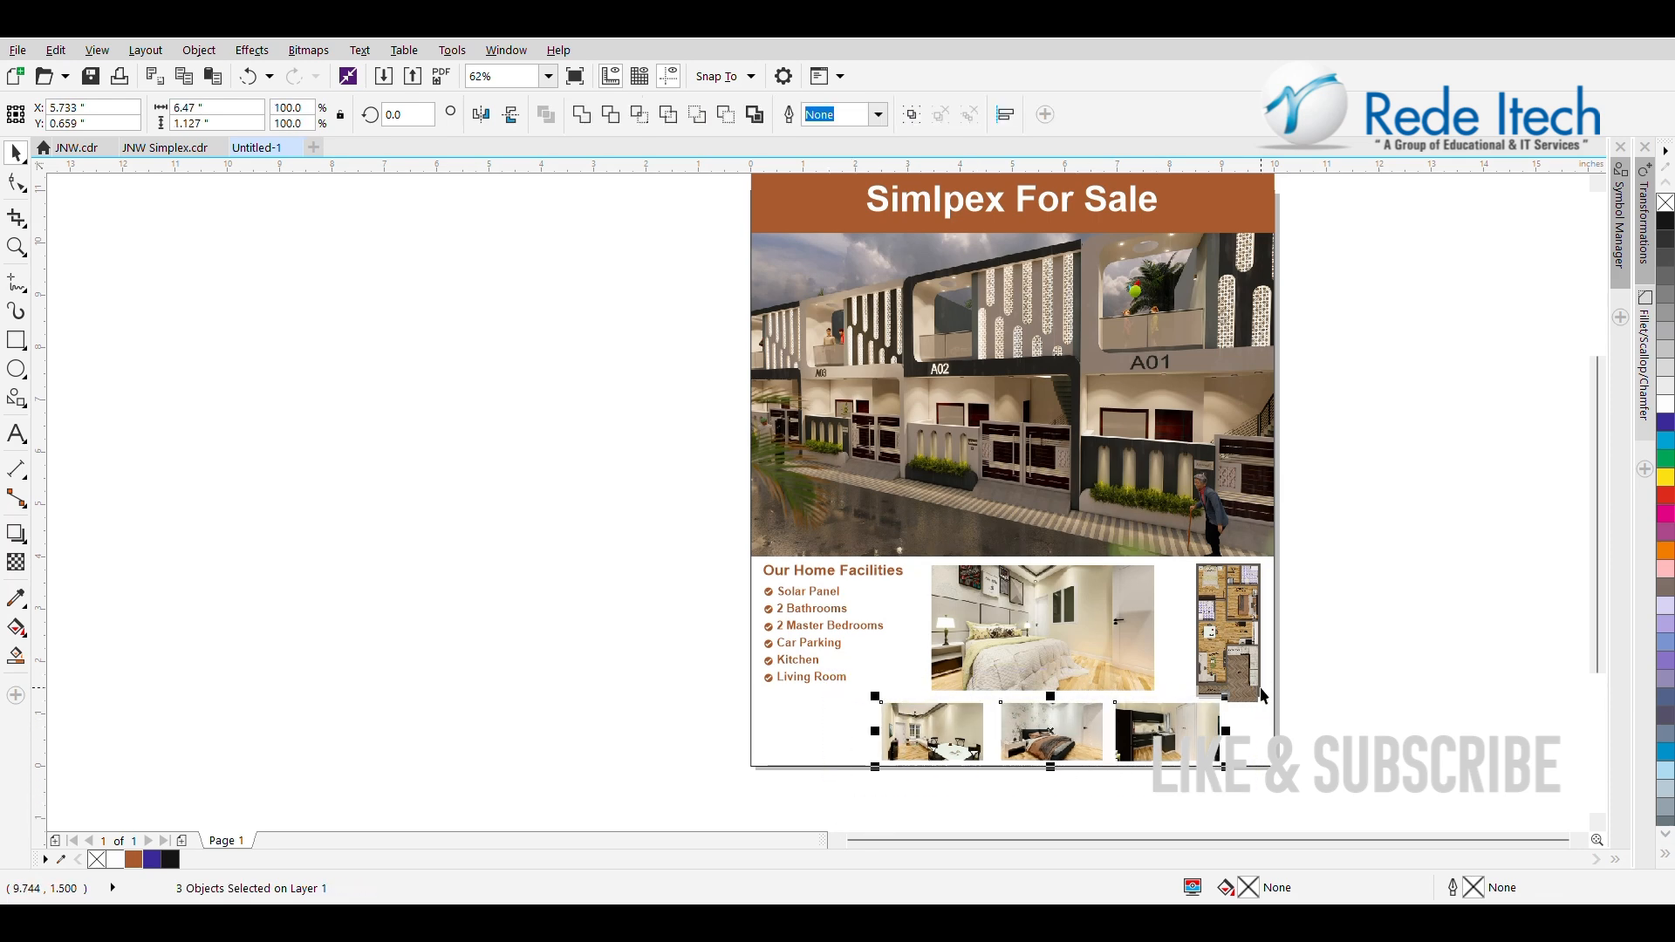
key(Right)
key(Right)
key(Right)
key(Down)
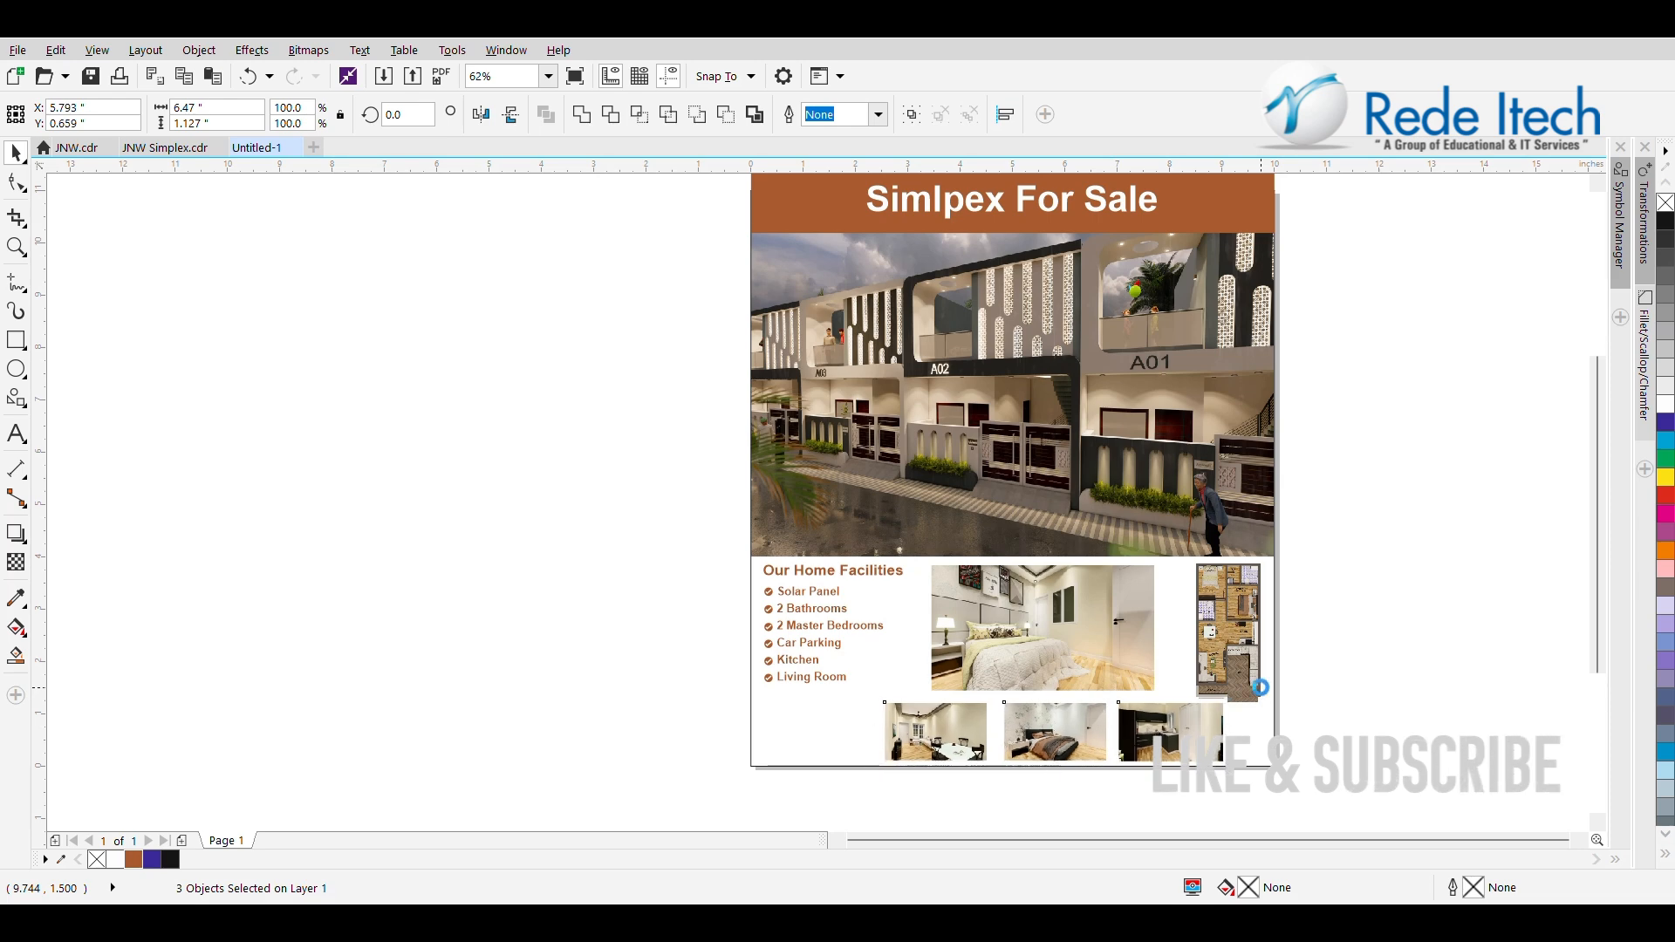
key(Right)
key(Up)
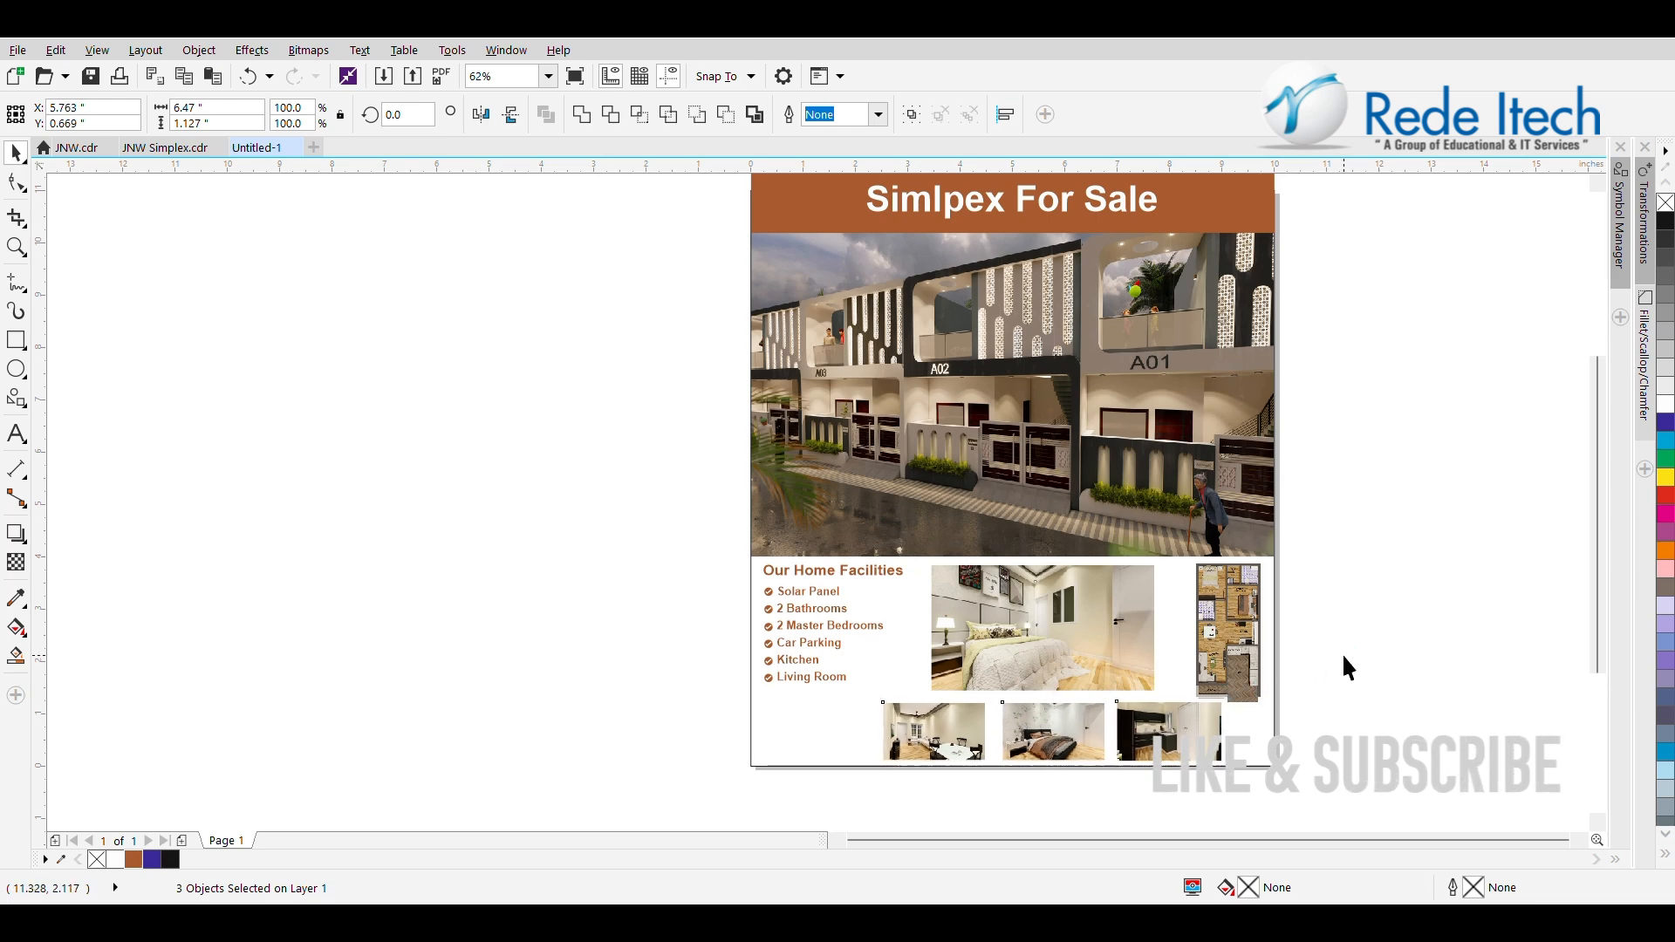
click(1325, 650)
Scale the floor plan down to about 1.30 x 2.61 inches and nudge it slightly down
click(1251, 641)
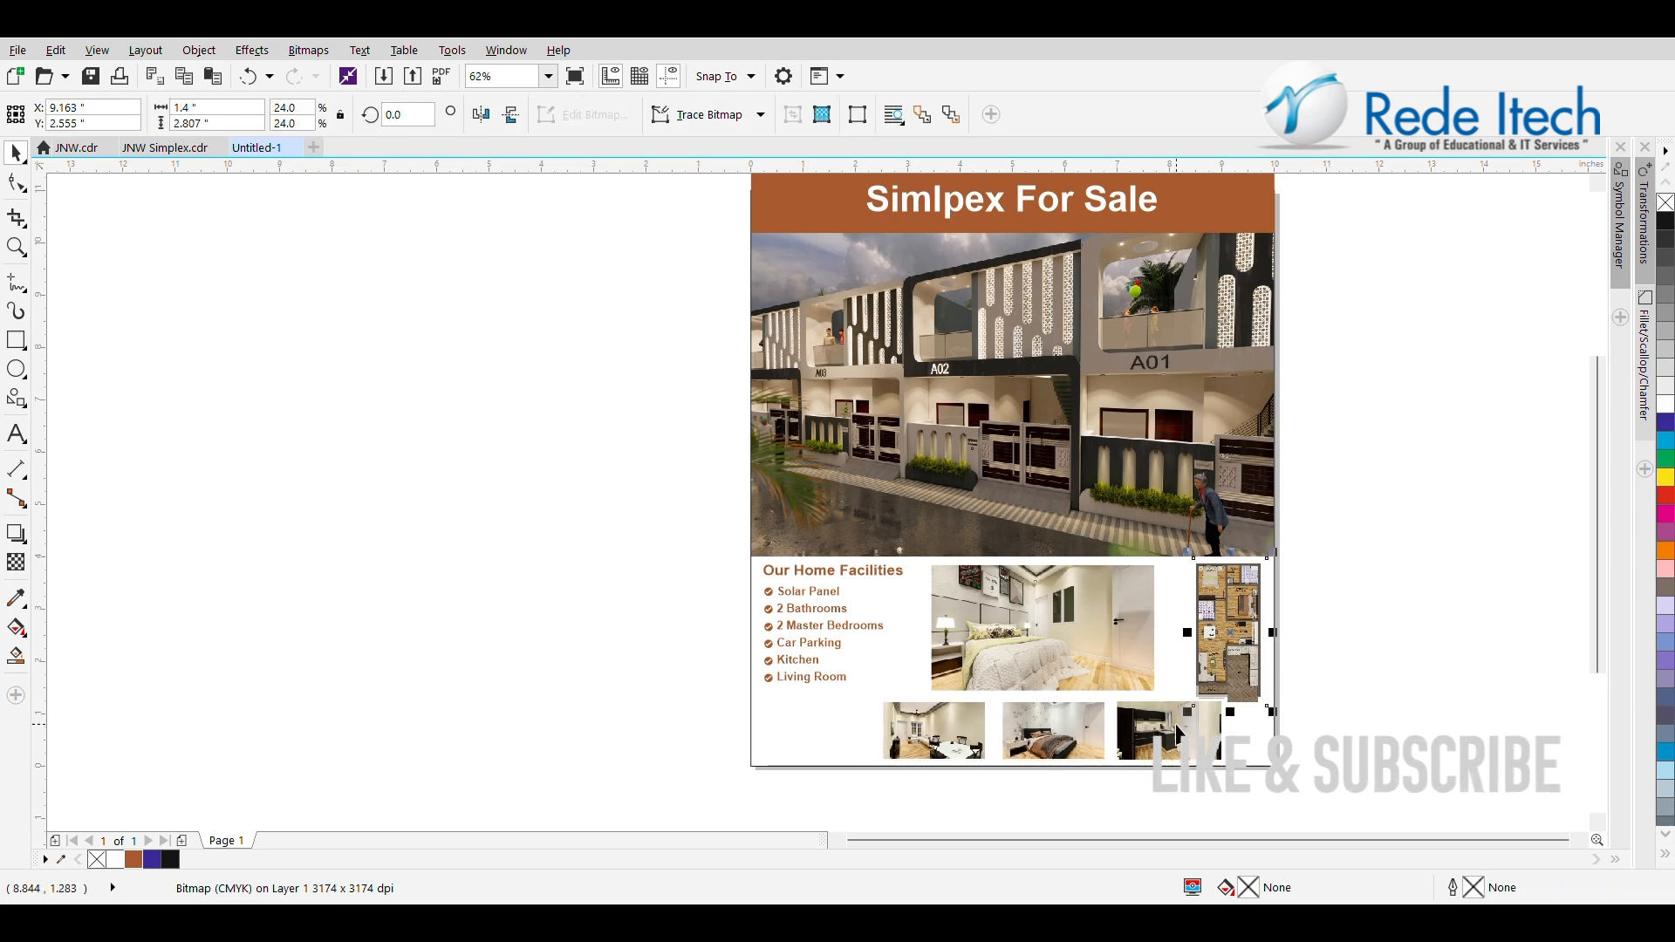
drag(1187, 711, 1193, 700)
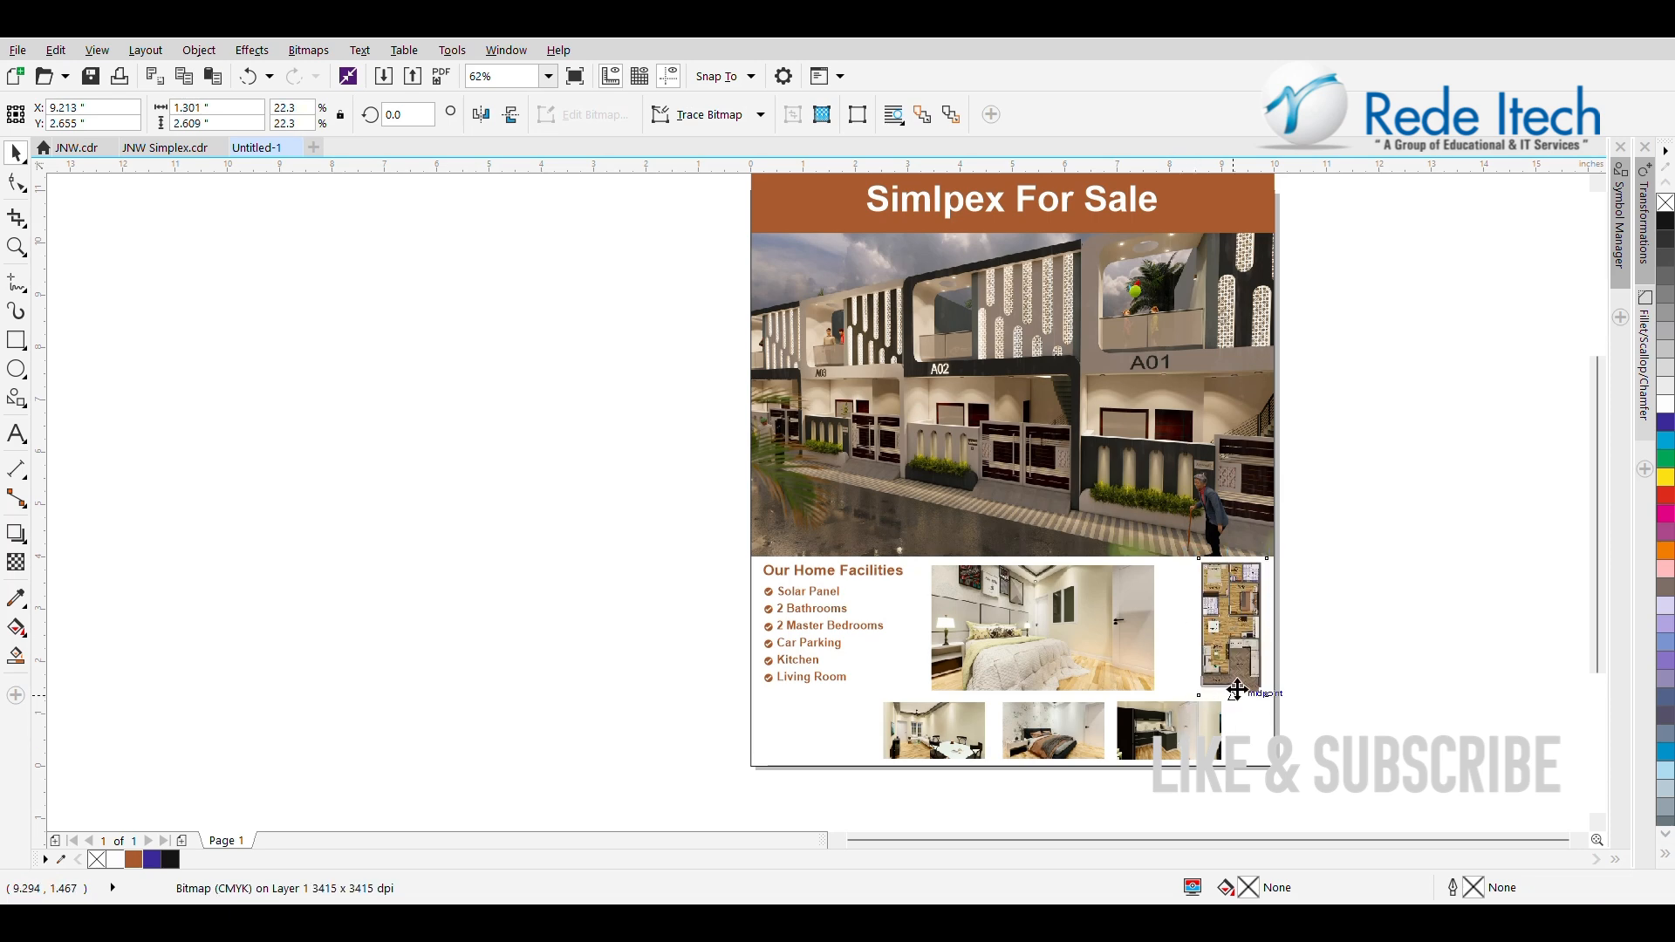
key(Down)
key(Down)
Select the row of three small interior photos and nudge it farther right beneath the bedroom photo
drag(1229, 694, 708, 809)
key(Right)
key(Right)
key(Right)
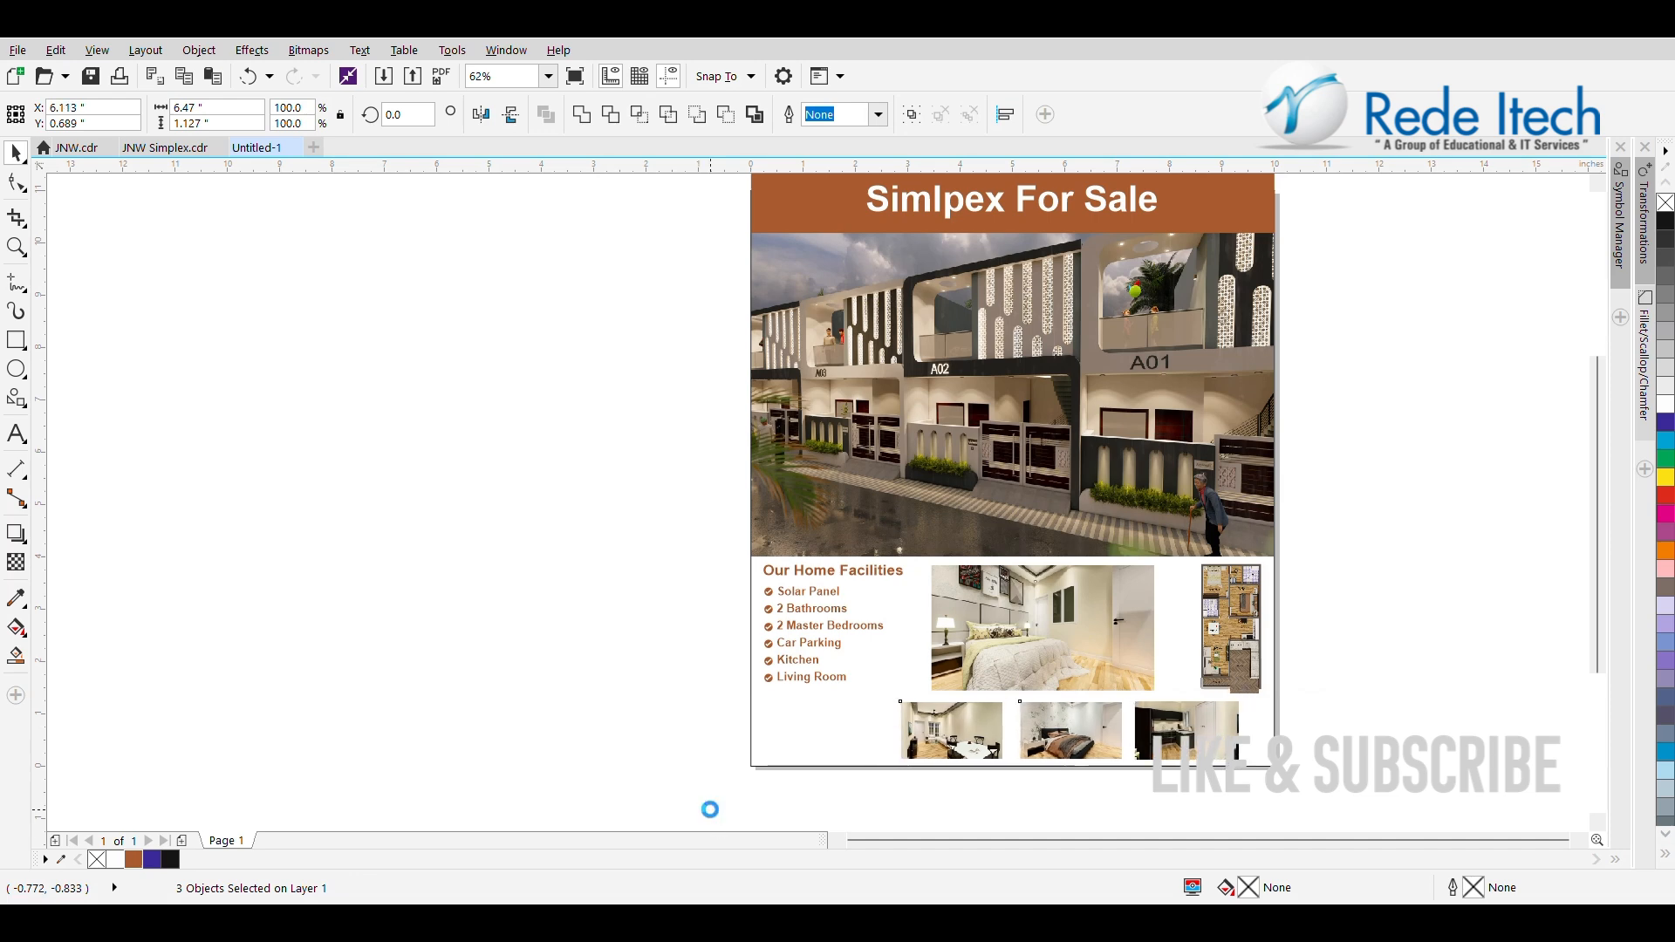
key(Left)
Nudge the large bedroom photo right toward the floor plan and align it vertically at about Y 2.64"
click(1061, 646)
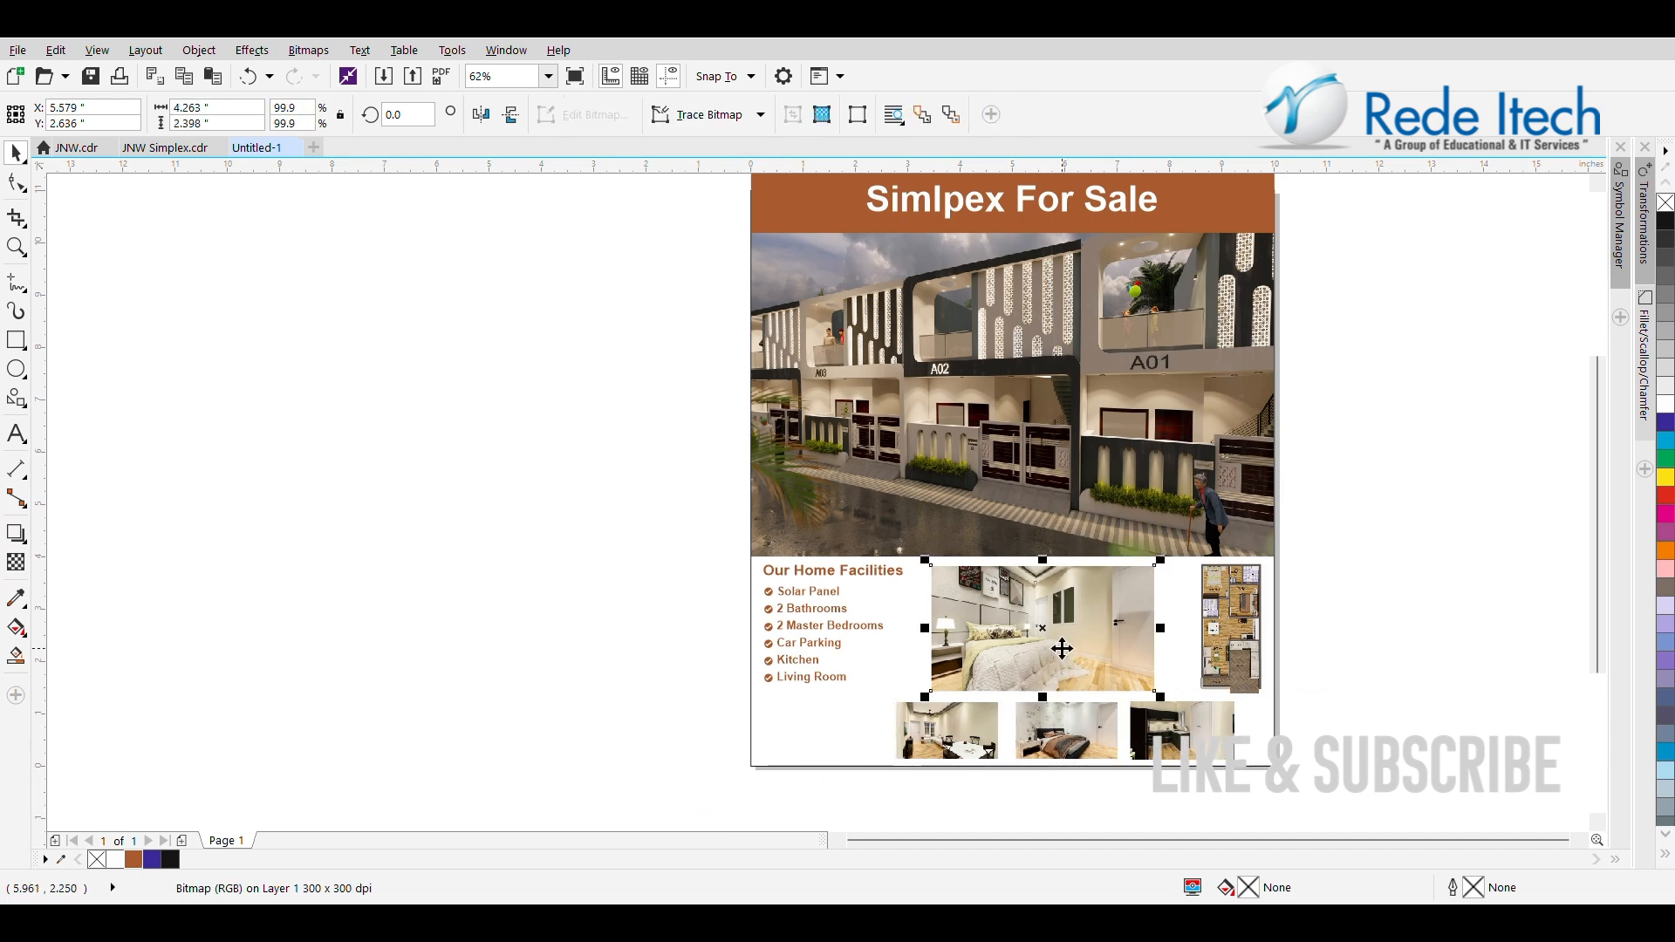
key(Right)
key(Right)
key(Right)
key(Right)
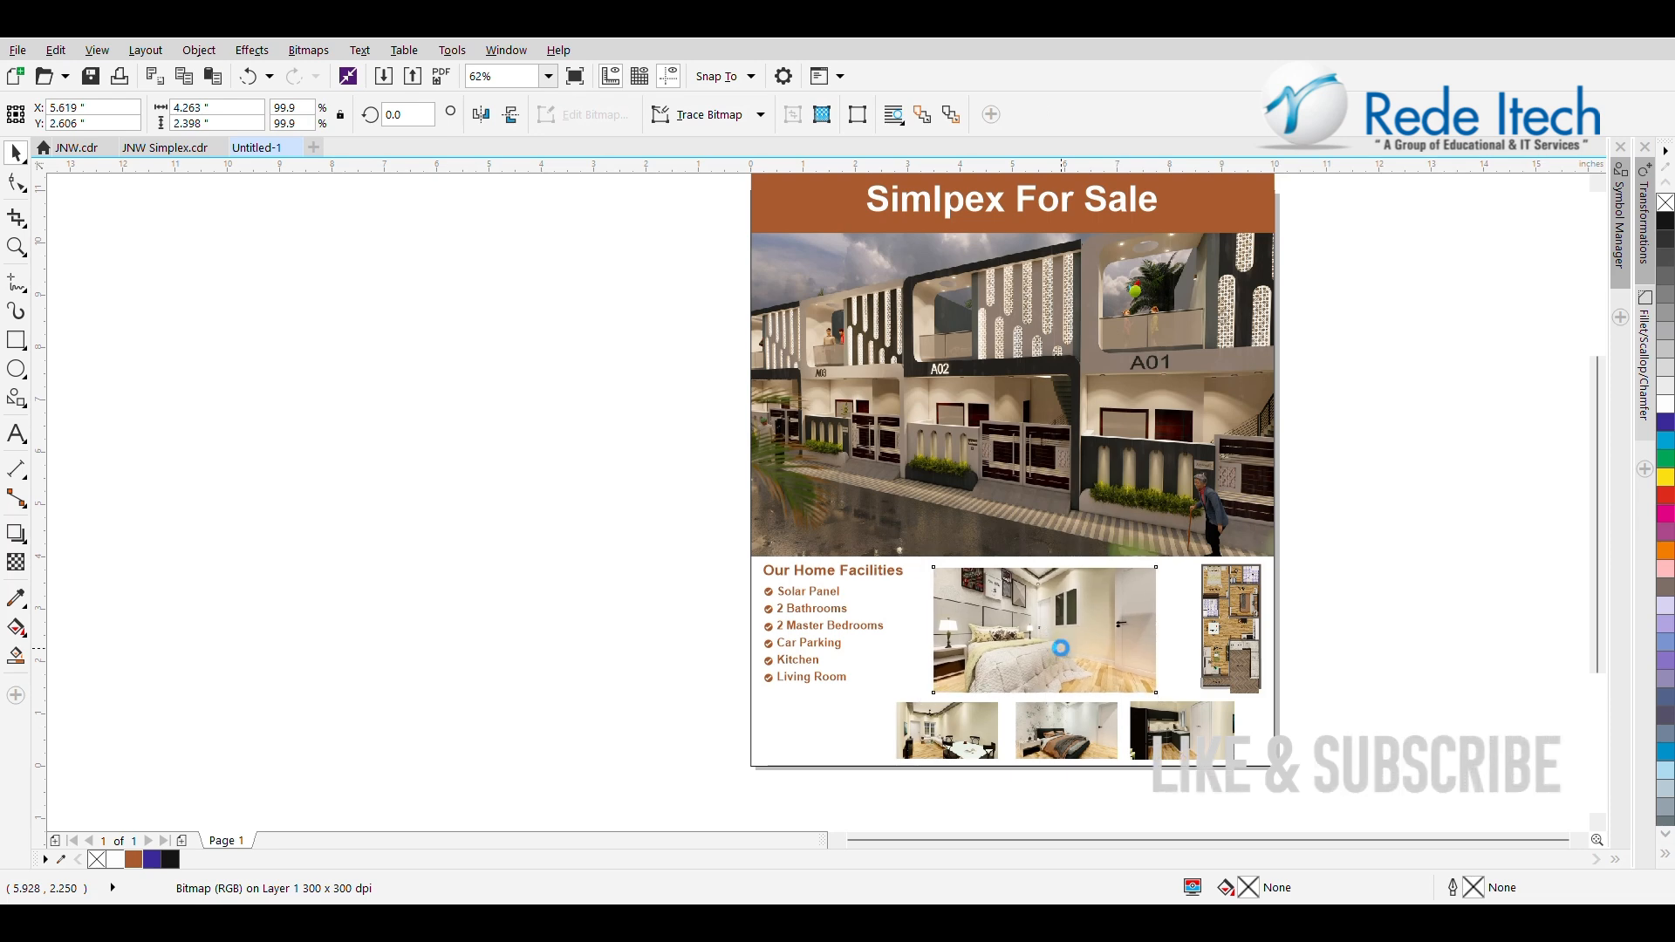
key(Right)
key(Right)
key(Right)
key(Right)
key(Right)
key(Right)
key(Right)
key(Right)
key(Down)
key(Down)
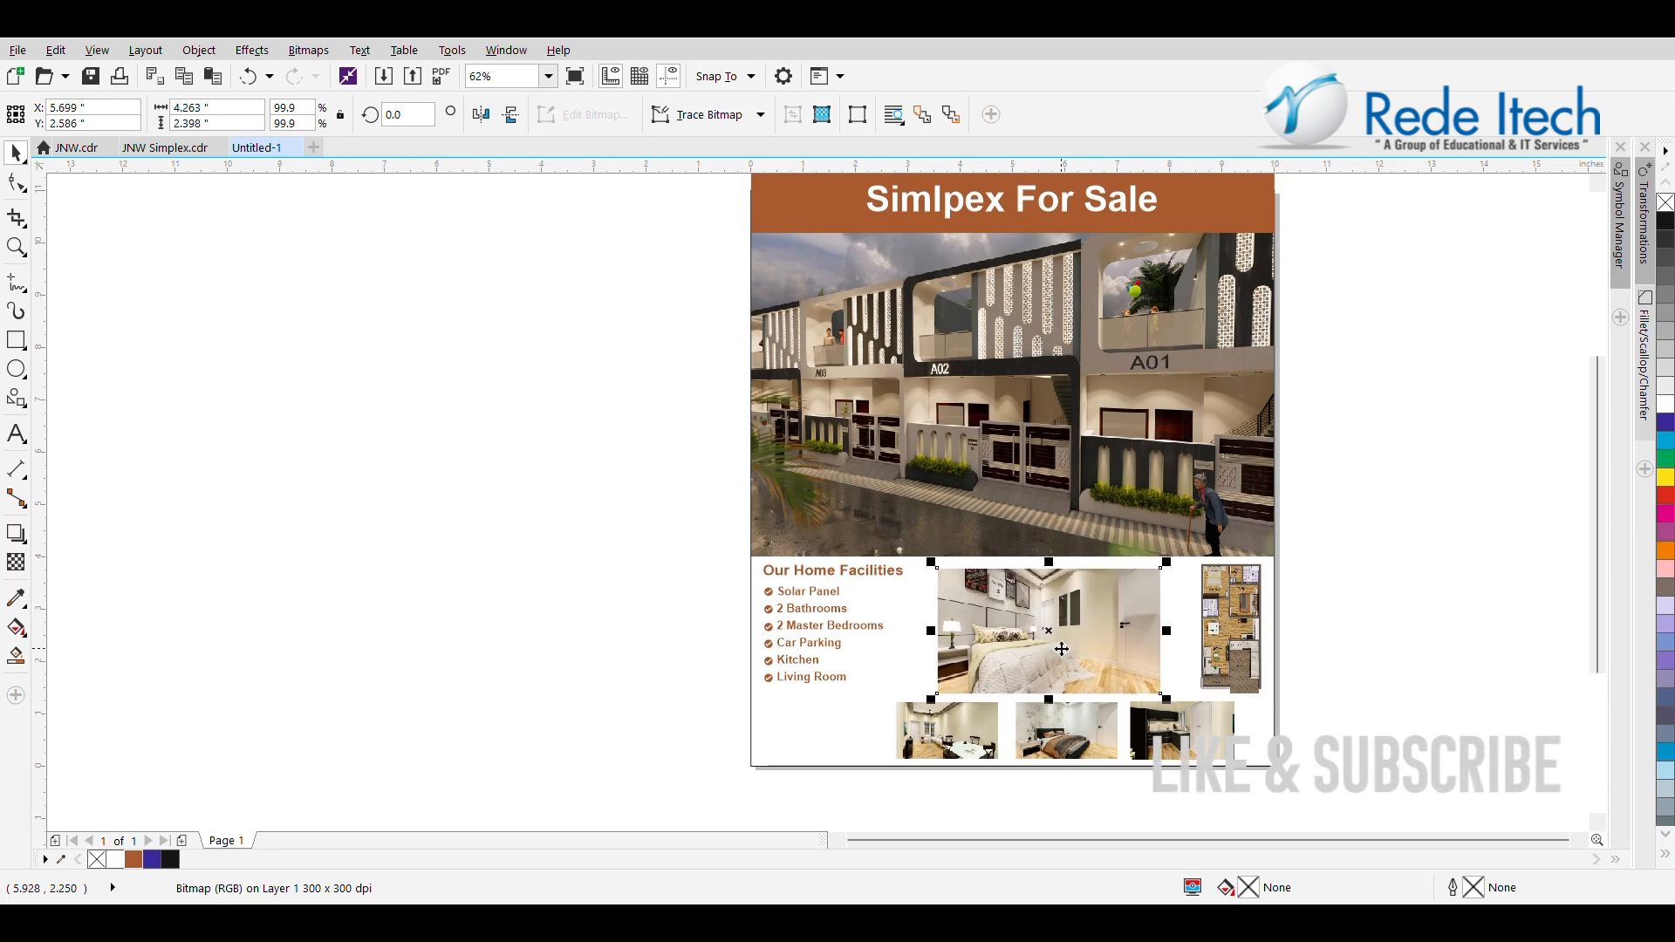
key(Right)
key(Up)
key(Up)
key(Up)
key(Up)
key(Up)
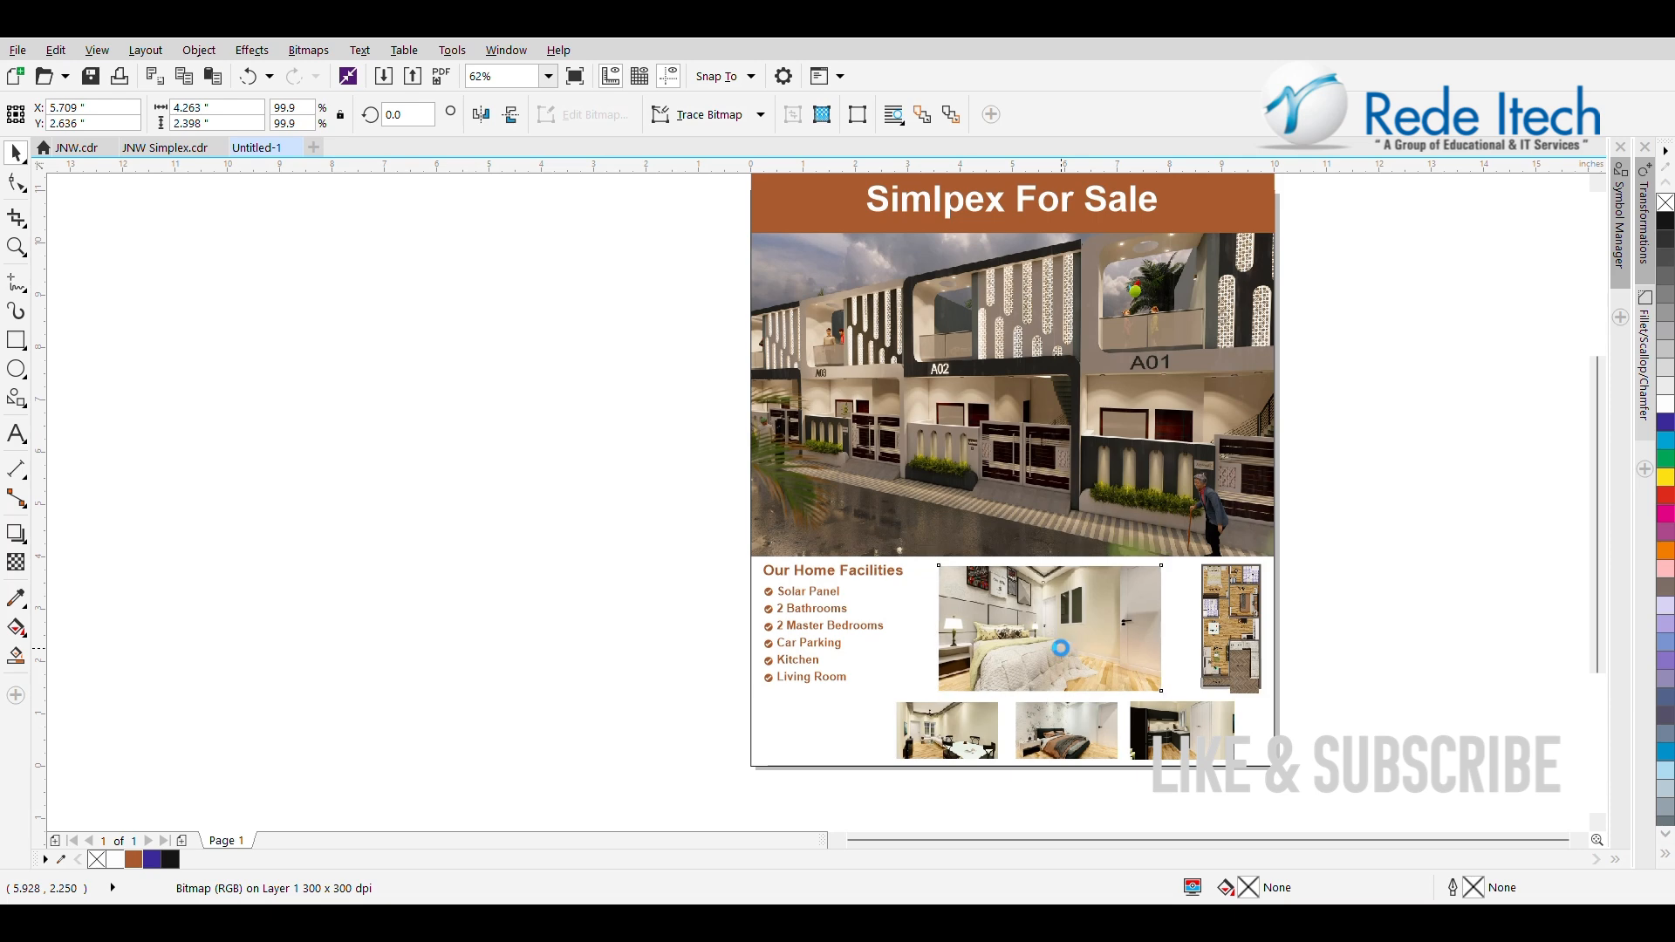
key(Right)
key(Right)
key(Right)
key(Right)
key(Right)
key(Right)
key(Right)
key(Right)
Nudge the "Our Home Facilities" heading and its list slightly down beside the bedroom photo, and select only the list's check marks
drag(685, 533, 939, 694)
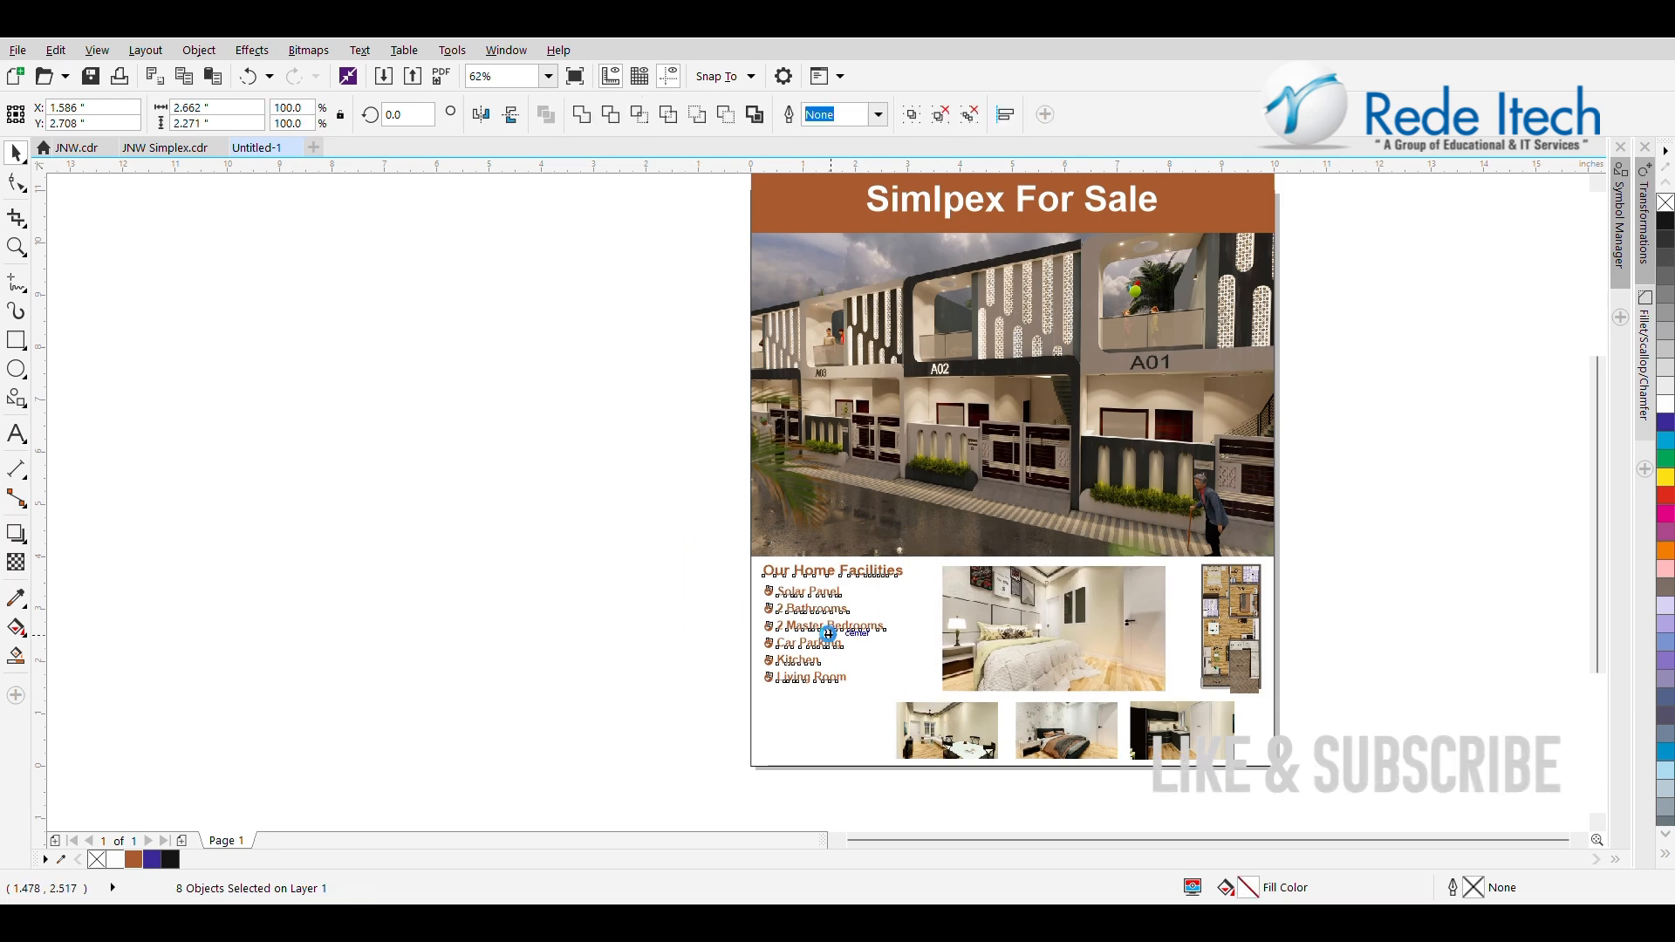
key(Down)
key(Down)
key(Down)
key(Down)
key(Down)
click(552, 594)
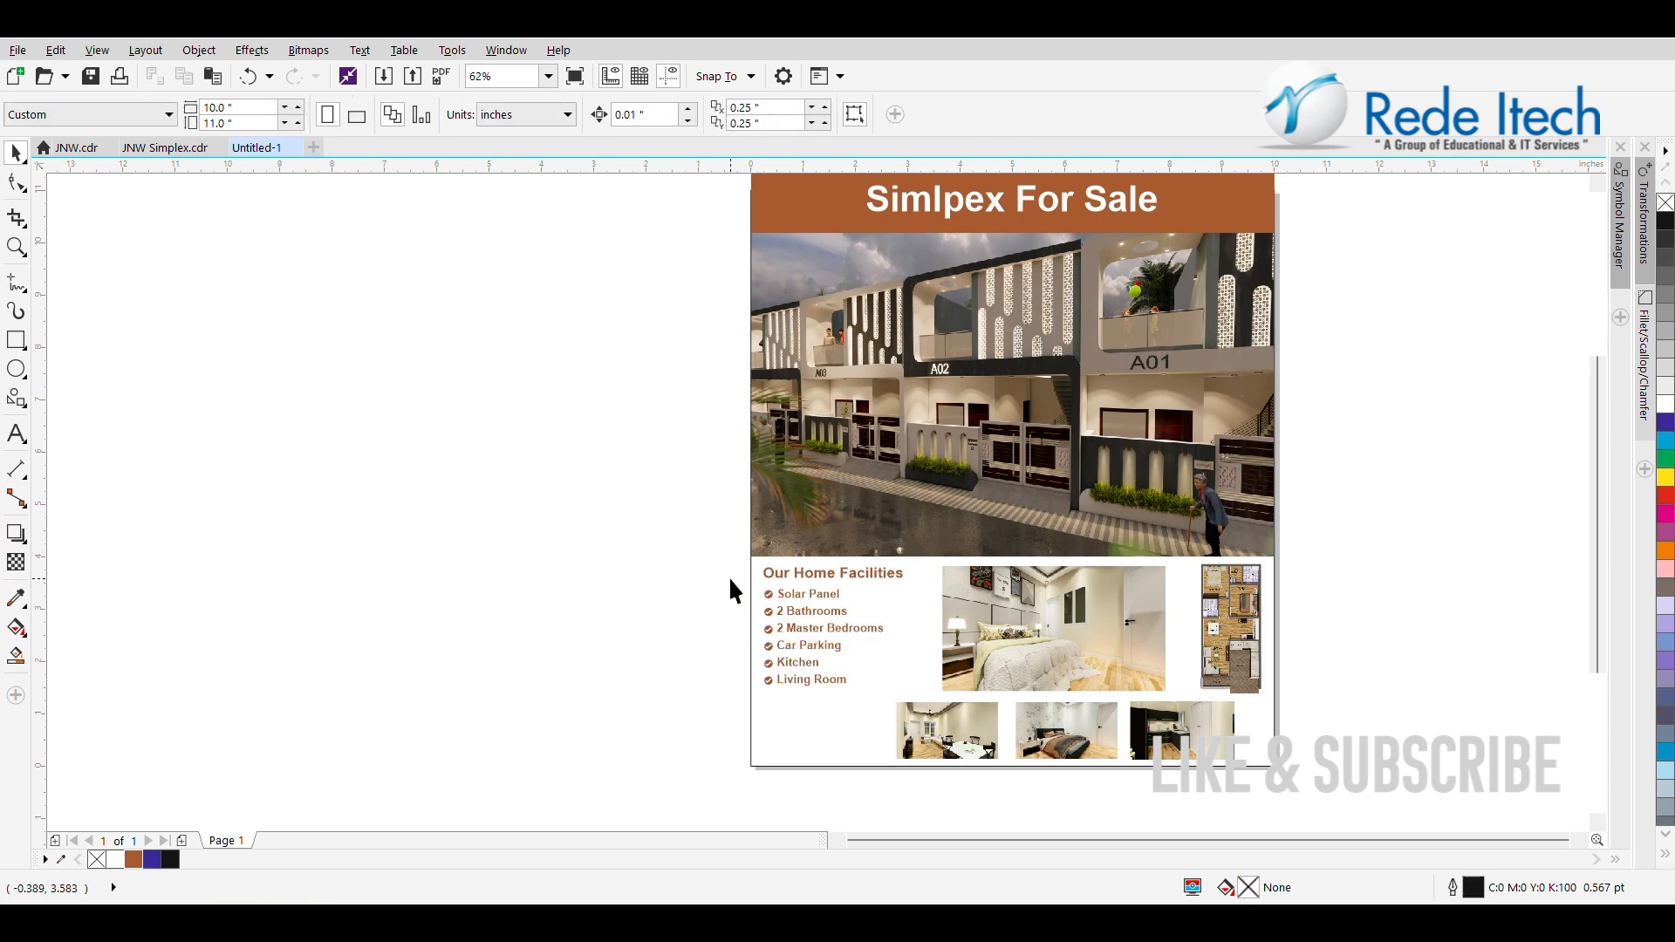
drag(731, 581, 807, 693)
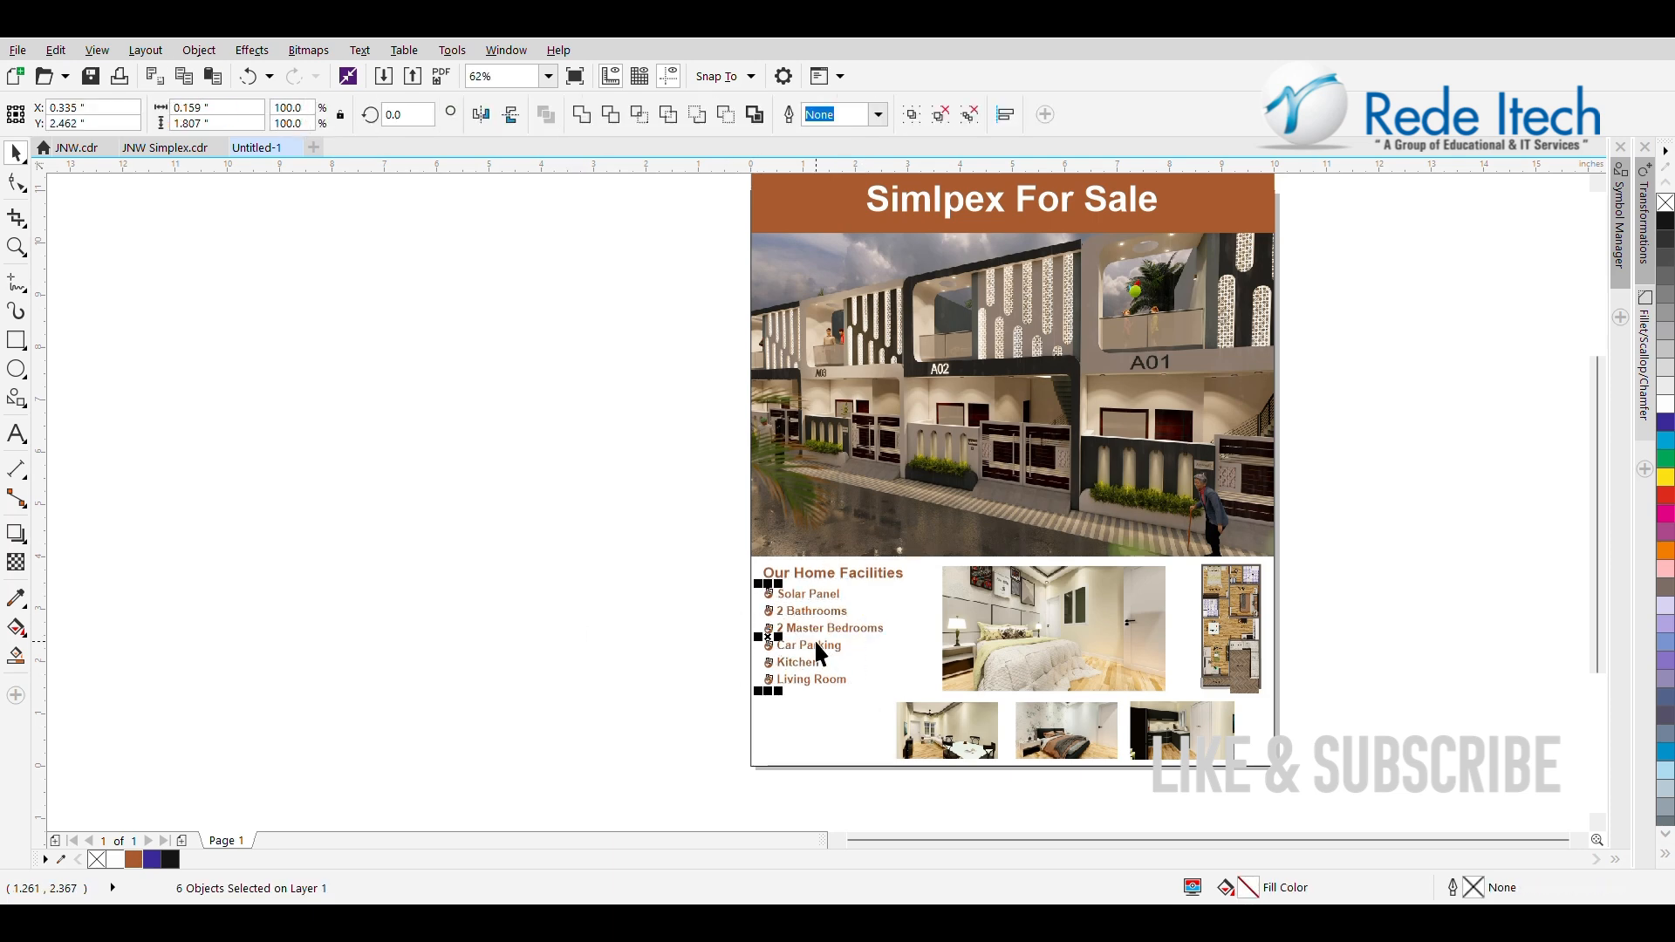
click(719, 645)
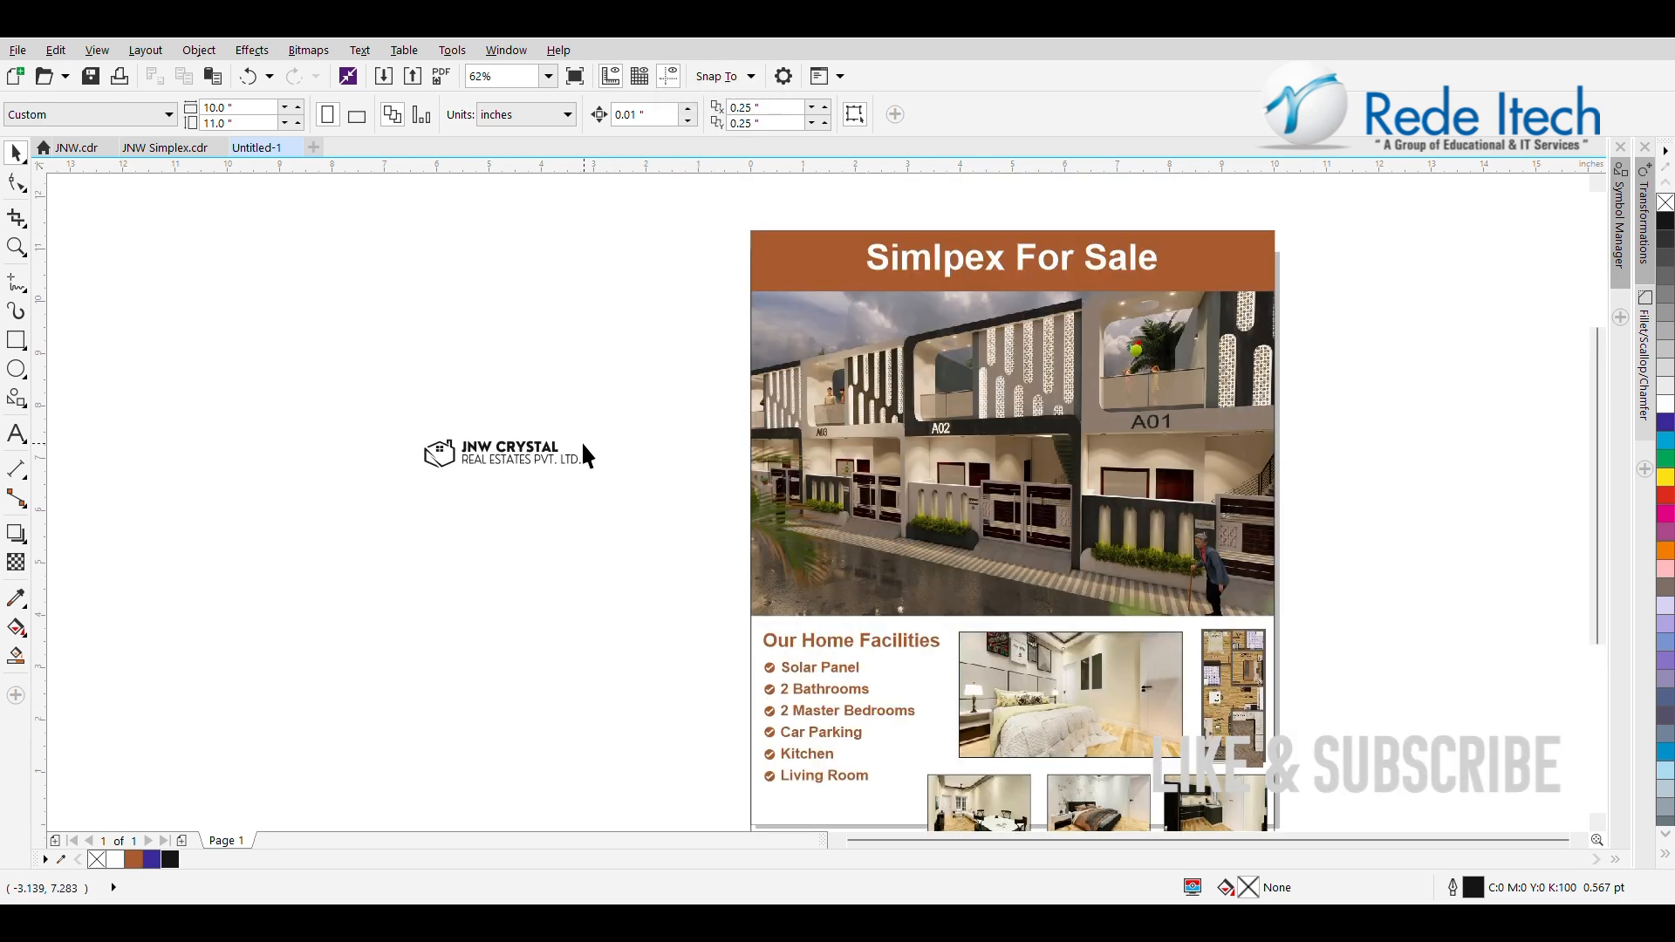
Select the JNW Crystal logo beside the page and examine the overall layout of the whole flyer
click(544, 451)
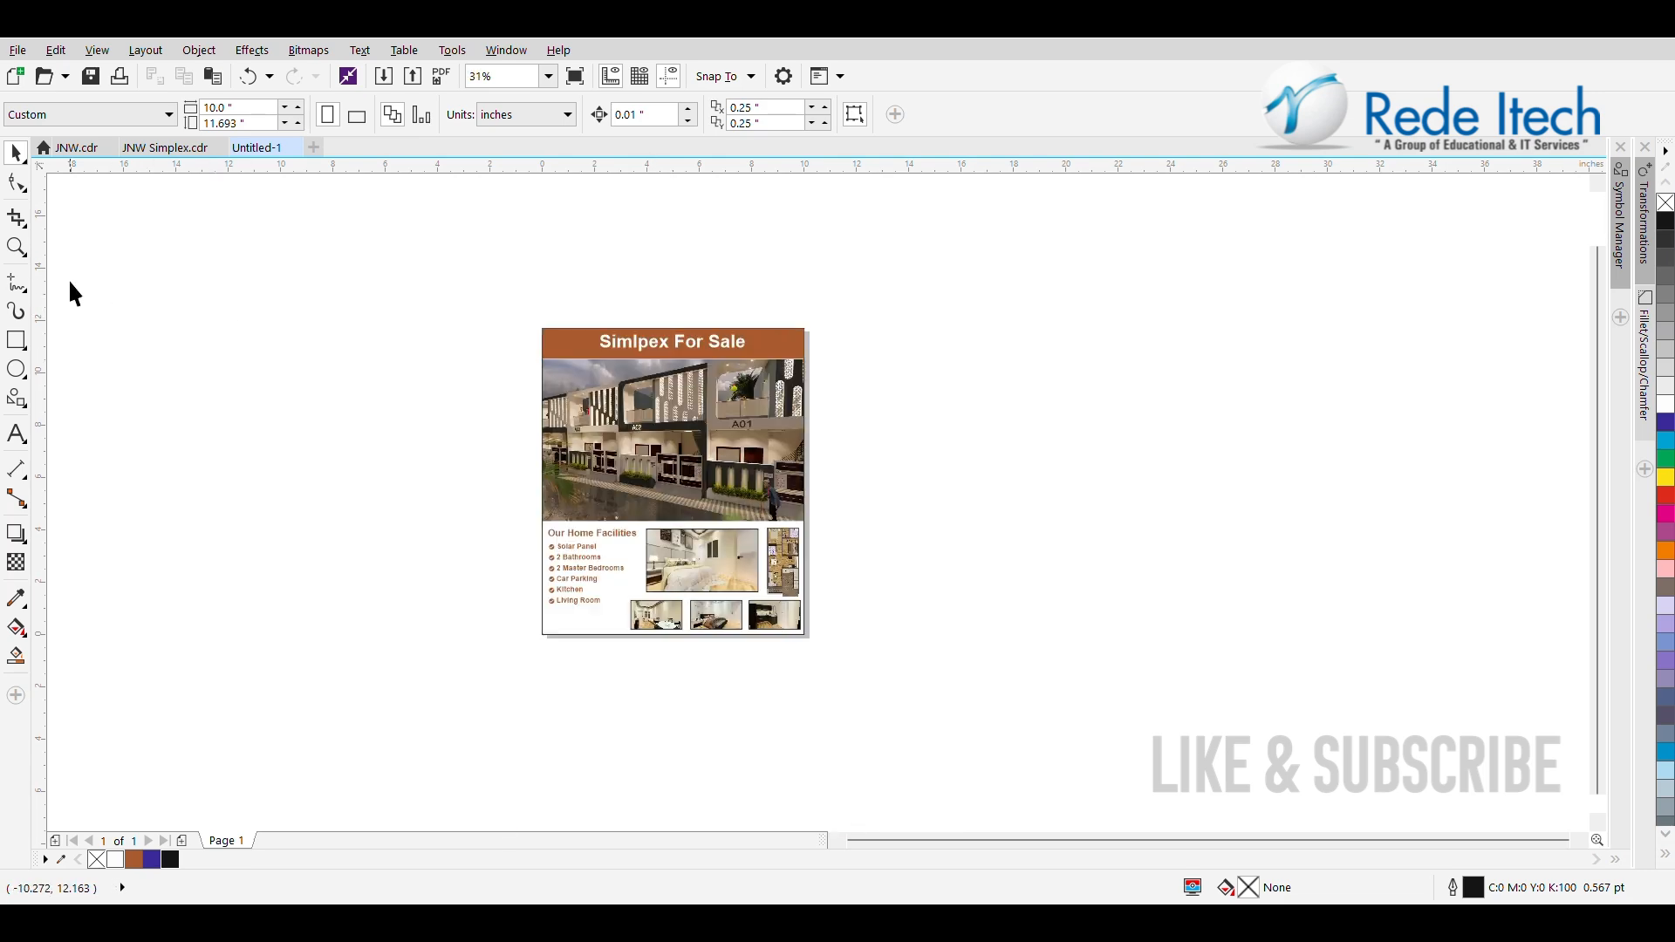
click(15, 248)
drag(516, 285, 851, 680)
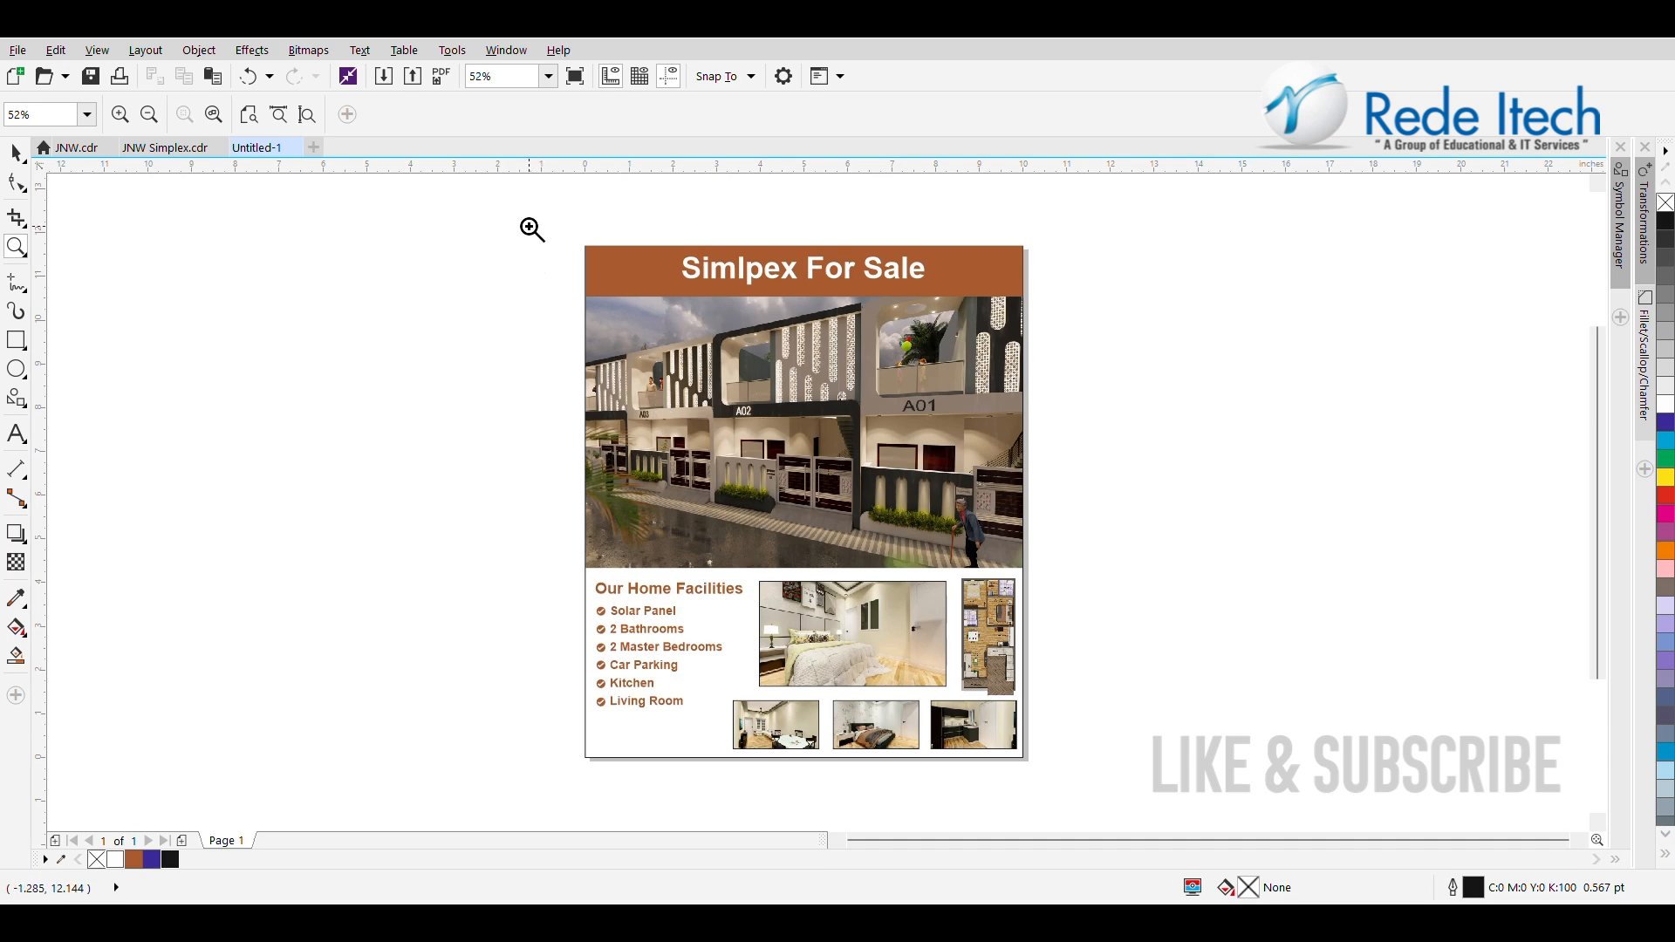
drag(509, 192, 1122, 820)
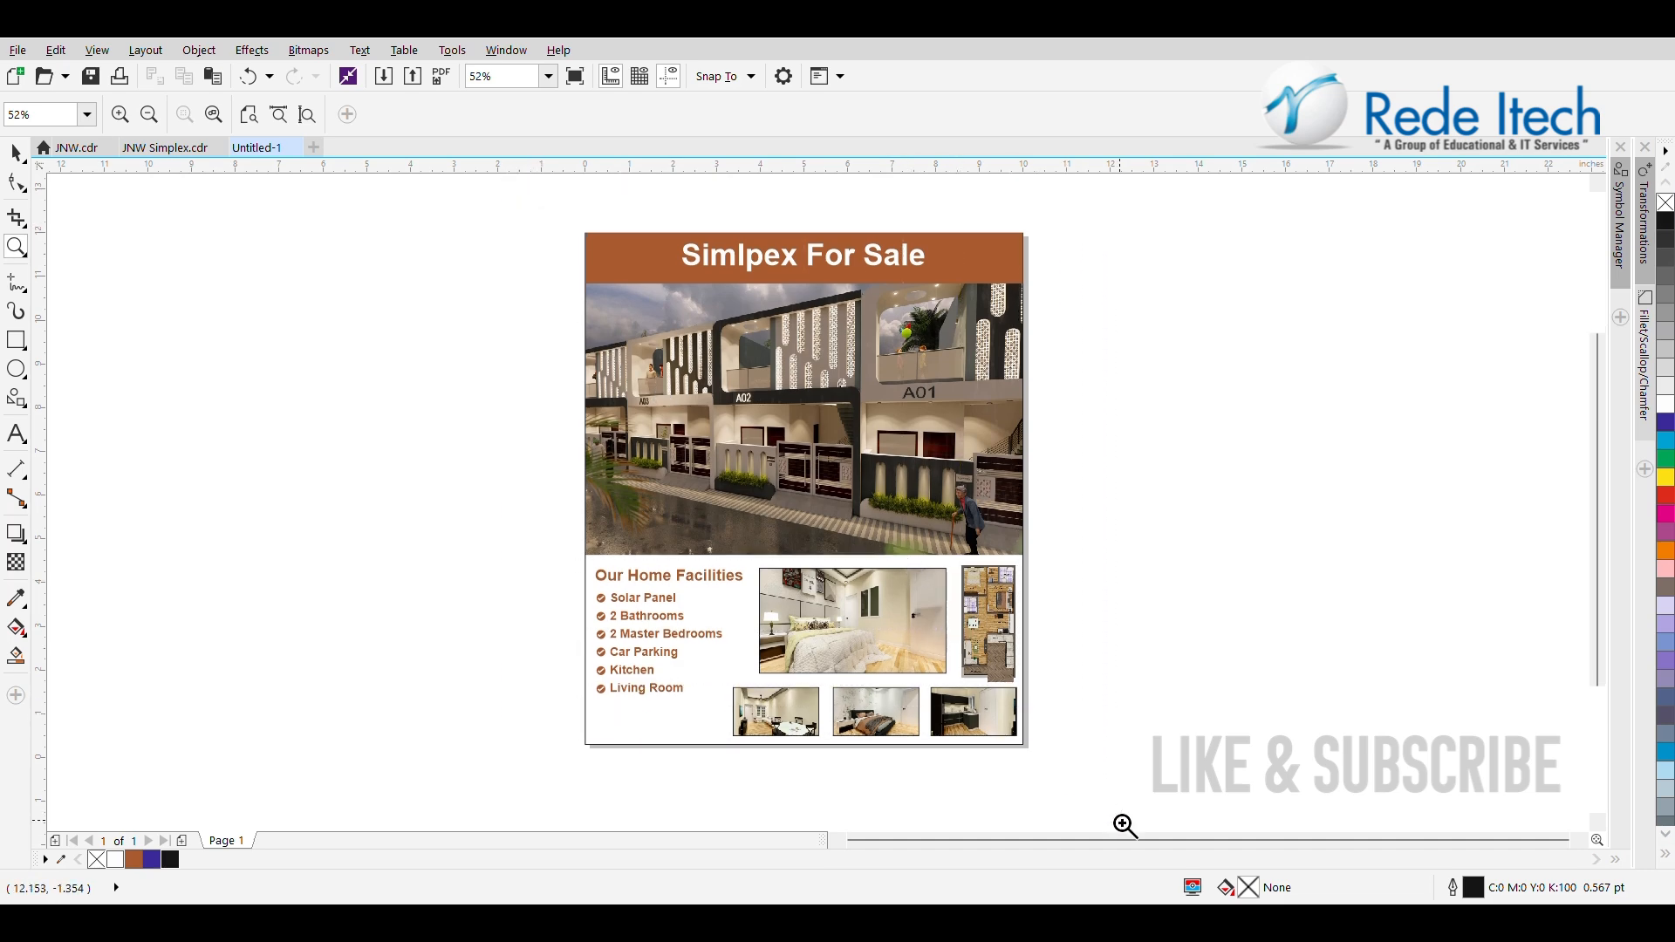
click(16, 153)
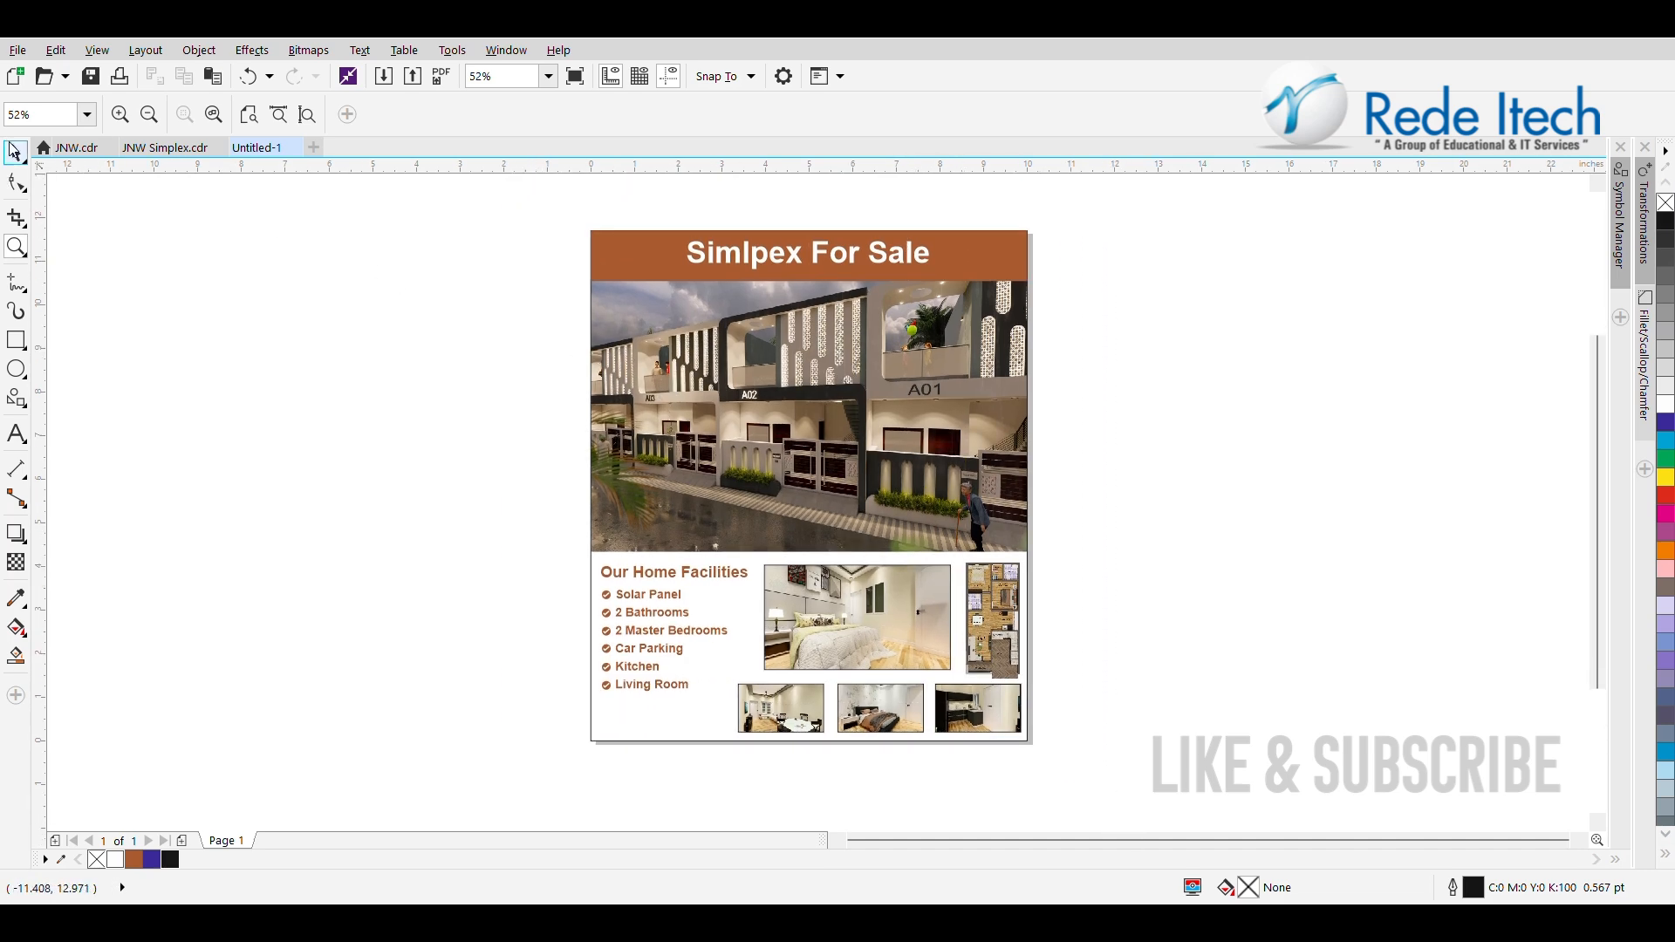